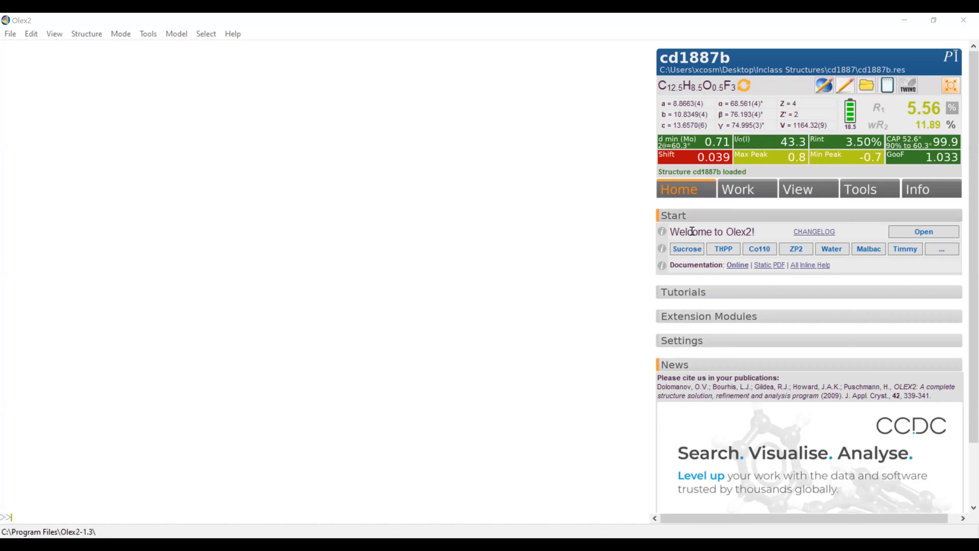
Show the Work panel tools for structure cd1887b.
click(737, 198)
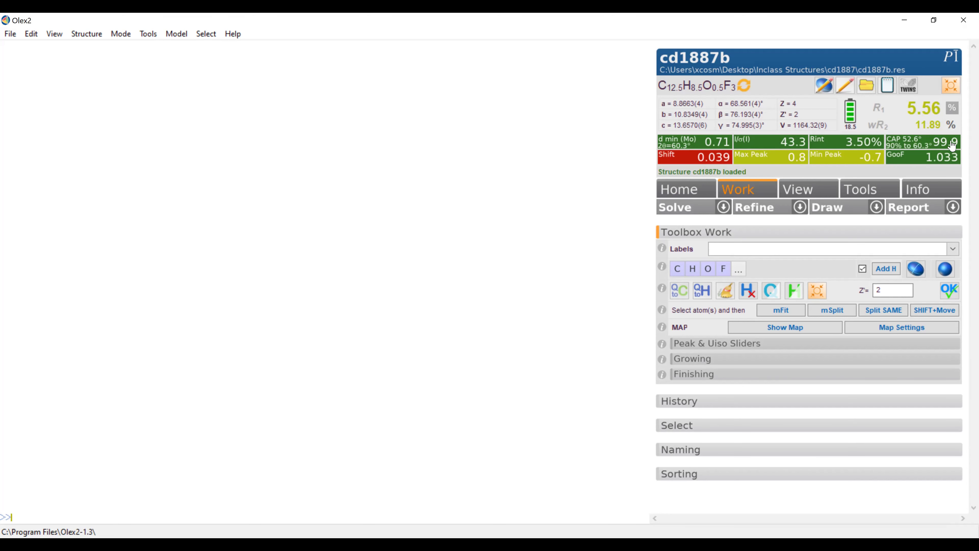
Solve cd1887b in suggested space group P-1 using olex2.solve charge flipping.
click(723, 212)
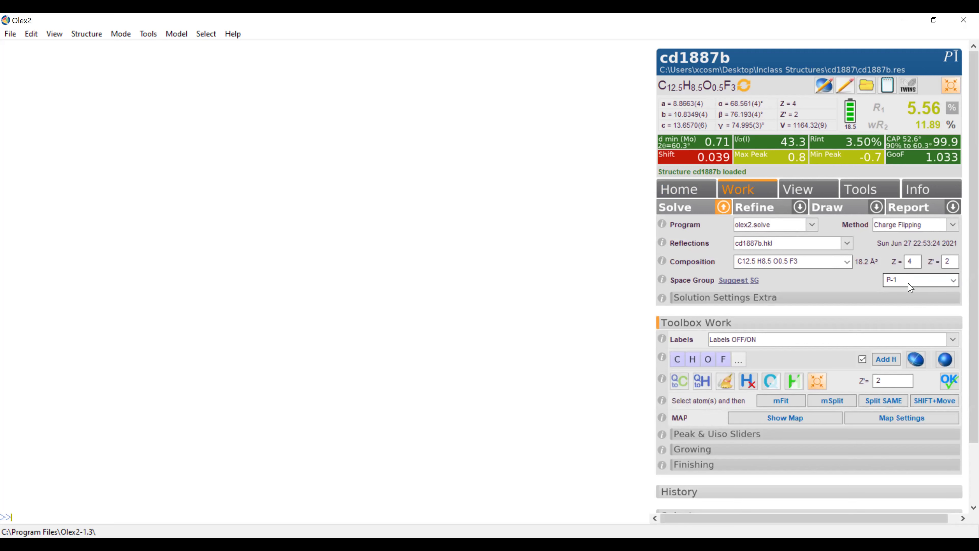
click(732, 285)
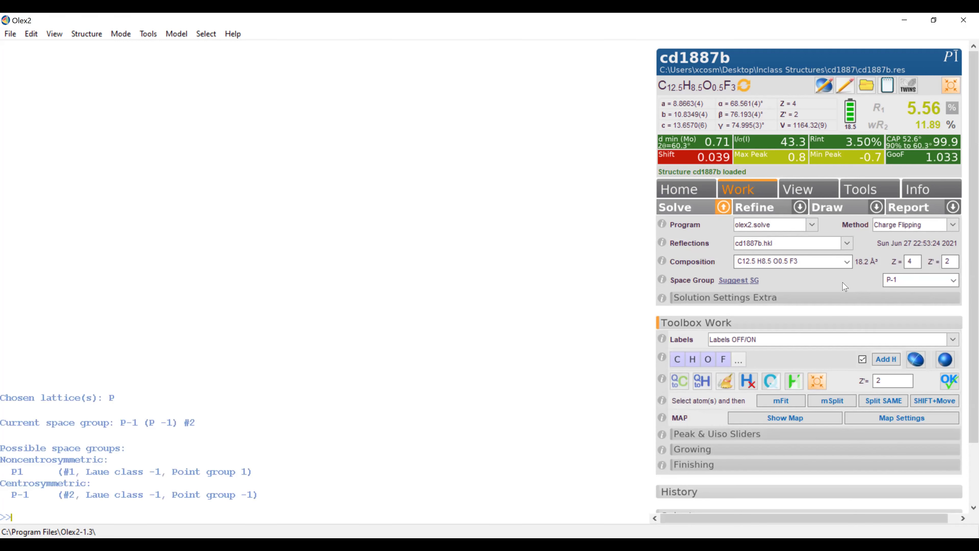
click(684, 213)
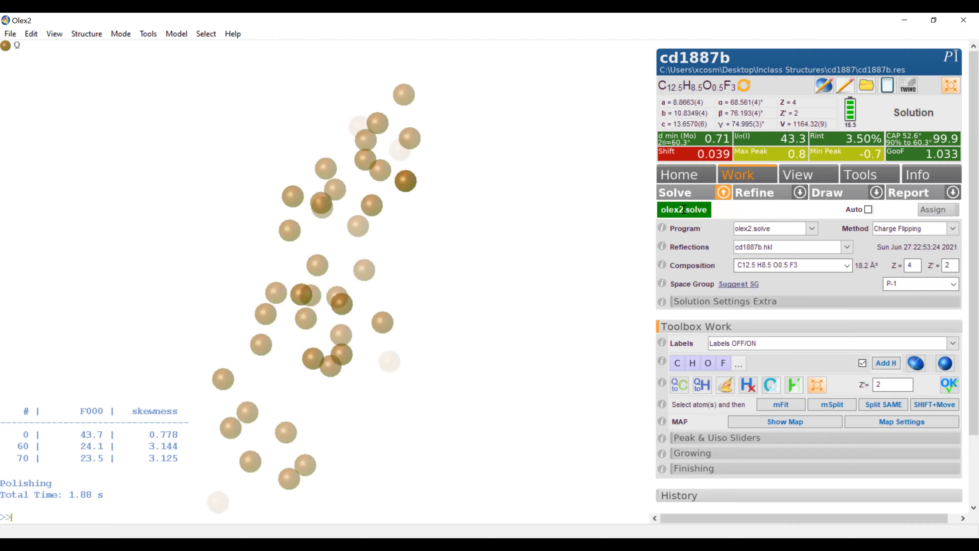
Inspect the peak cloud, then assign Q-peaks as atoms and refine to R1 18.71%.
drag(434, 203, 474, 370)
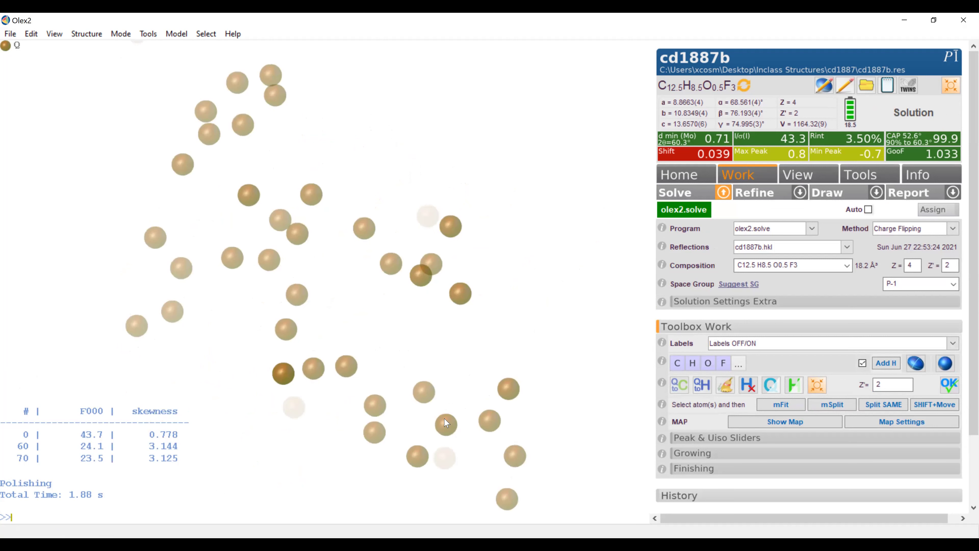
drag(542, 282, 548, 234)
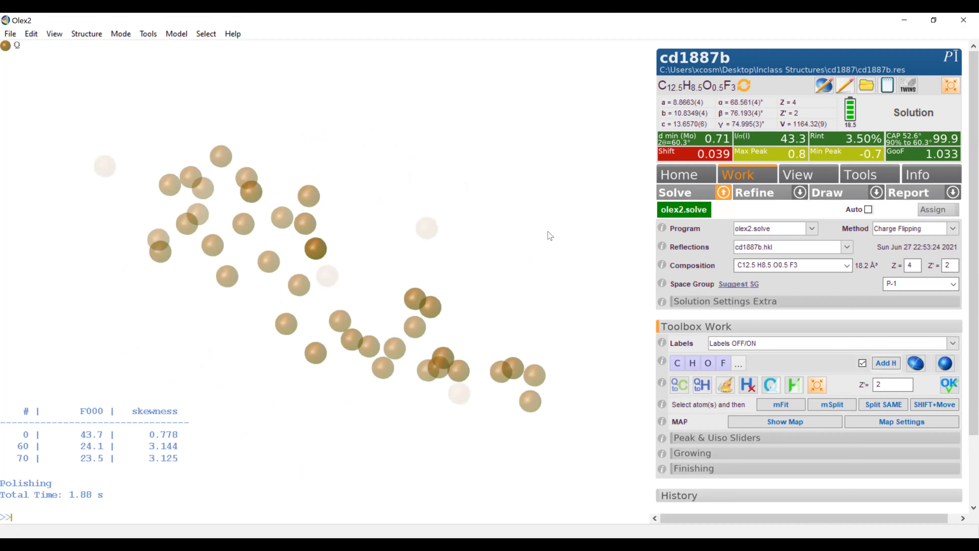
click(940, 210)
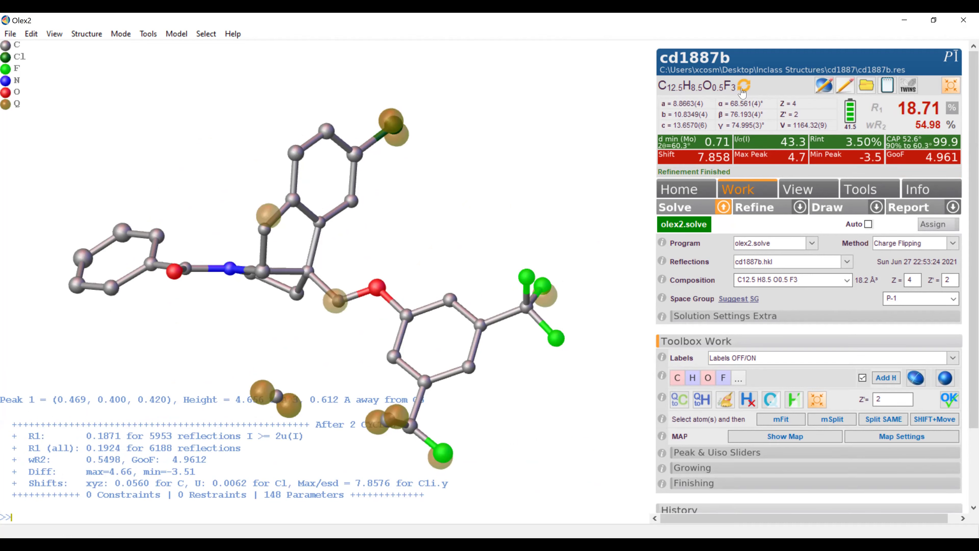
Refresh the formula, then refine with 4 cycles and ACTA output to R1 18.30%.
click(743, 86)
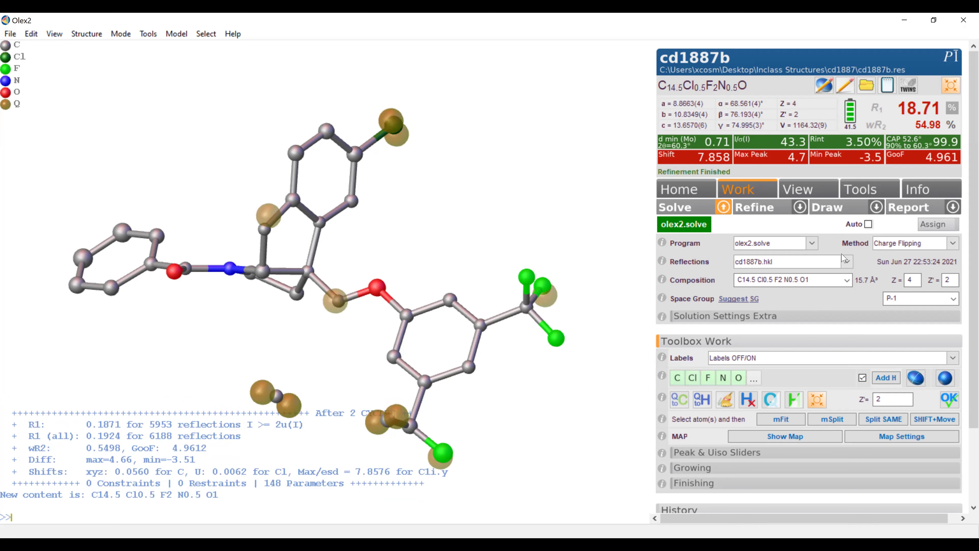
click(803, 207)
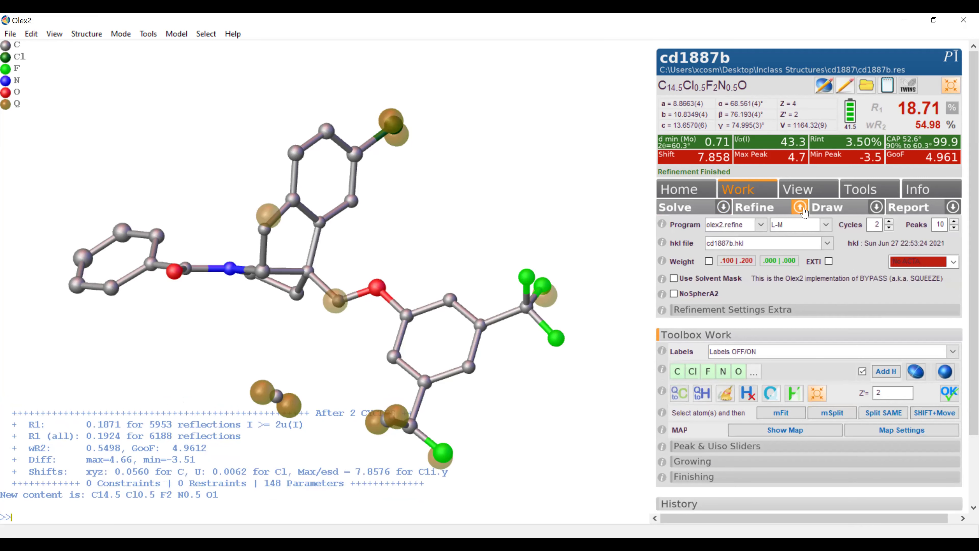
click(890, 223)
click(890, 222)
click(952, 263)
click(939, 292)
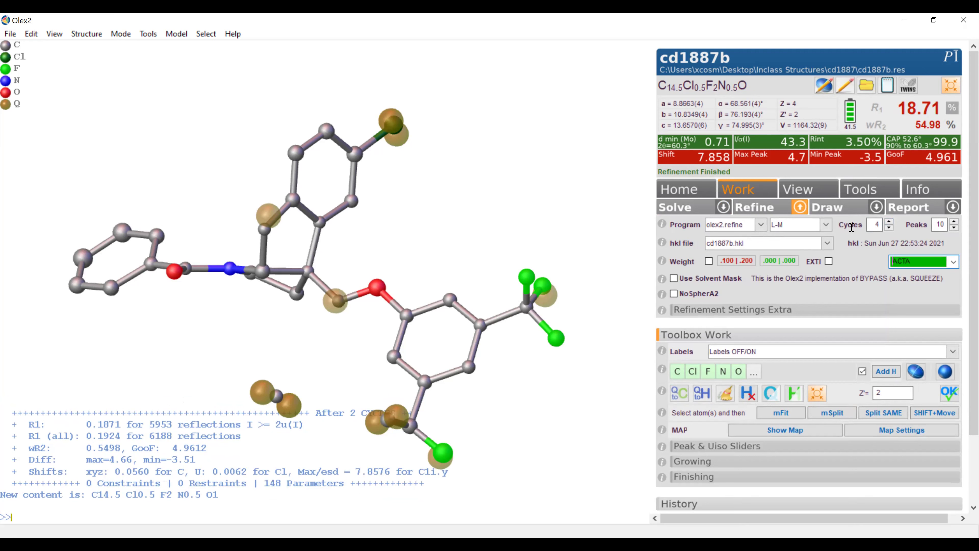
click(766, 214)
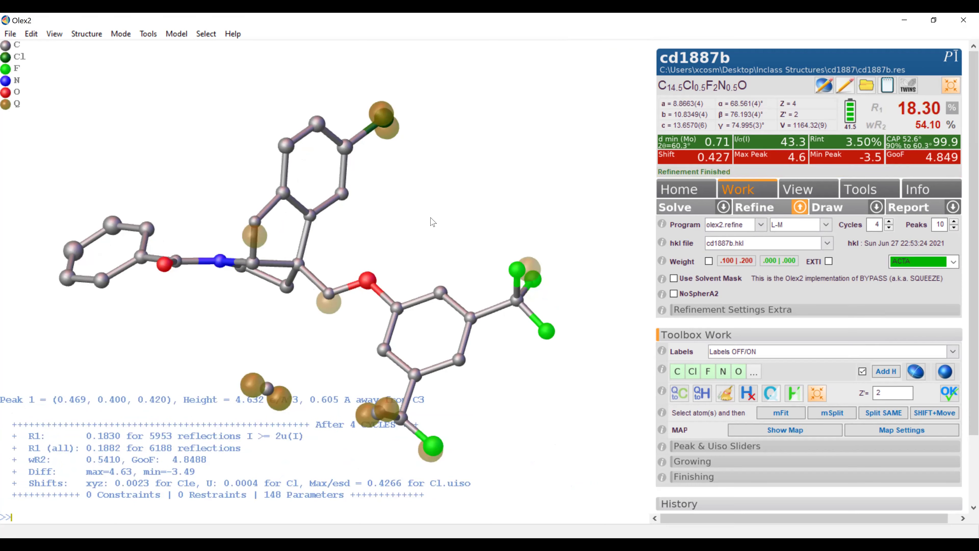
Re-refine to R1 18.31%, hide the Q-peaks, and select the small terminal carbon.
drag(437, 210, 450, 226)
click(761, 214)
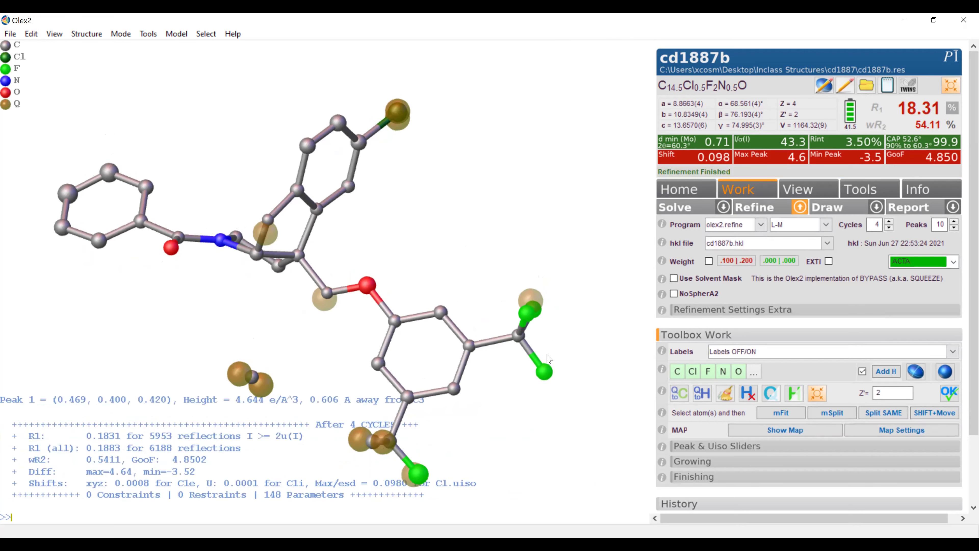
drag(540, 366, 478, 364)
scroll(524, 339, down, 5)
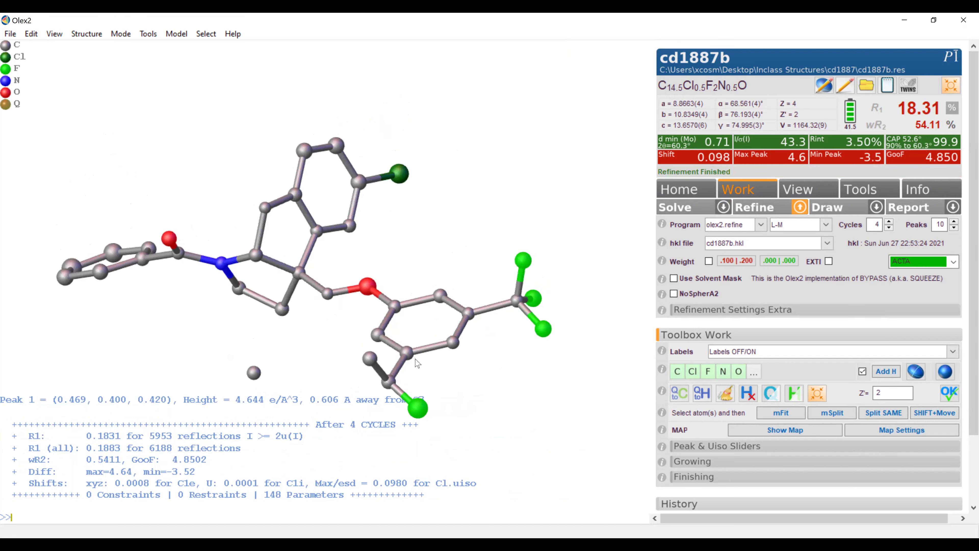
click(373, 359)
drag(498, 394, 534, 367)
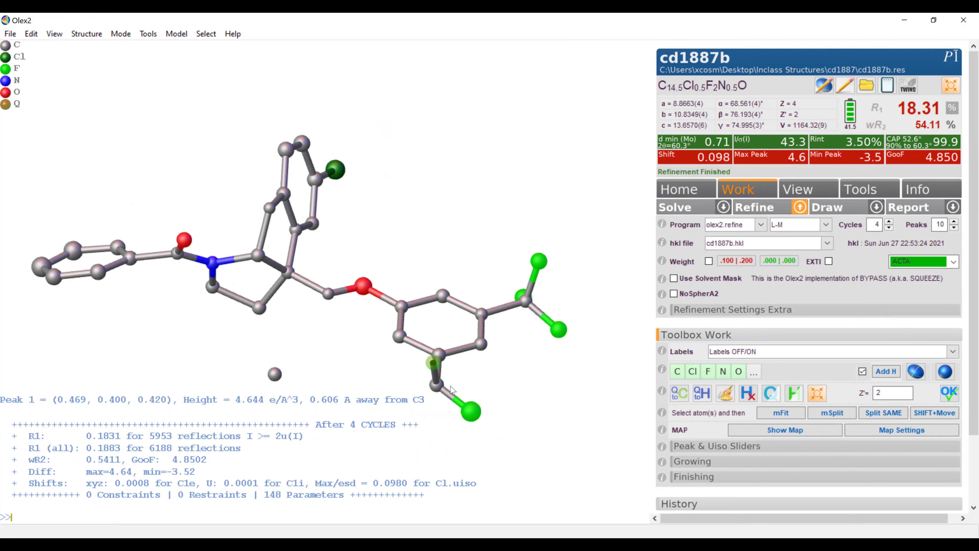
Change atom C2 to fluorine and grow the structure into full molecules.
right_click(434, 372)
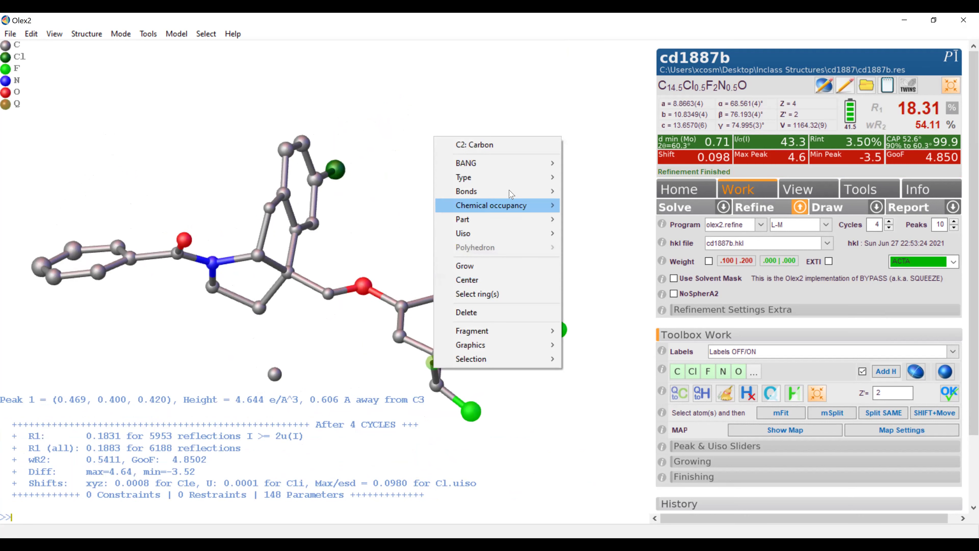
mouse_move(524, 178)
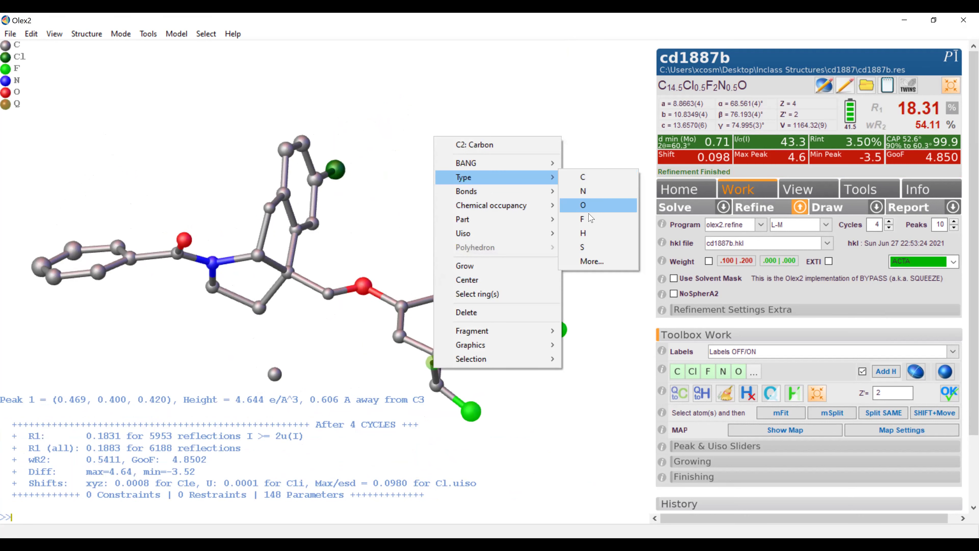
click(590, 219)
drag(521, 394, 516, 403)
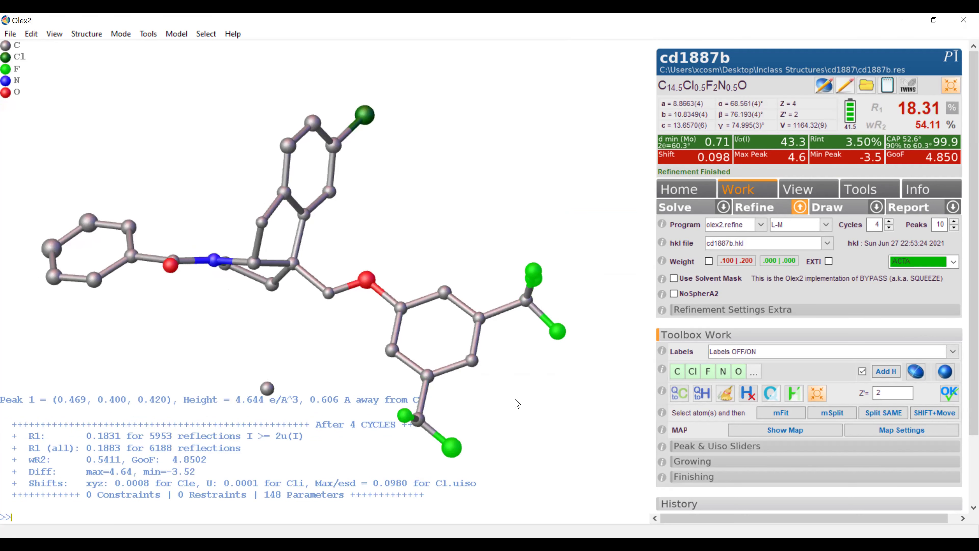
text(grow)
key(Return)
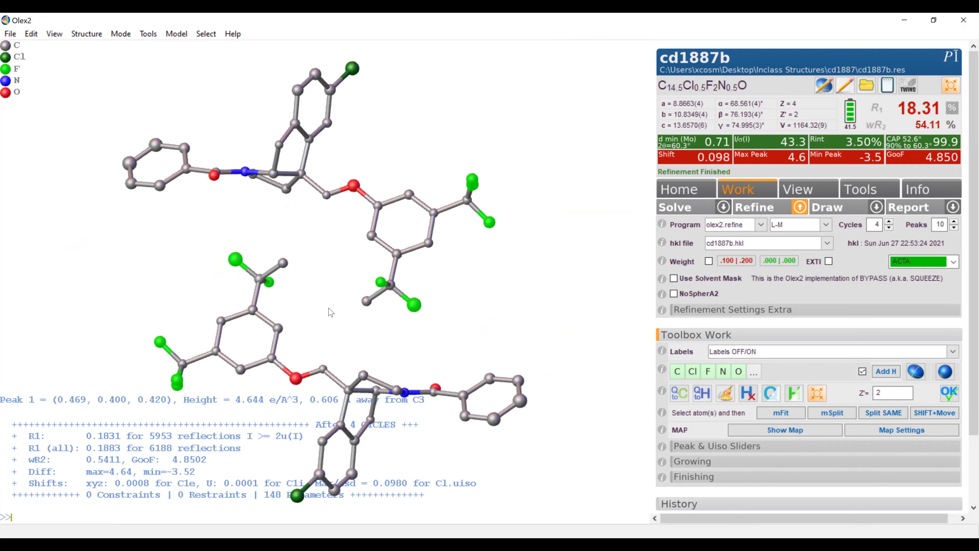
drag(296, 274, 305, 290)
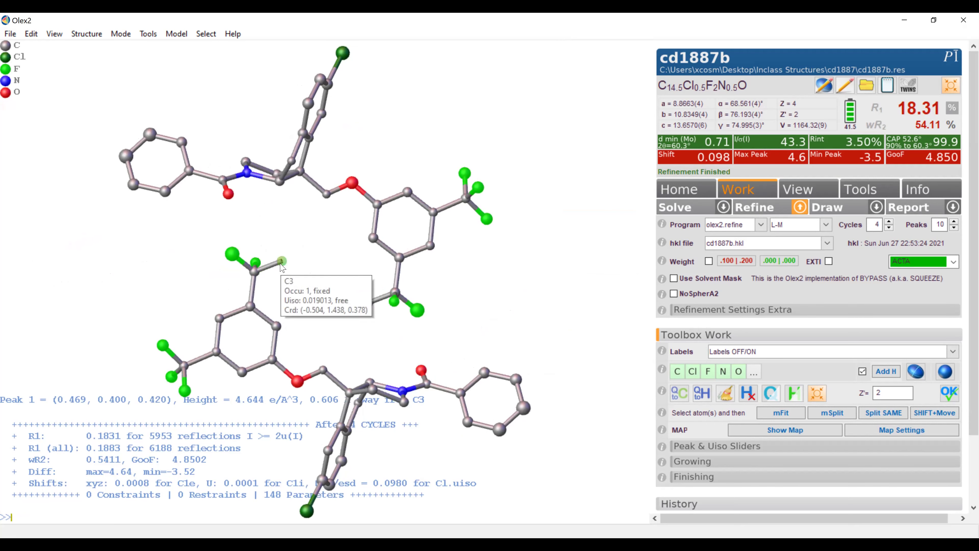
Change atom C3 to fluorine and fuse the display back to one molecule.
right_click(281, 265)
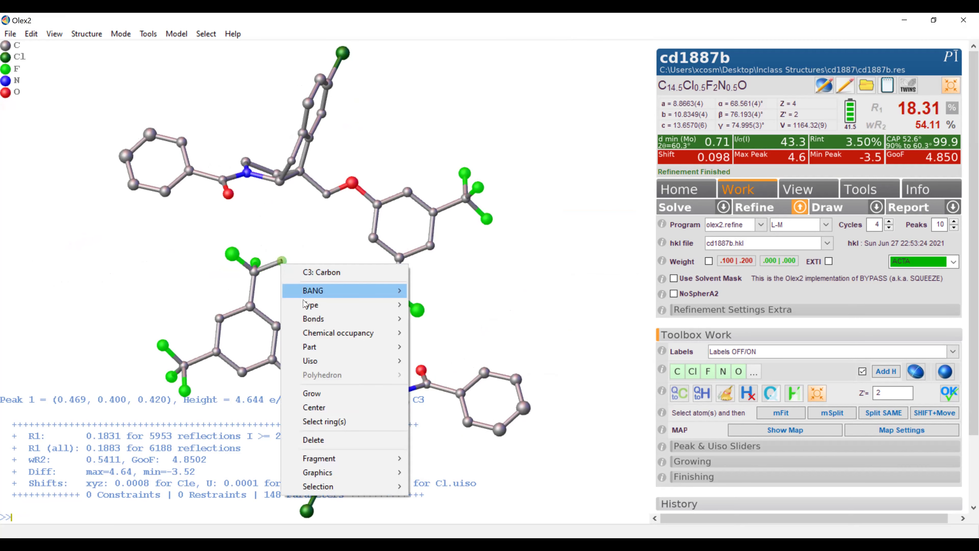
mouse_move(305, 304)
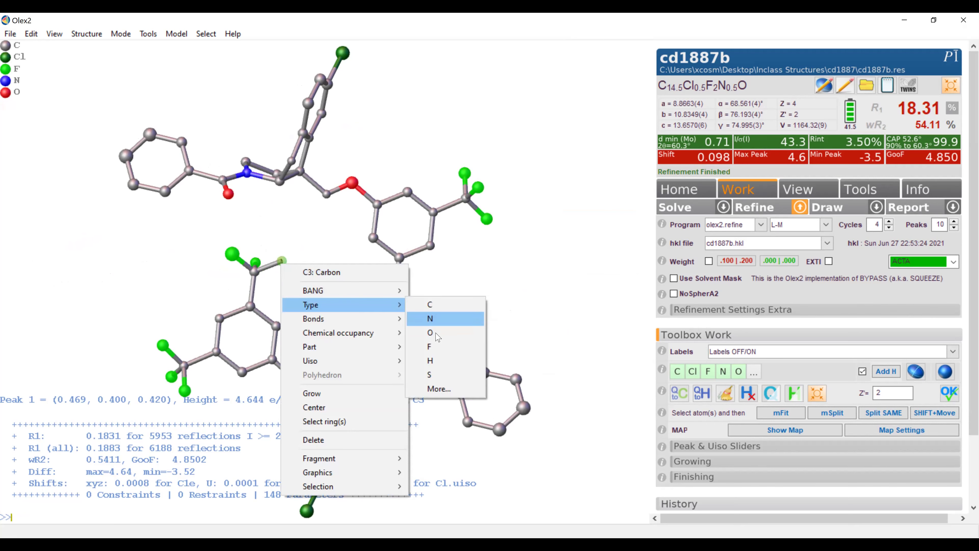
click(439, 349)
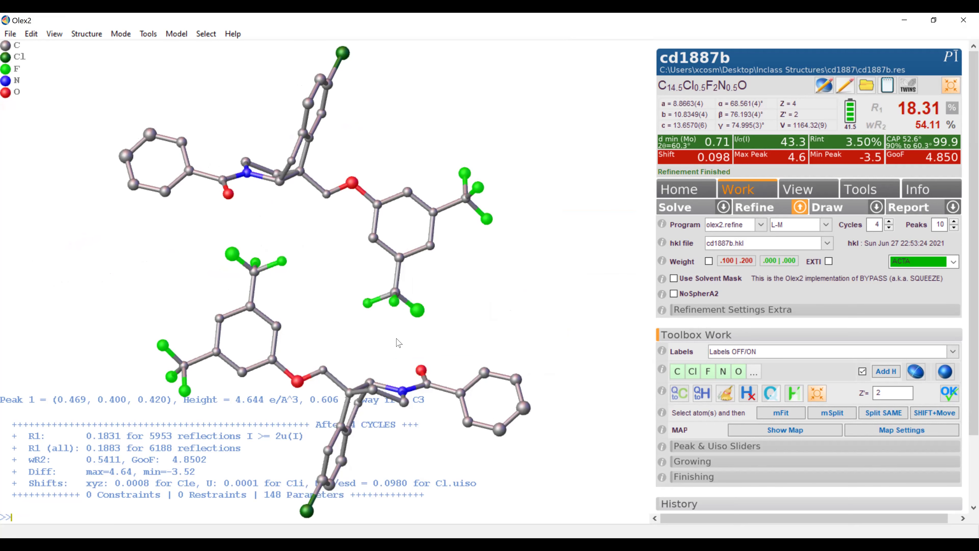
mouse_move(375, 328)
mouse_down()
mouse_move(368, 295)
mouse_move(387, 324)
mouse_up()
text(fuse)
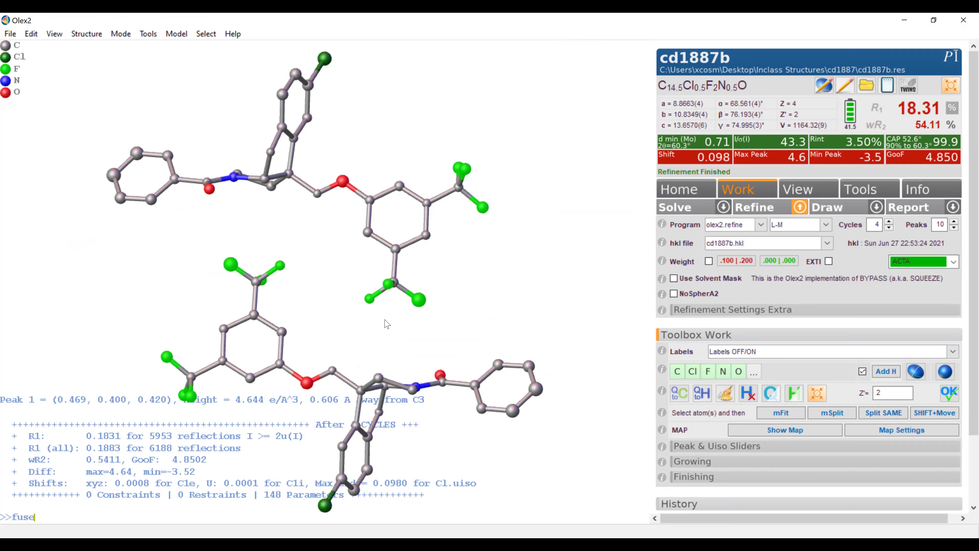
key(Return)
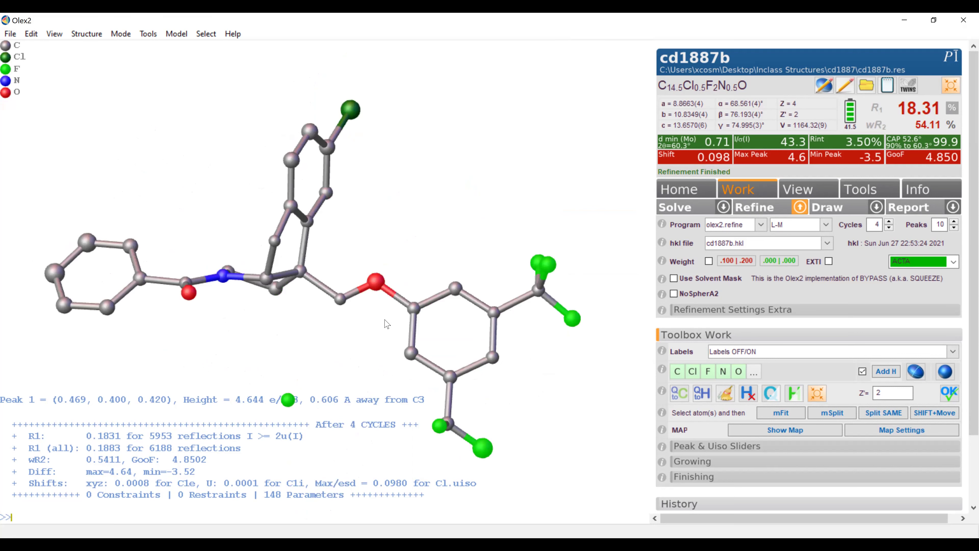
drag(403, 301, 419, 330)
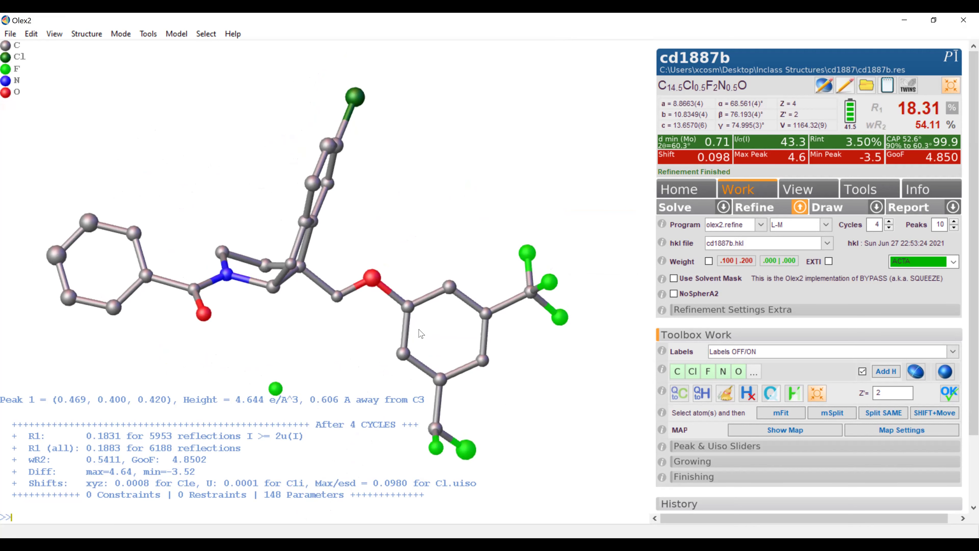
Check the lower CF3 carbon C1i, then delete the stray fluorine F3F.
click(434, 431)
right_click(434, 430)
mouse_move(590, 227)
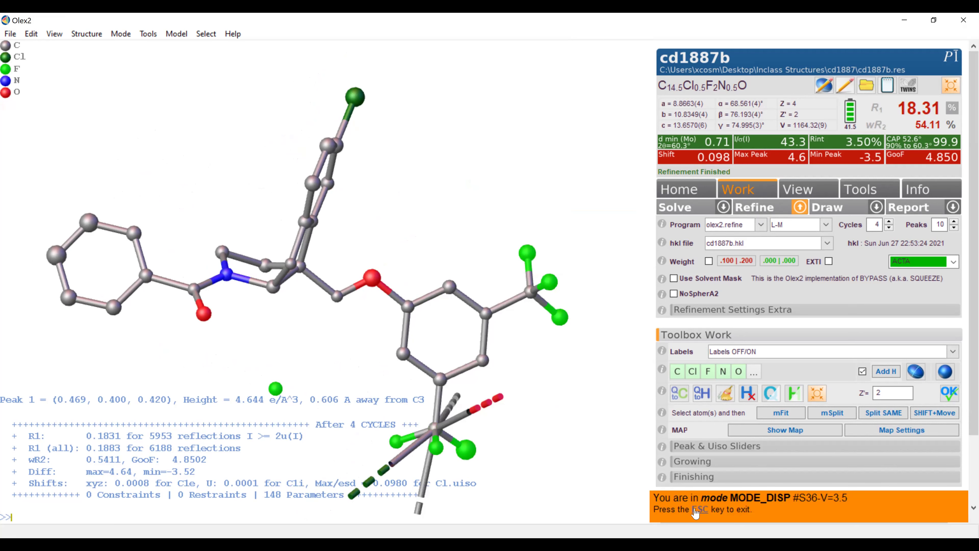
key(Escape)
click(277, 389)
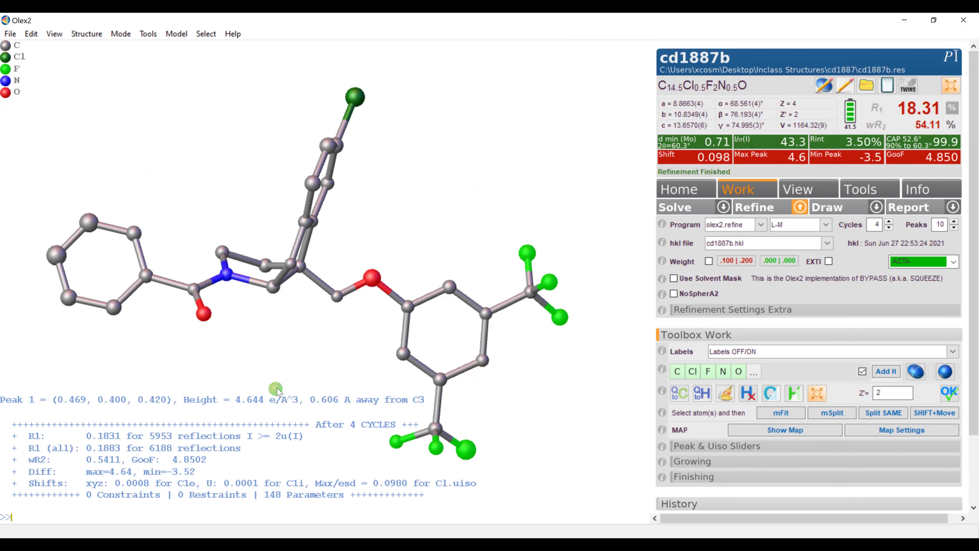
key(Delete)
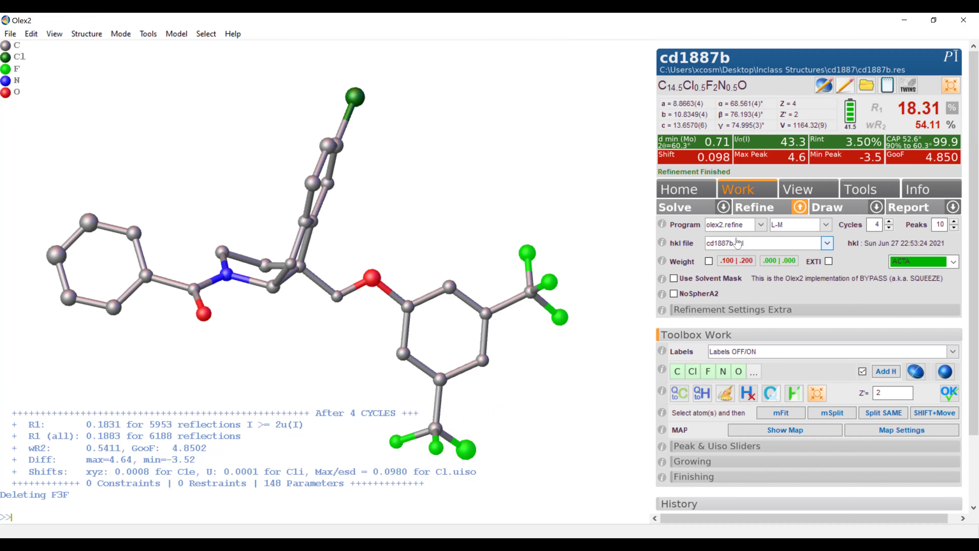
Refine three more times to R1 16.67% and hide the residual Q-peaks.
click(752, 210)
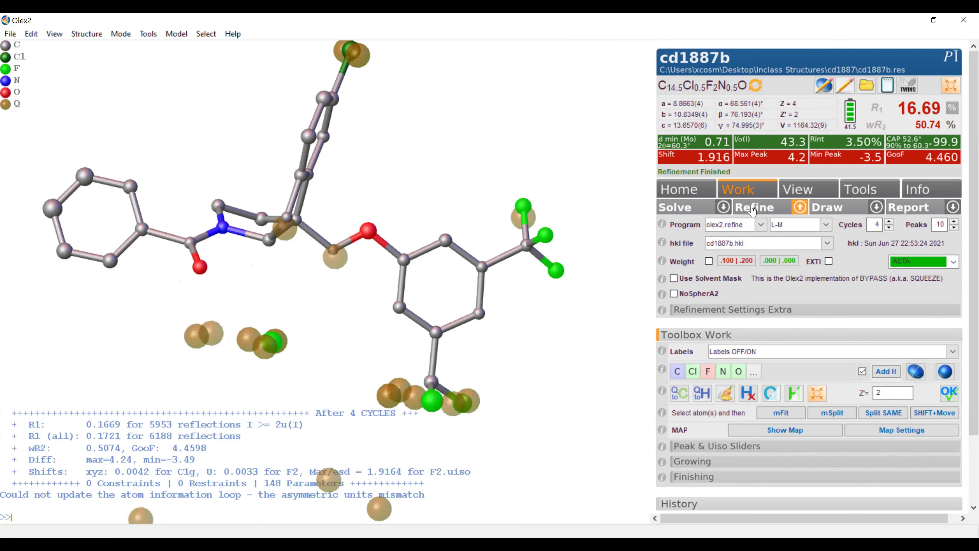
click(754, 208)
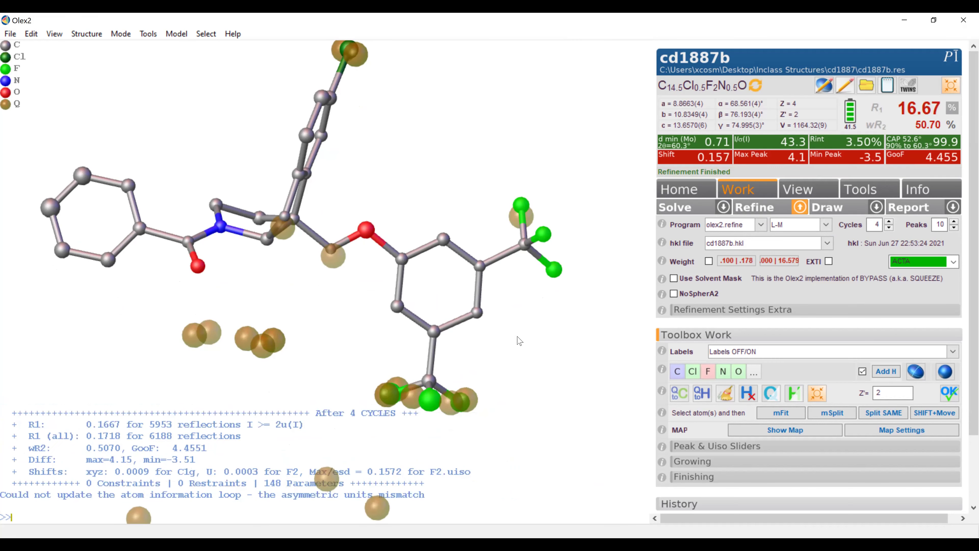
click(750, 209)
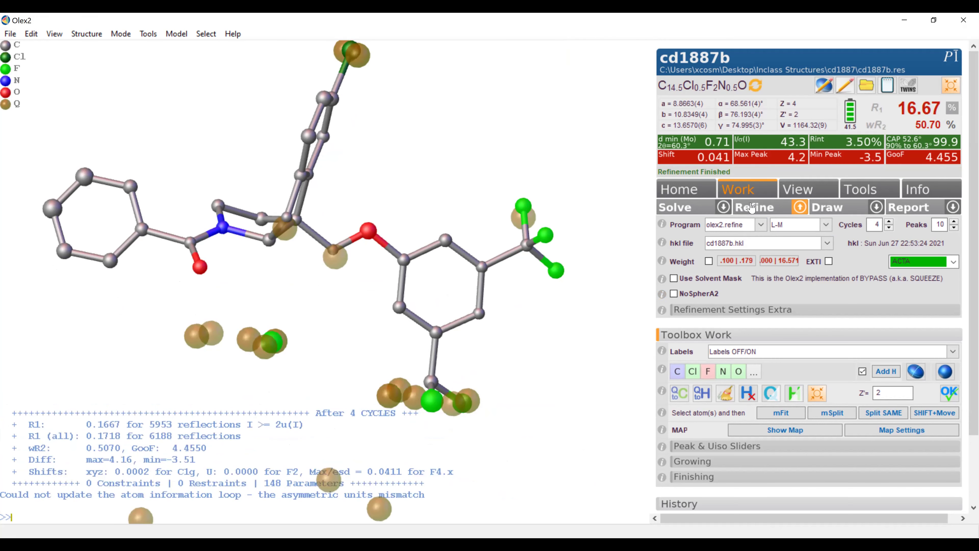
drag(460, 175, 453, 319)
ctrl+shift+scroll(453, 319, down, 5)
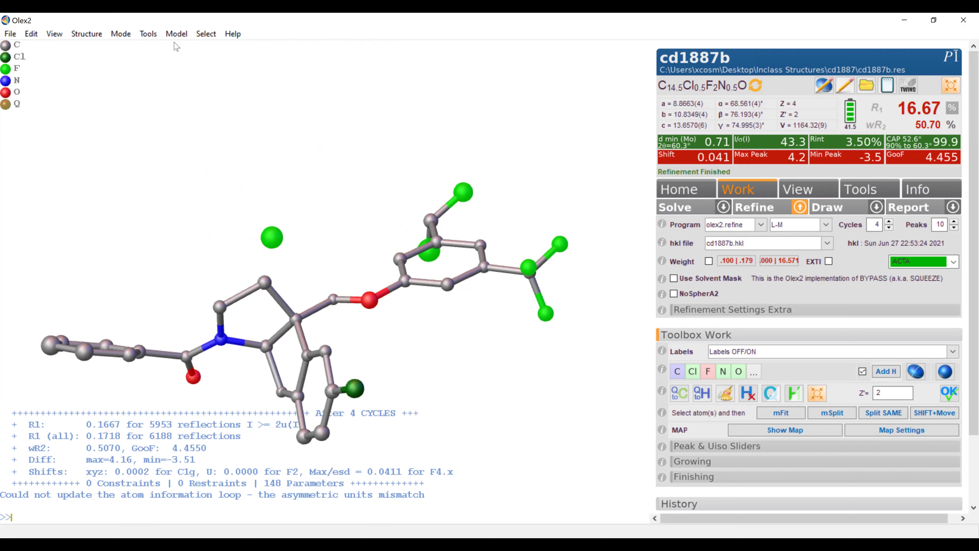
Refine all atoms anisotropically to R1 8.71% and refresh the formula to C13.5Cl0.5F3N0.5O.
click(177, 35)
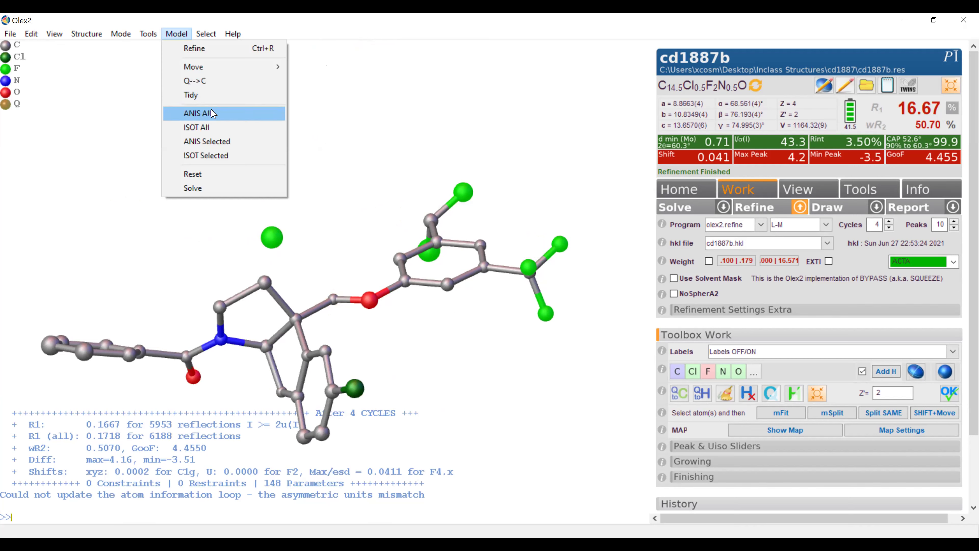
click(212, 113)
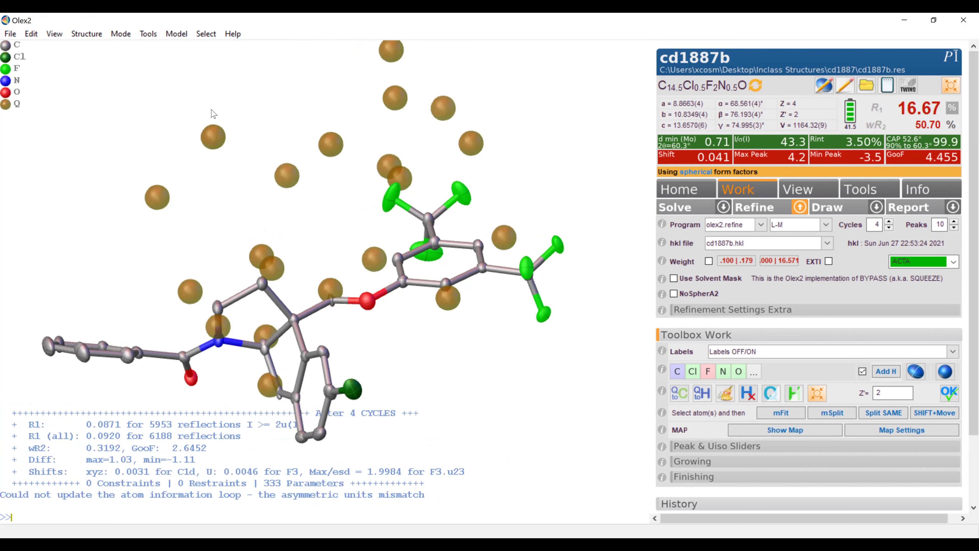
drag(161, 166, 234, 156)
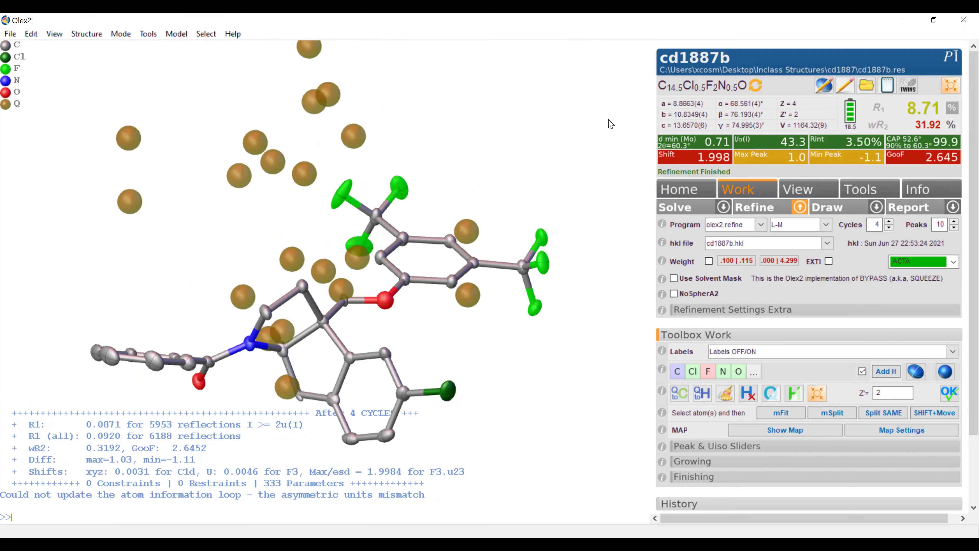
click(756, 86)
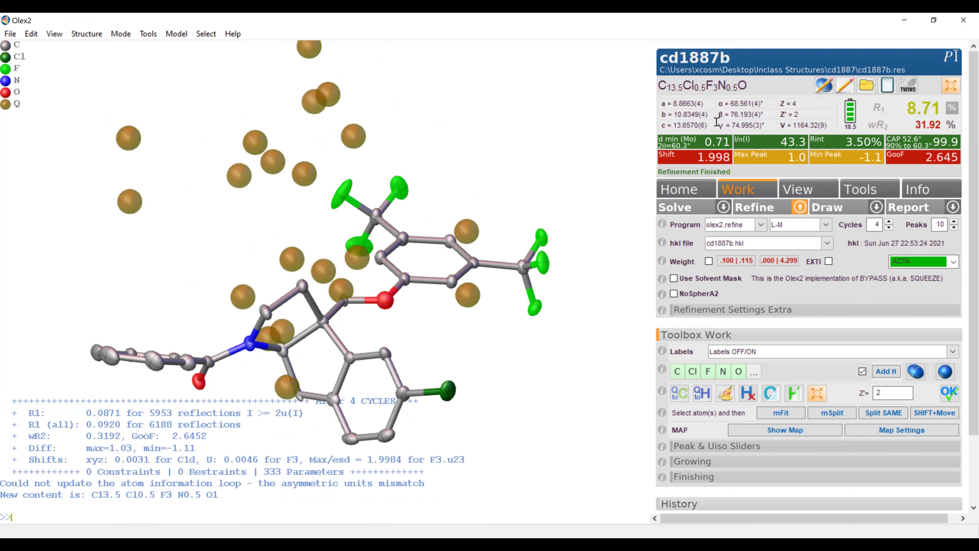
drag(473, 192, 441, 226)
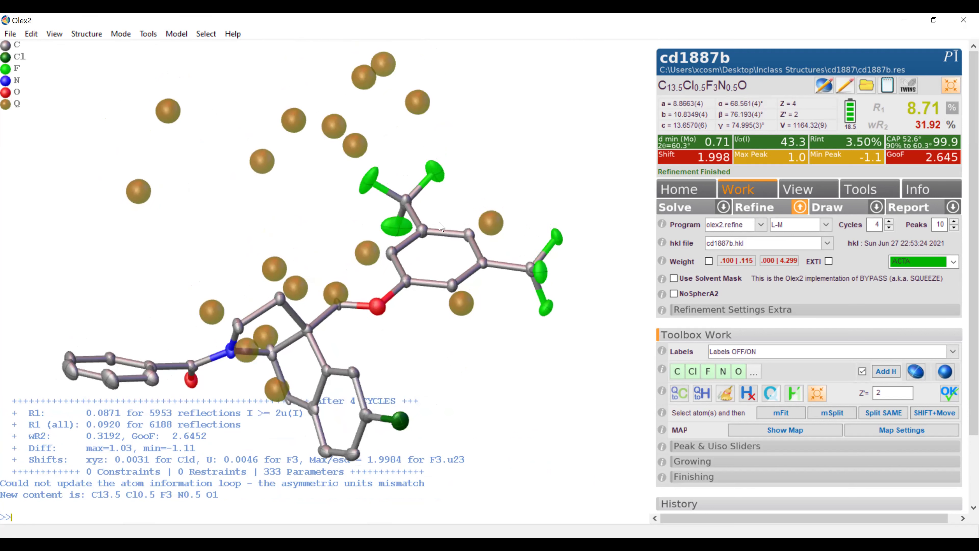
scroll(336, 293, down, 10)
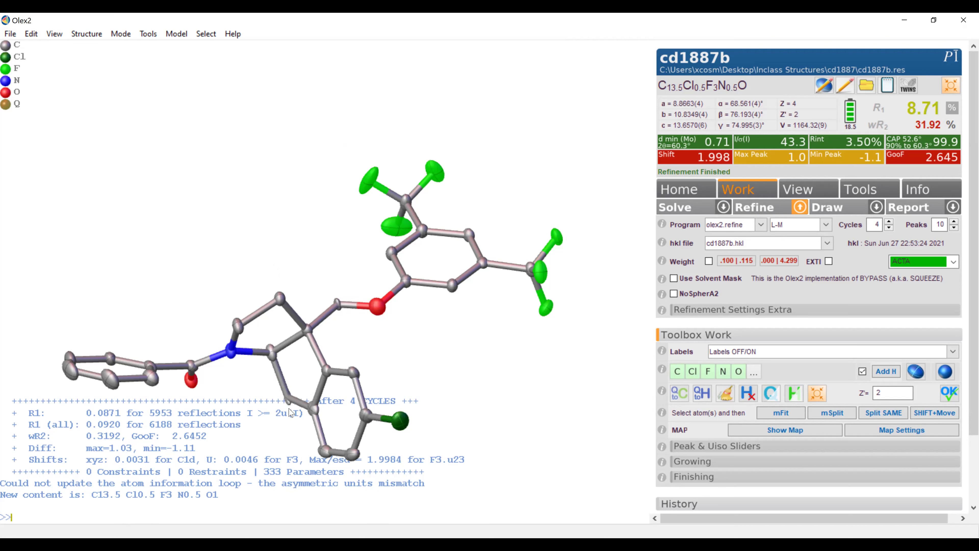
Change atoms C1 and O2 into nitrogen.
click(338, 304)
right_click(340, 307)
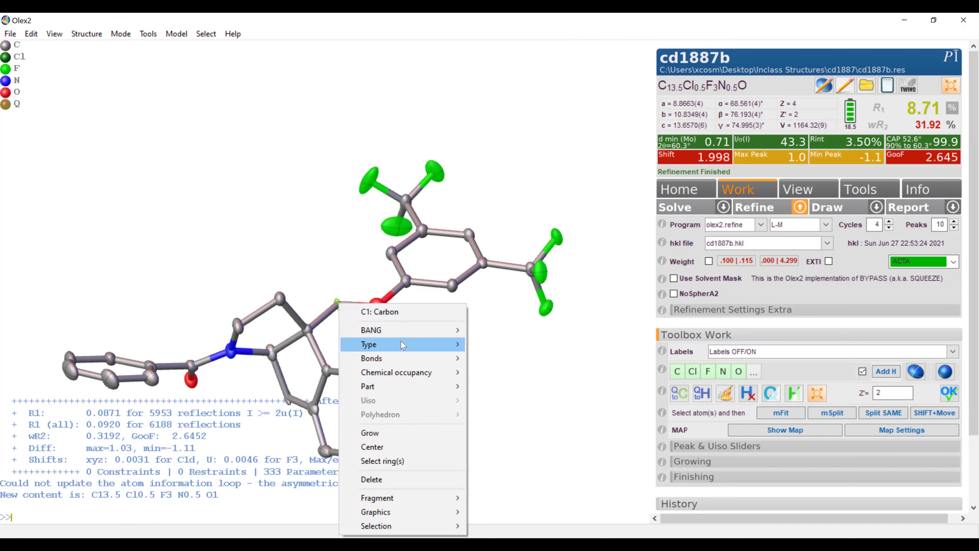
mouse_move(426, 346)
click(495, 362)
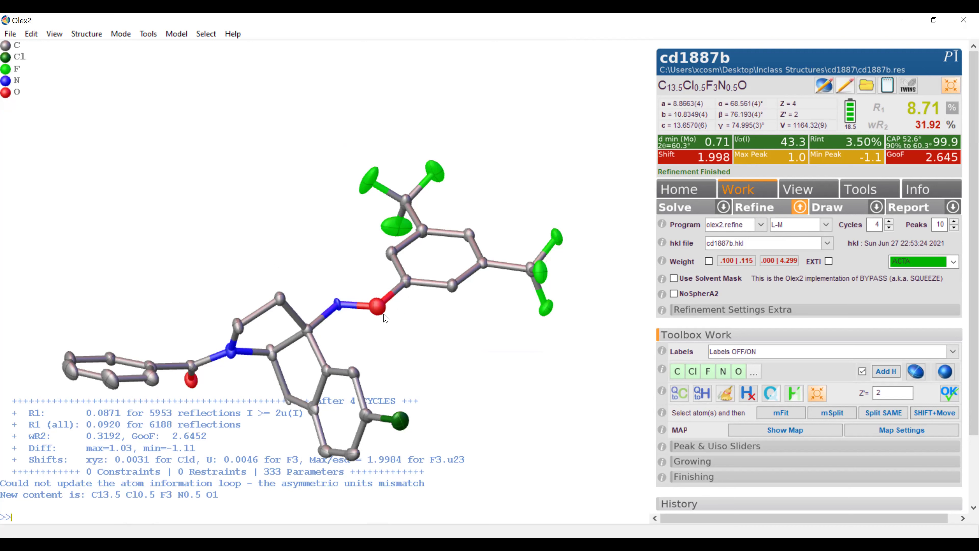
right_click(376, 305)
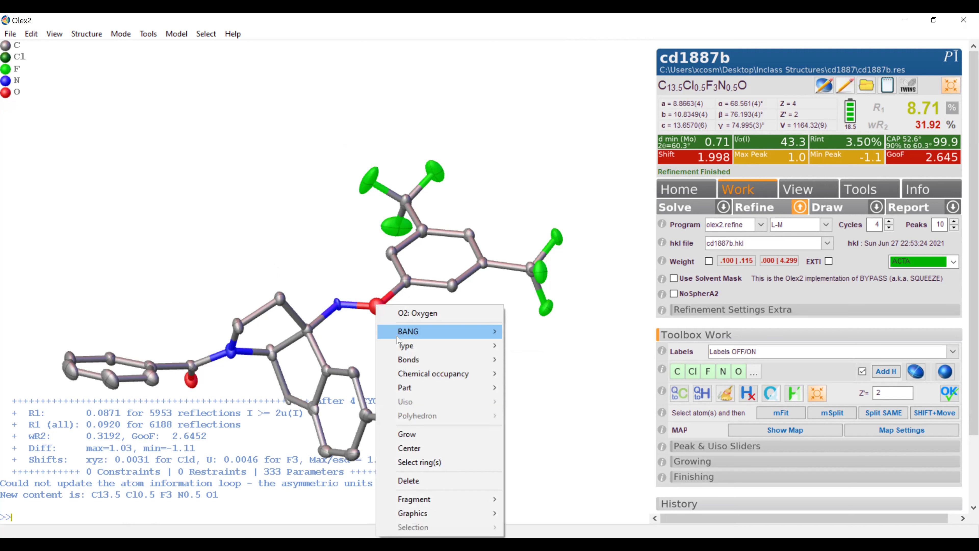
mouse_move(401, 346)
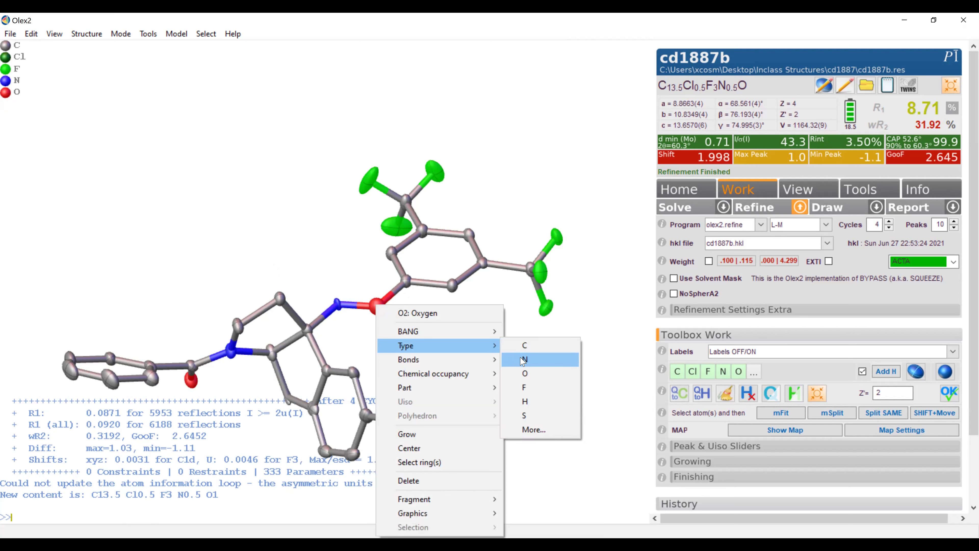
click(524, 360)
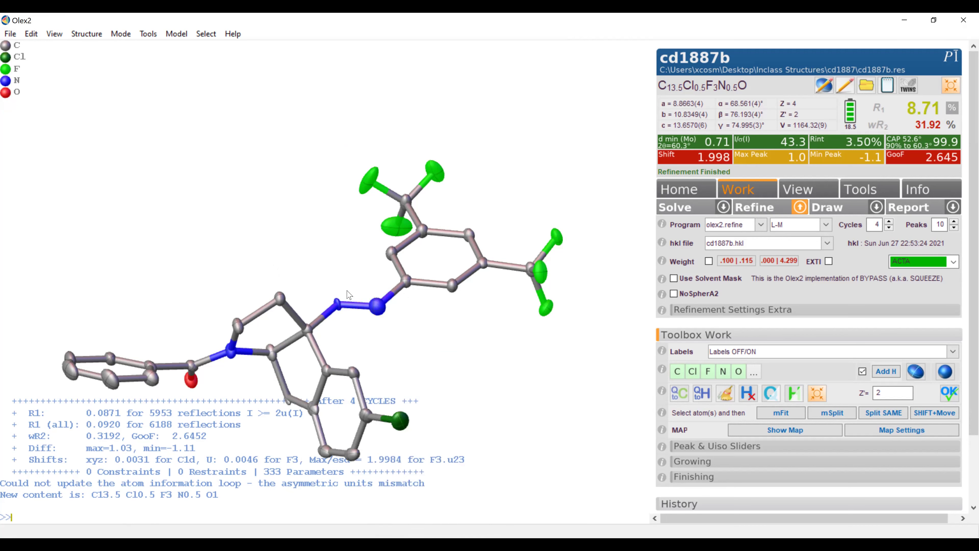
Change atom C8 into nitrogen and refine the model to R1 7.93%.
right_click(381, 314)
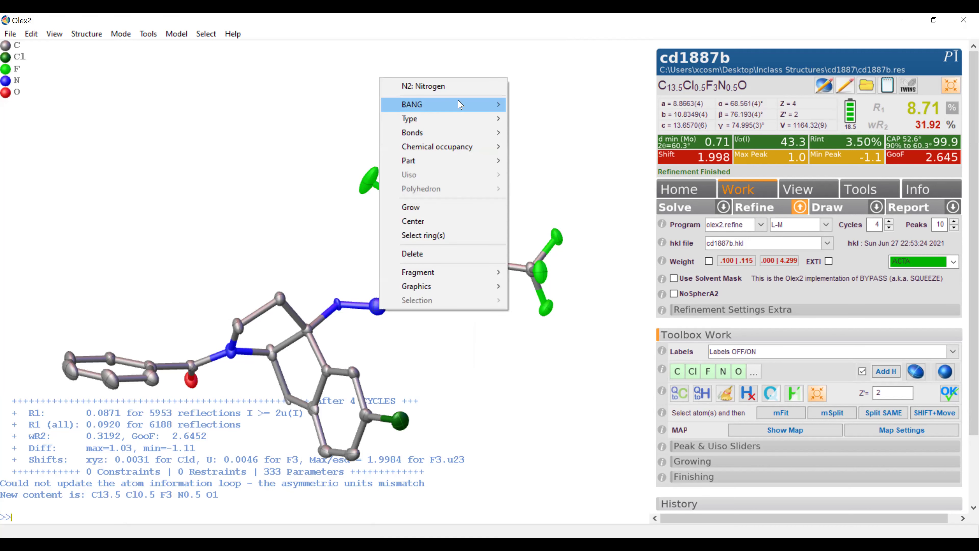
mouse_move(461, 104)
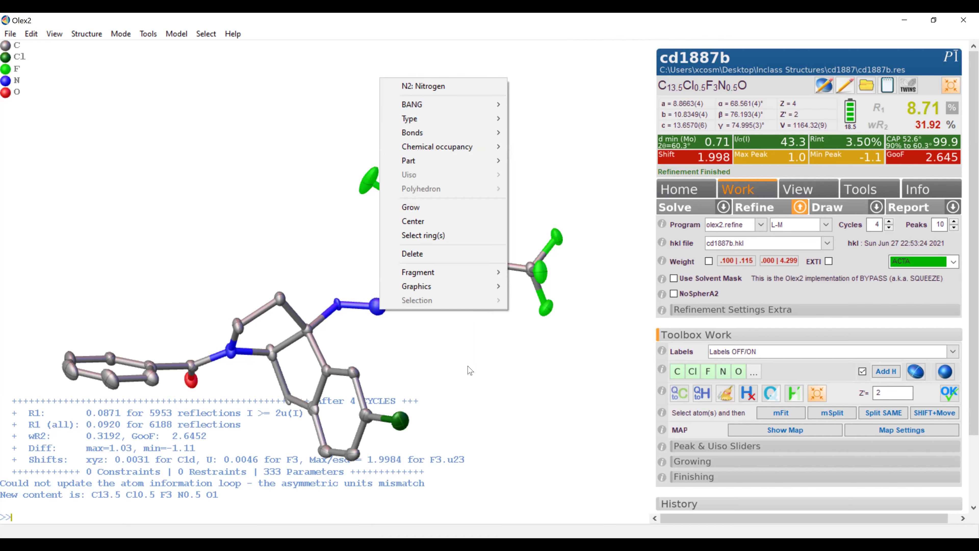
click(462, 373)
drag(447, 373, 456, 357)
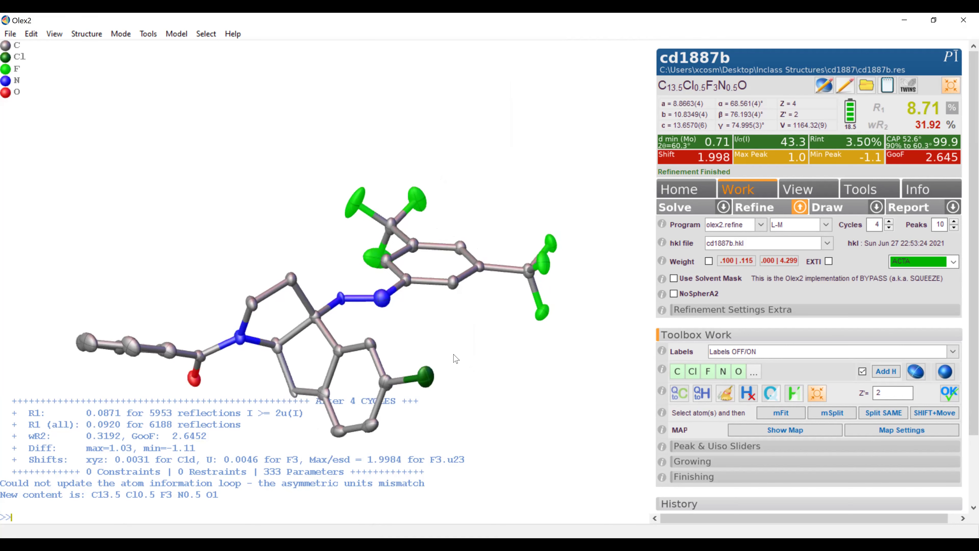
mouse_move(295, 400)
click(293, 396)
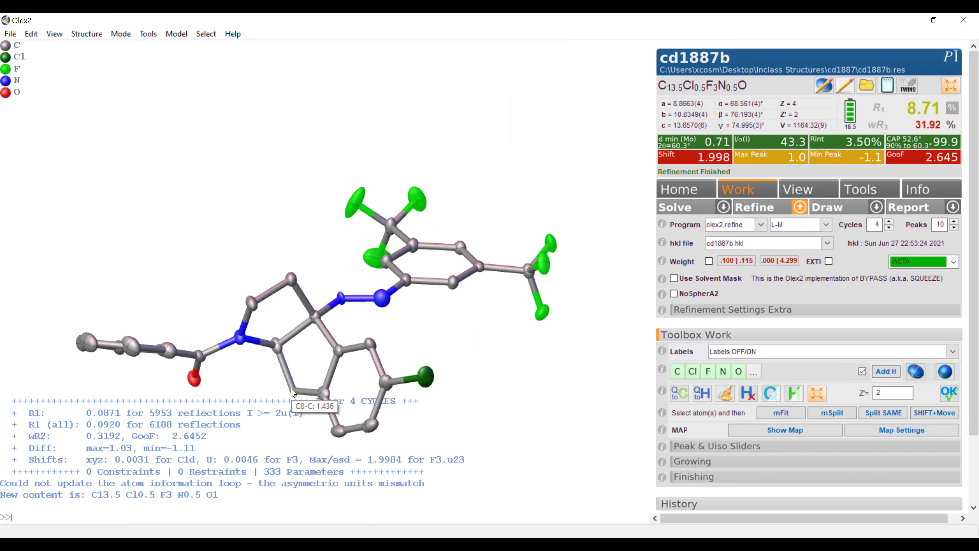
right_click(293, 392)
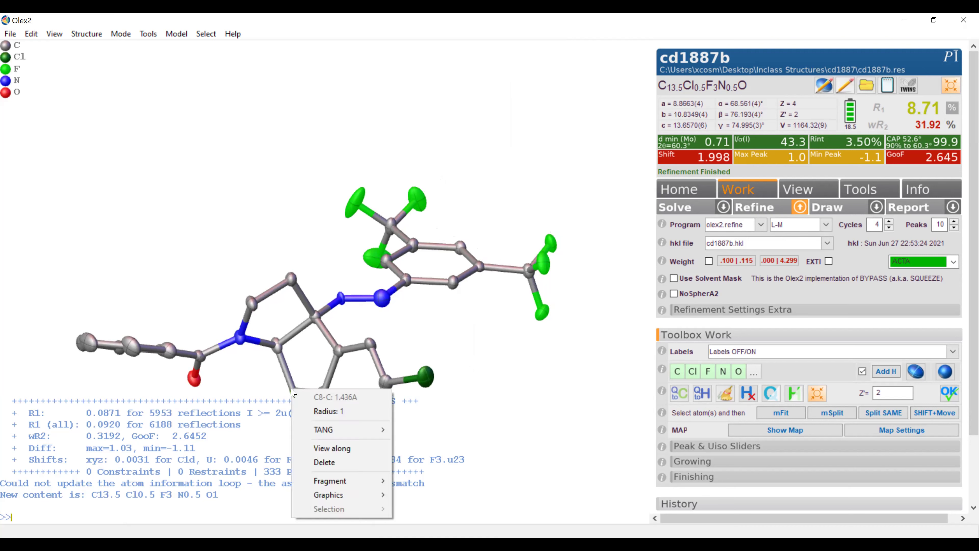
click(263, 397)
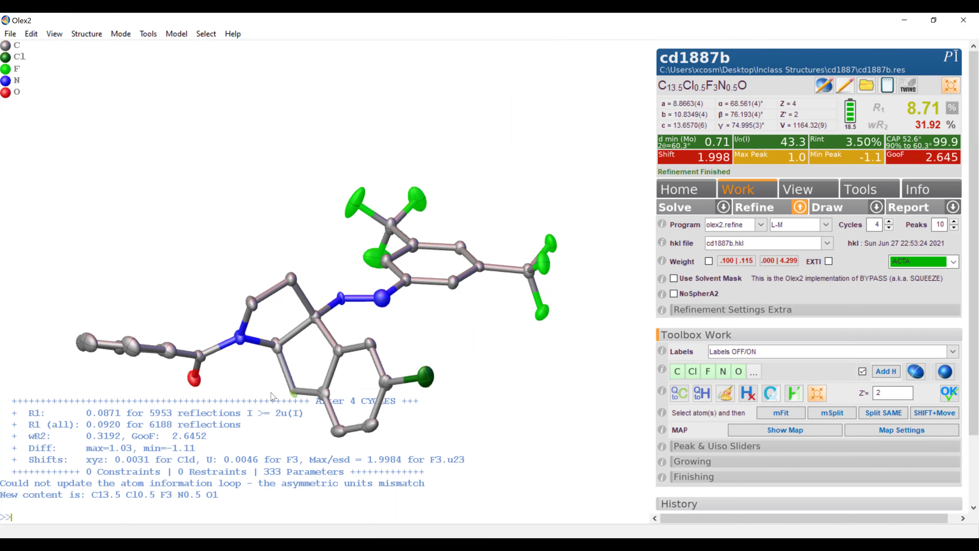
right_click(294, 396)
mouse_move(376, 208)
click(444, 218)
click(765, 209)
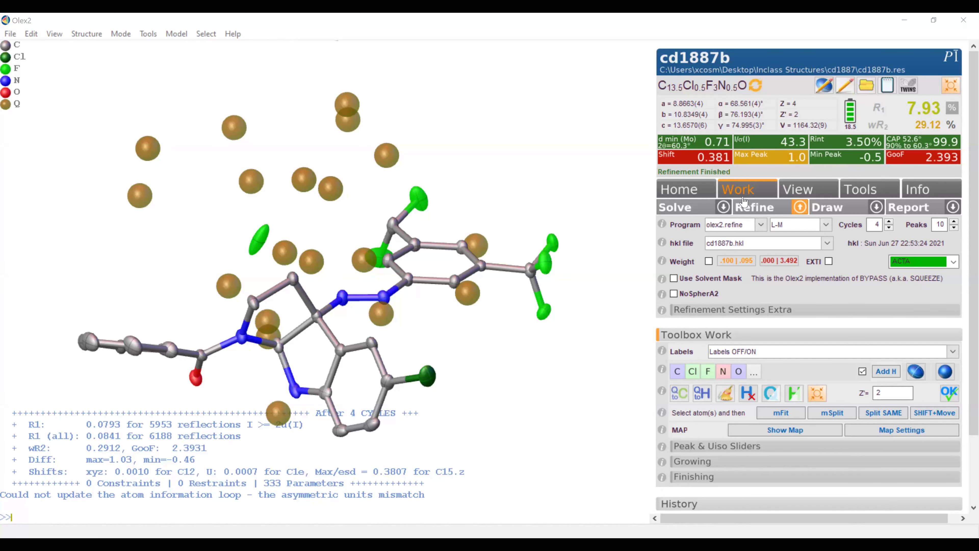
Refine twice more until converged at R1 7.95% with maximum shift 0.019.
click(755, 211)
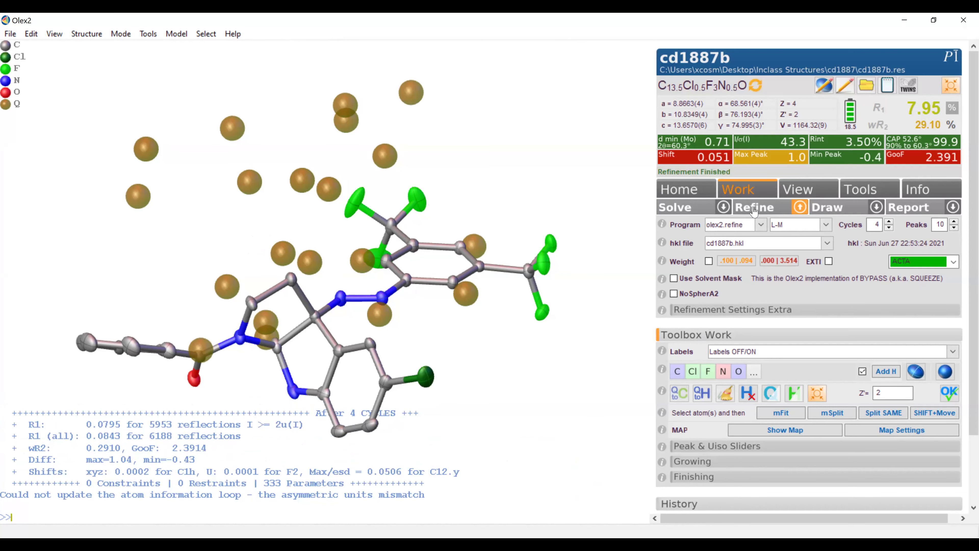
click(754, 211)
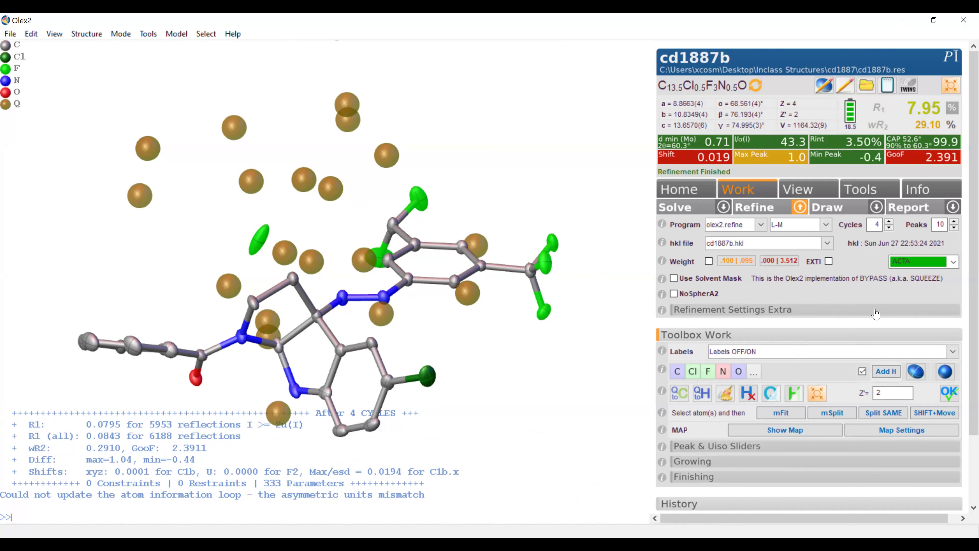
click(865, 191)
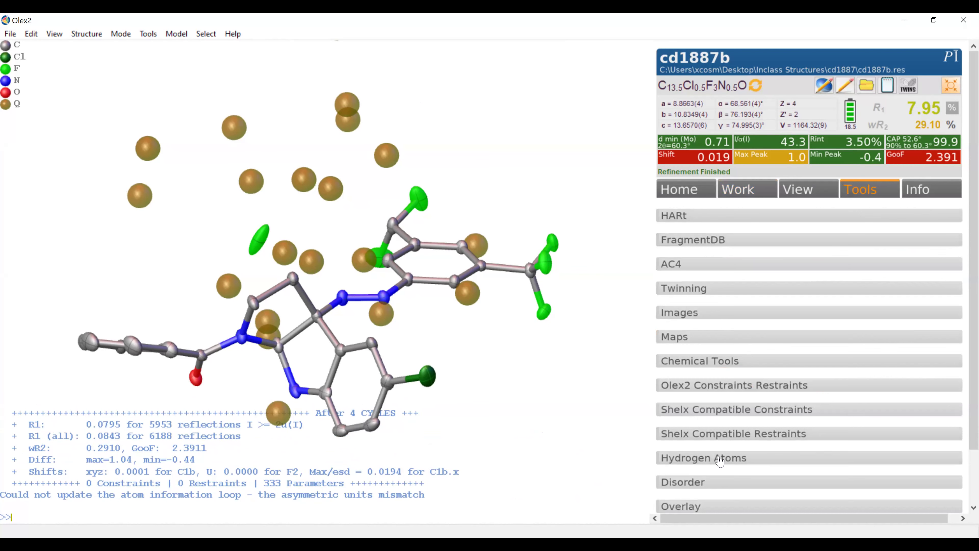
Add hydrogen atoms to the molecule with the Add Hydrogen tool.
click(719, 461)
scroll(705, 476, down, 2)
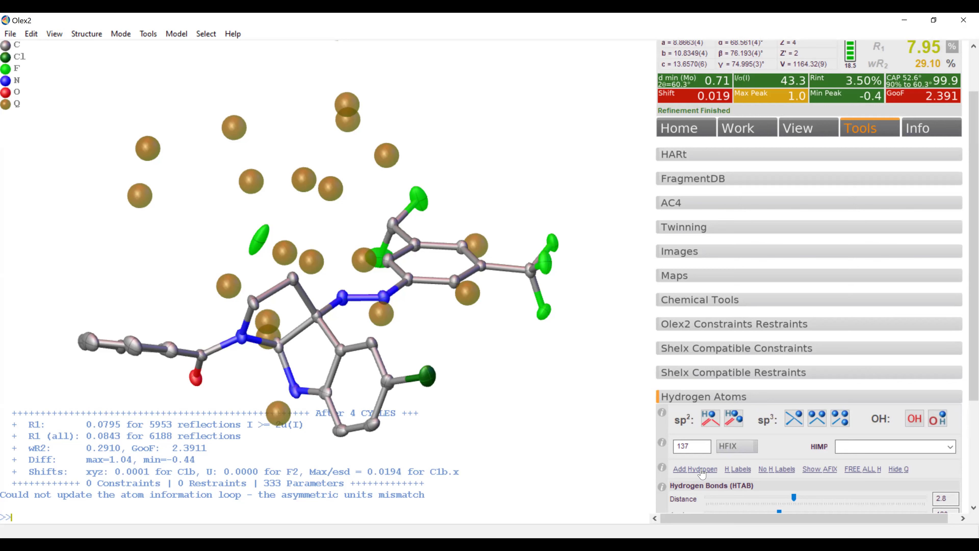
click(695, 469)
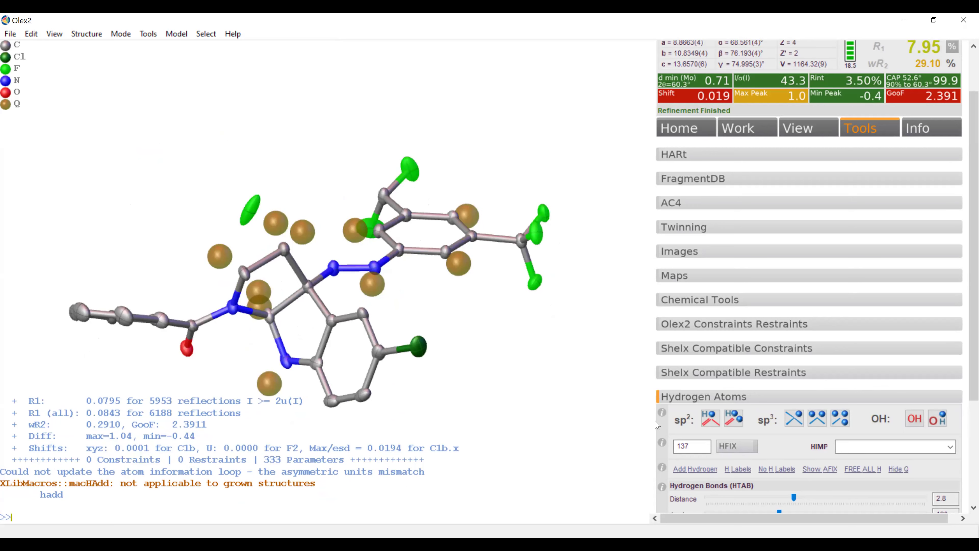
click(701, 471)
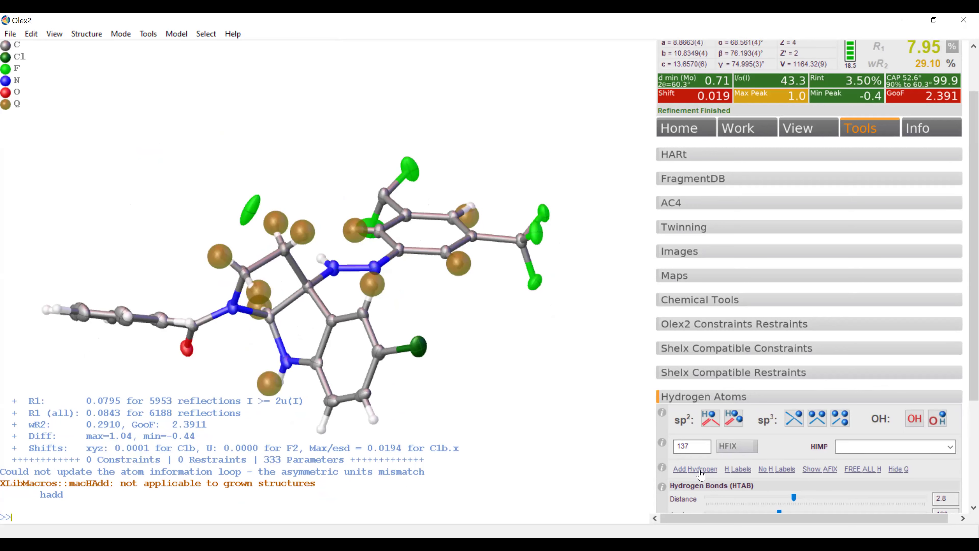
drag(498, 367, 482, 386)
Delete the misplaced hydrogens H1H and H8H and the peak Q10.
click(326, 247)
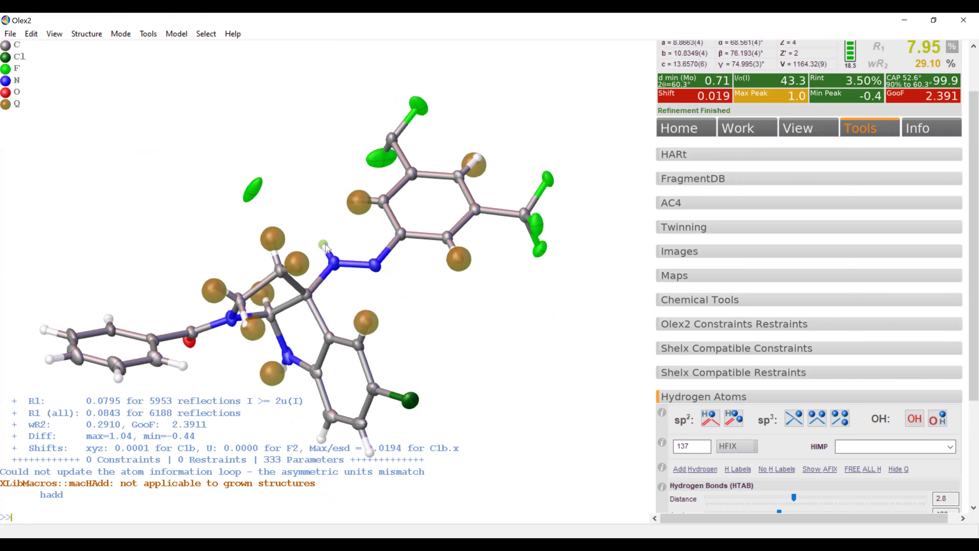
key(Delete)
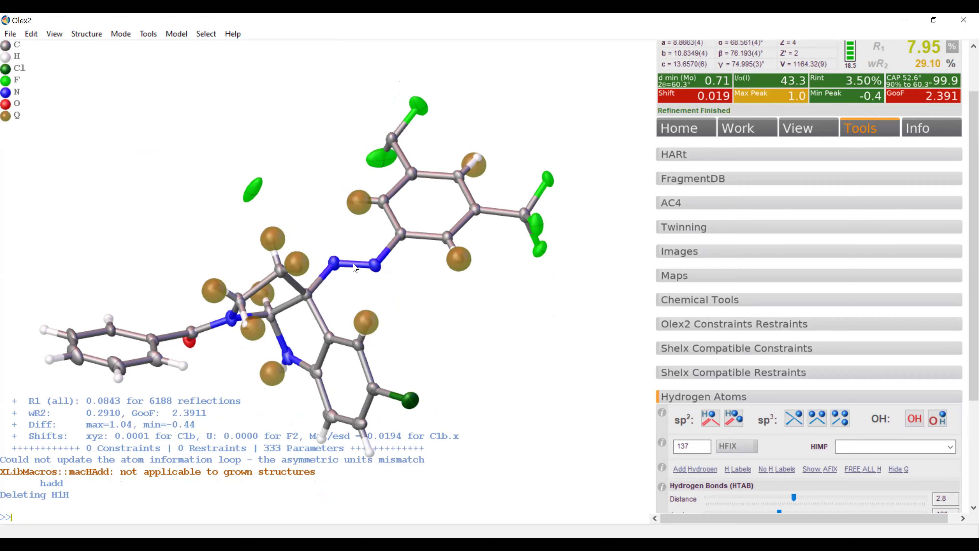
drag(311, 335, 280, 366)
click(271, 376)
click(272, 376)
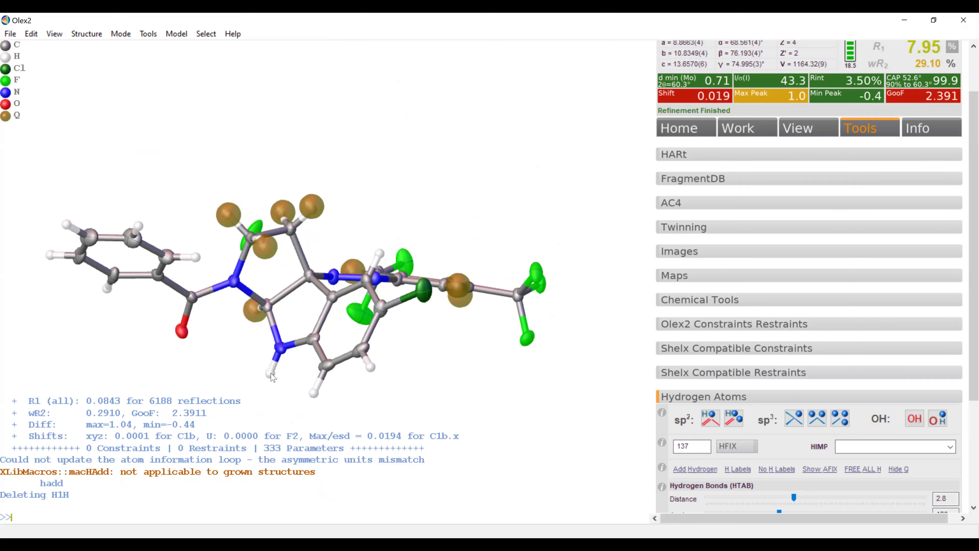
click(271, 378)
key(Delete)
drag(304, 383, 288, 440)
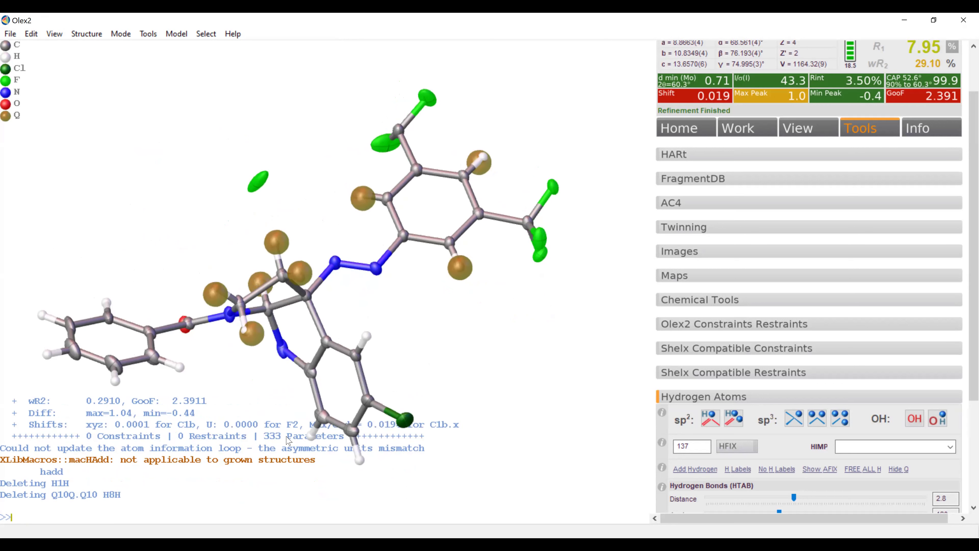
click(753, 131)
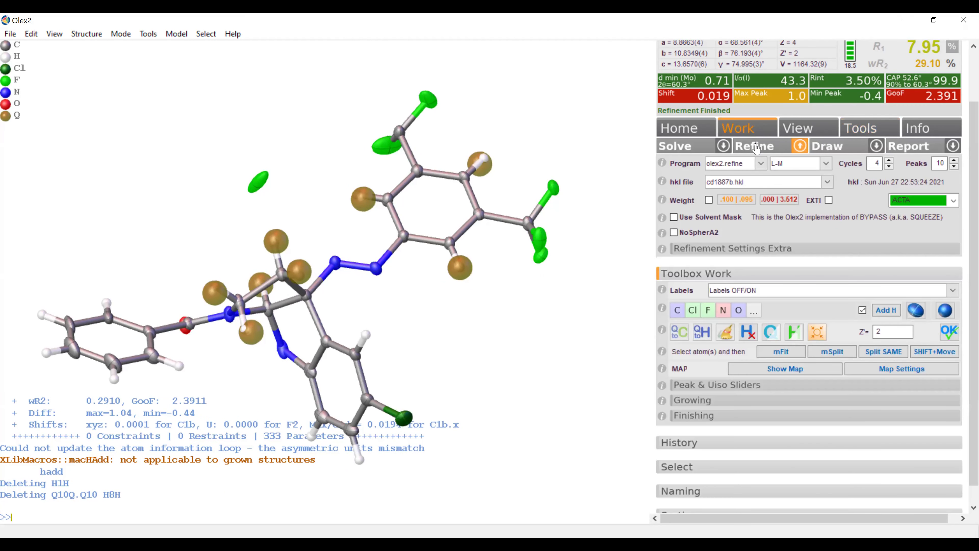
Re-refine the hydrogenated model with cycles raised from 4 to 6, converging at R1 5.93%.
click(756, 147)
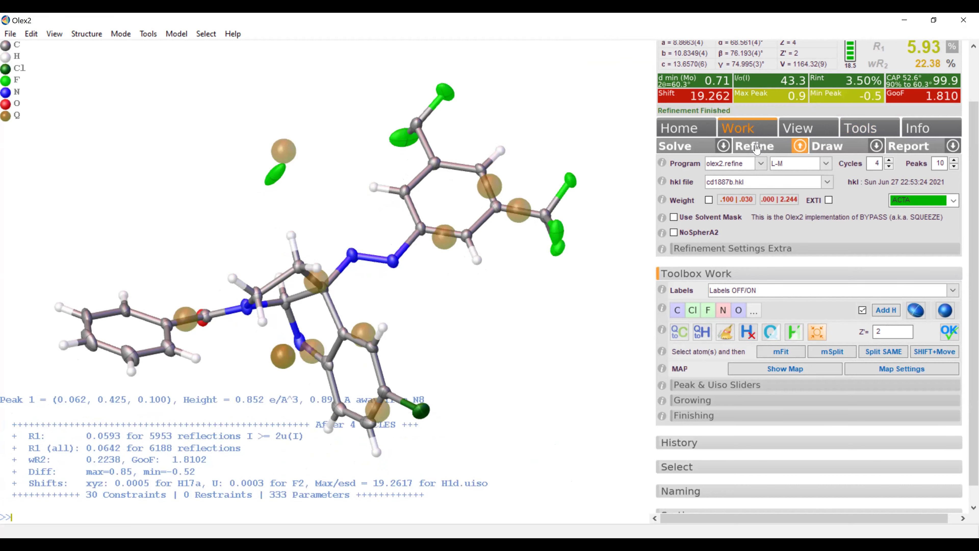
click(757, 147)
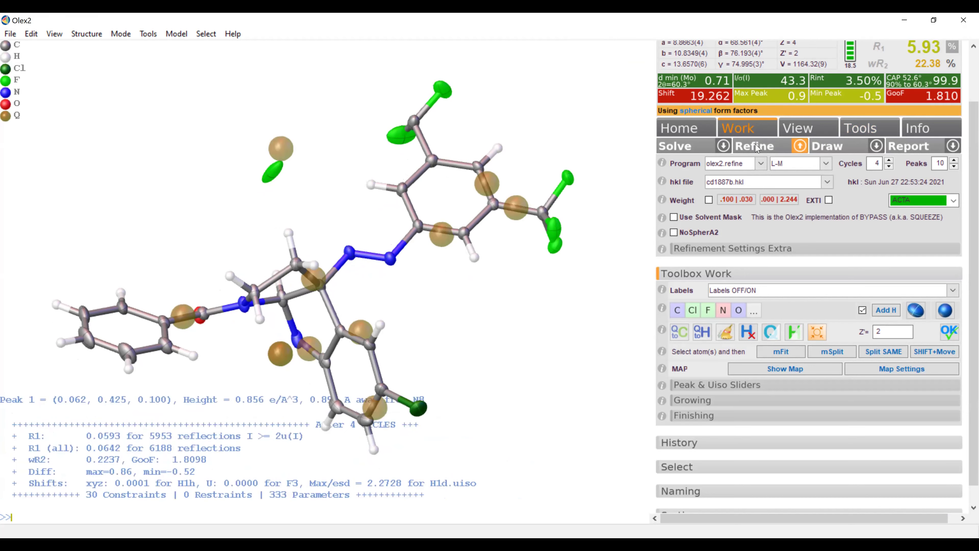
click(757, 148)
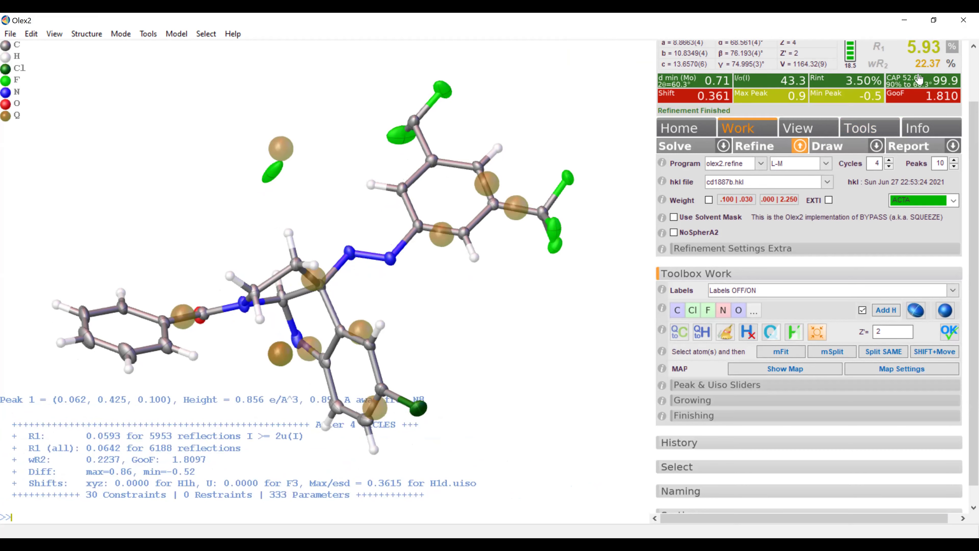
click(889, 161)
click(889, 161)
click(763, 152)
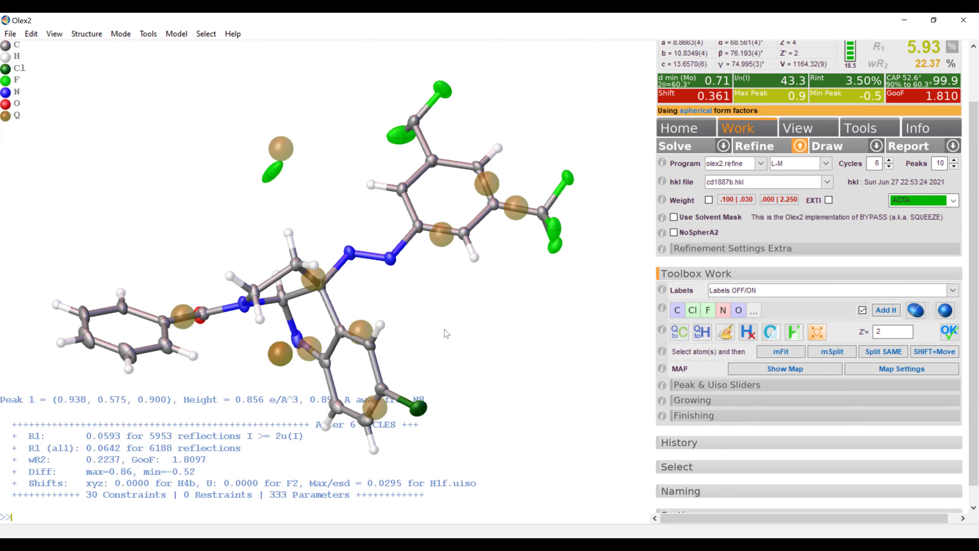
drag(446, 333, 451, 308)
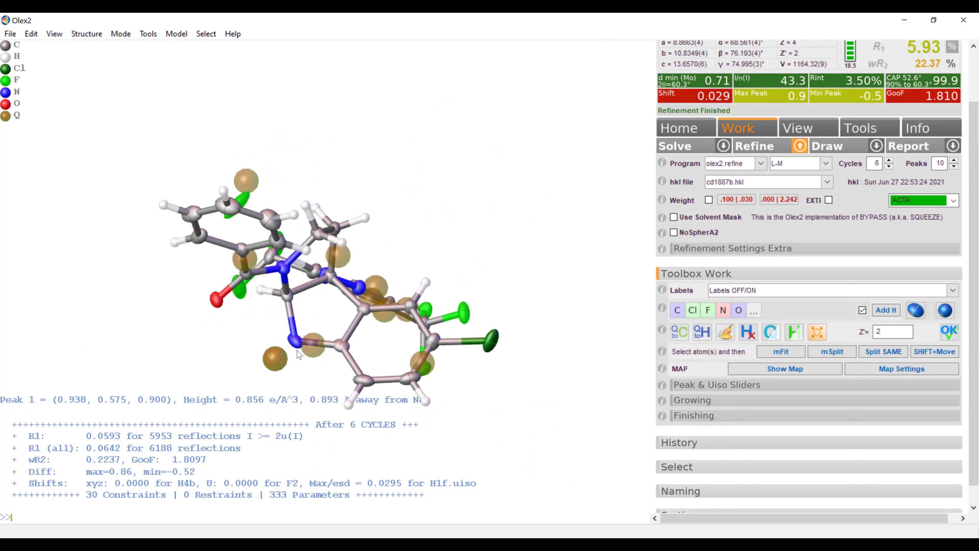
Change peak Q1, 0.893 Å from N8, into a hydrogen atom and re-refine.
click(276, 368)
right_click(276, 367)
mouse_move(352, 164)
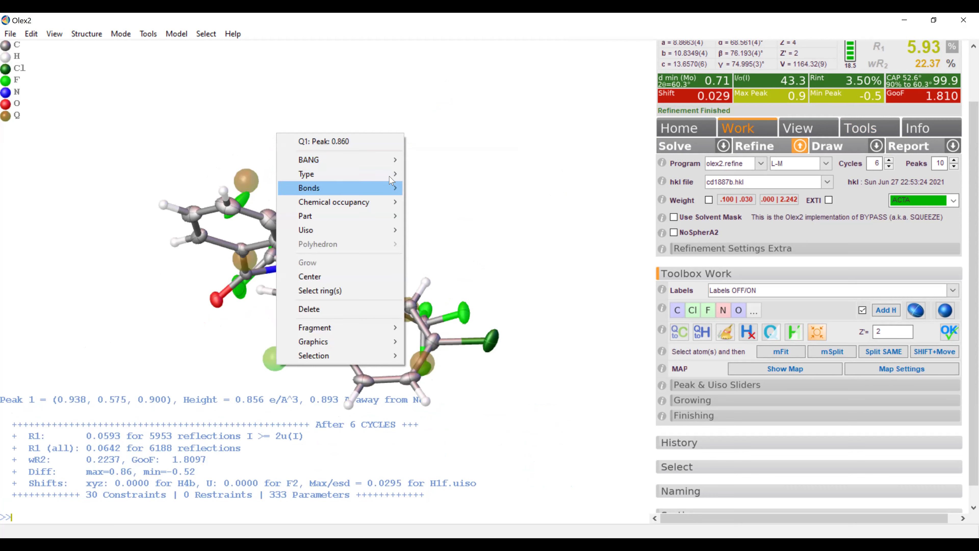
mouse_move(392, 180)
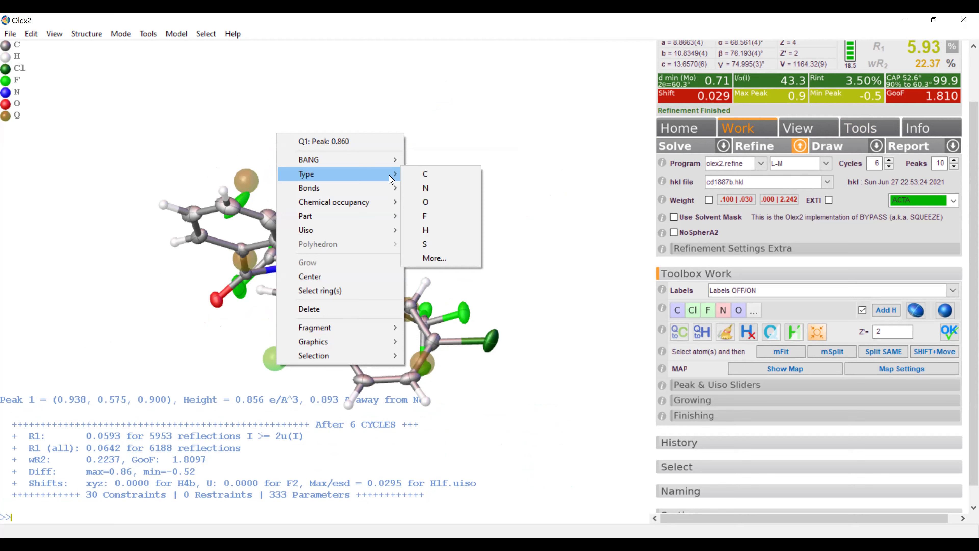
click(443, 230)
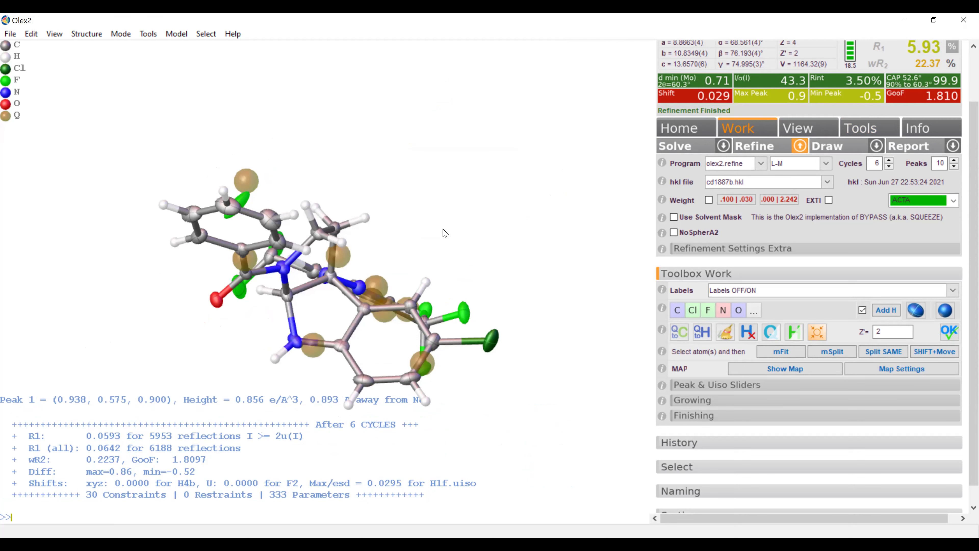
click(754, 146)
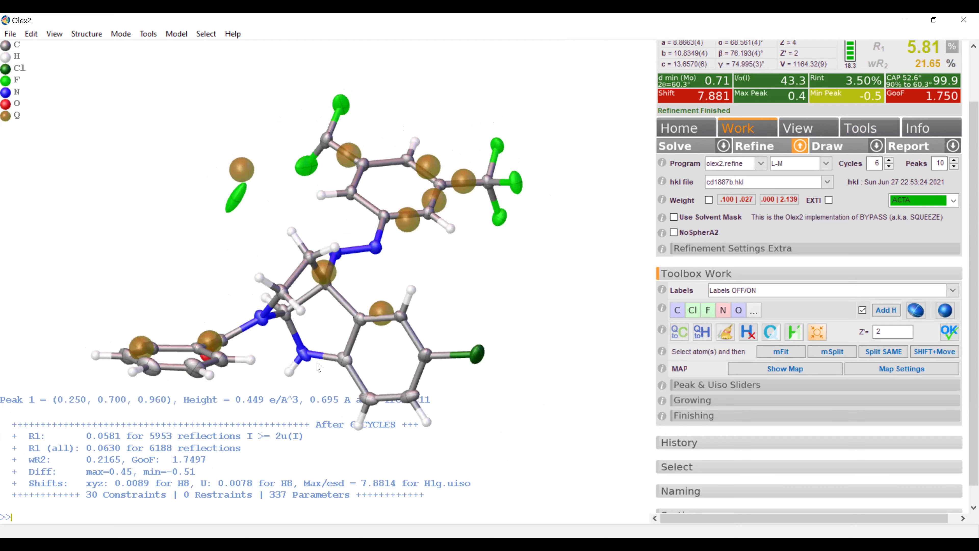
Tie H8's Uiso to 1.2 times its parent atom and refine three times.
right_click(290, 374)
mouse_move(349, 238)
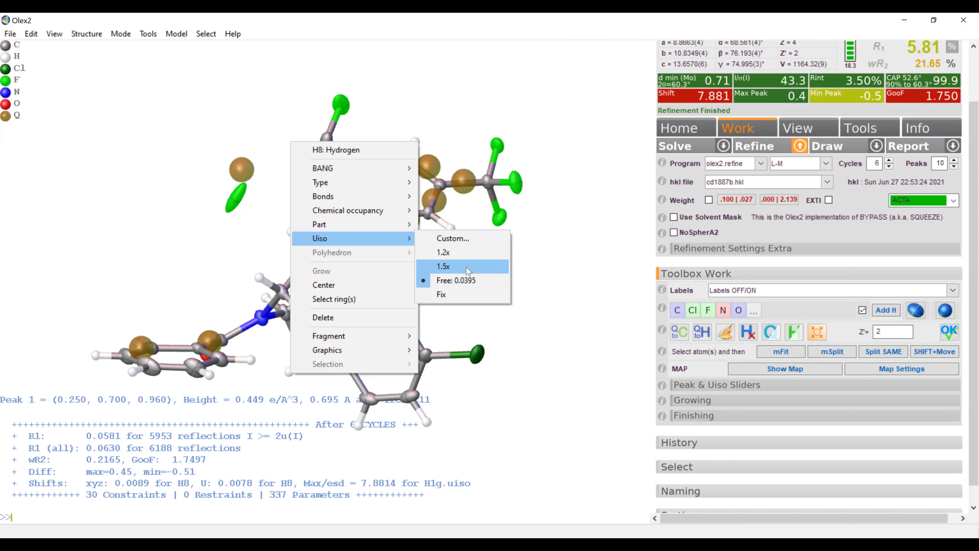
click(467, 256)
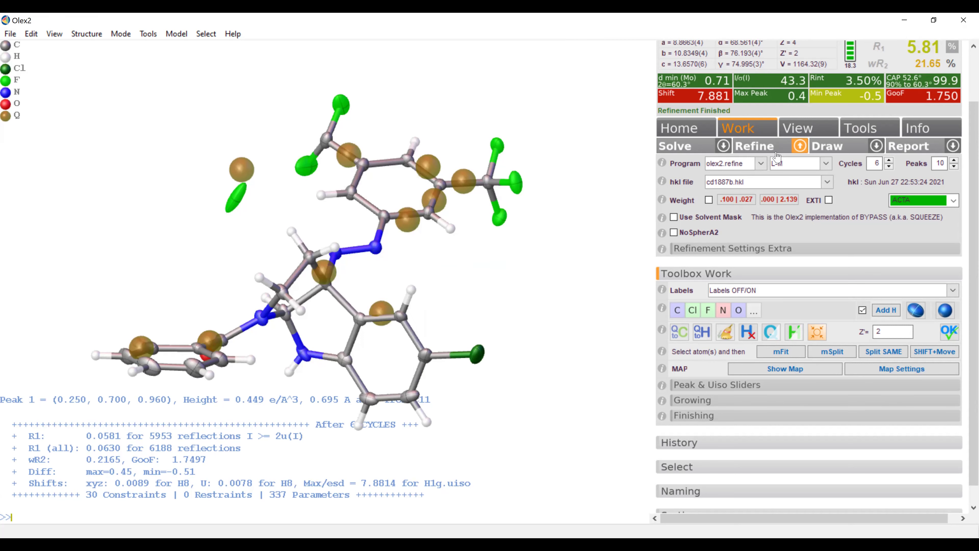
click(783, 147)
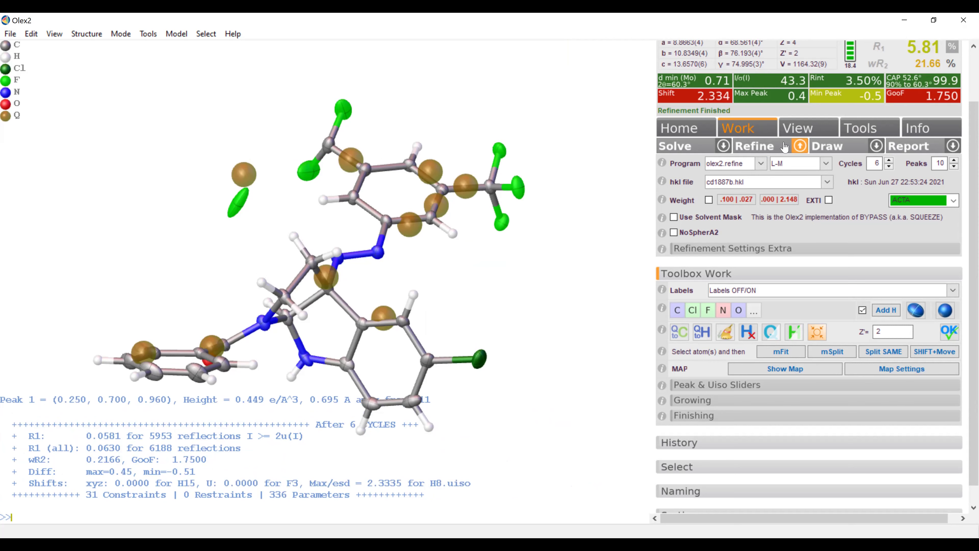
click(785, 147)
click(779, 153)
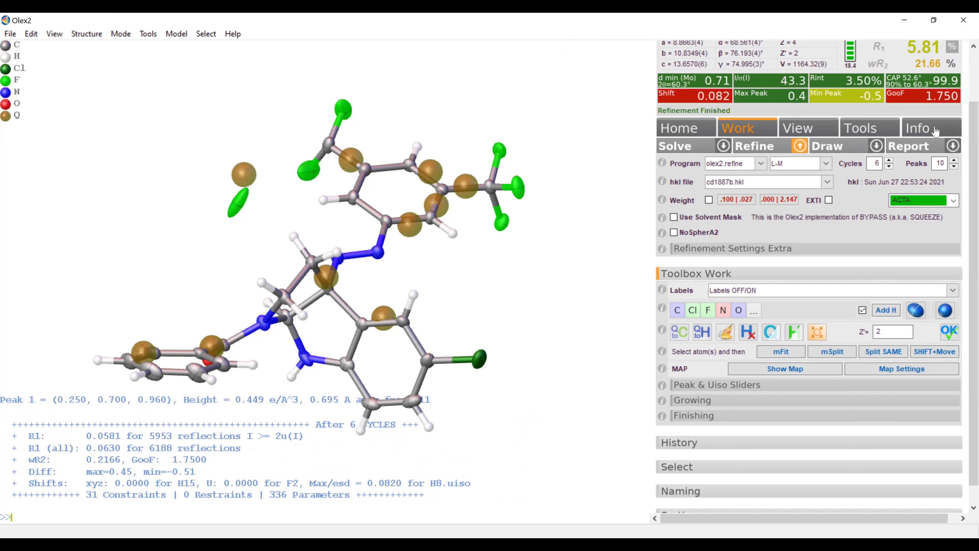
Hide the residual Q peaks and display the Fobs versus Fcalc plot.
drag(516, 236, 487, 303)
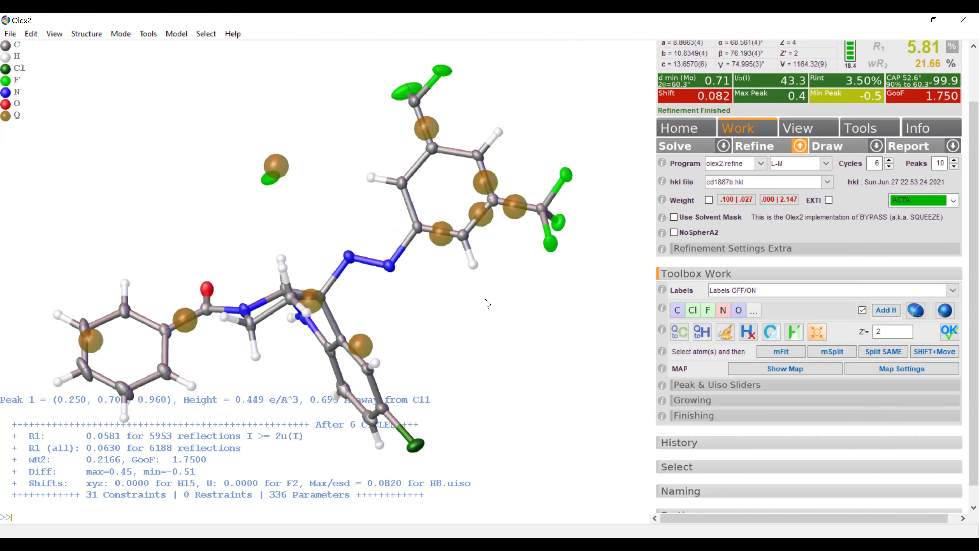
scroll(488, 304, down, 7)
mouse_move(485, 307)
mouse_down()
mouse_move(501, 299)
mouse_move(494, 295)
mouse_up()
scroll(494, 295, down, 3)
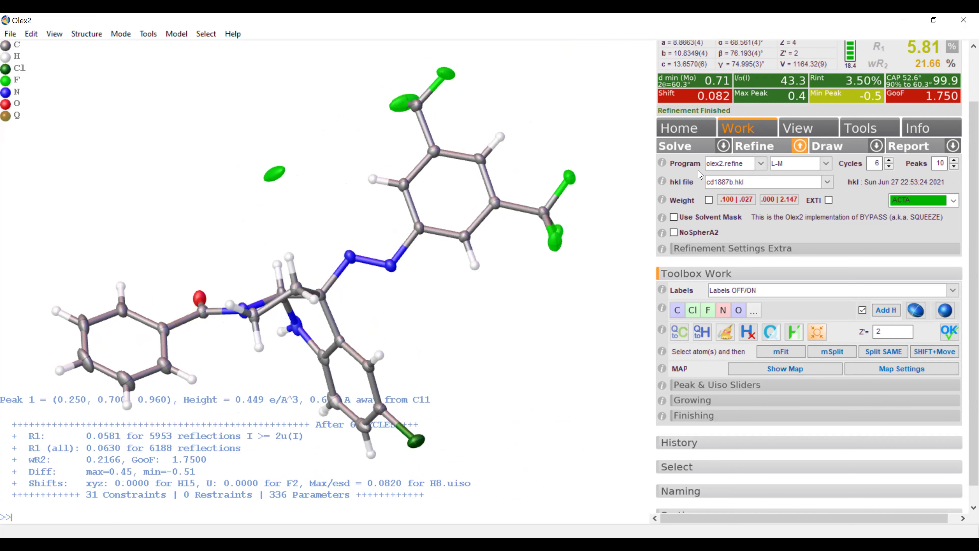
click(951, 50)
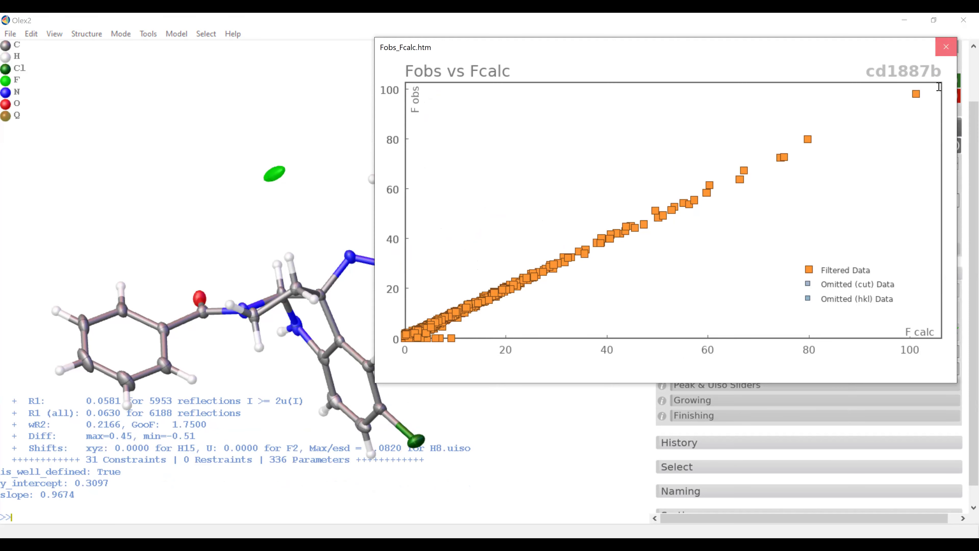
Close the Fobs vs Fcalc plot and show the Bad Reflections list in the Info panel.
click(946, 47)
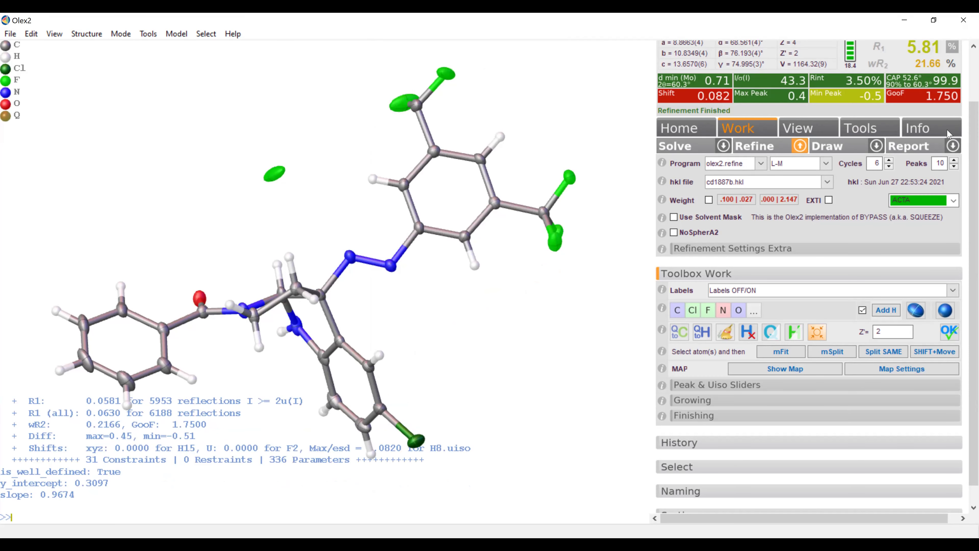
click(948, 133)
click(690, 294)
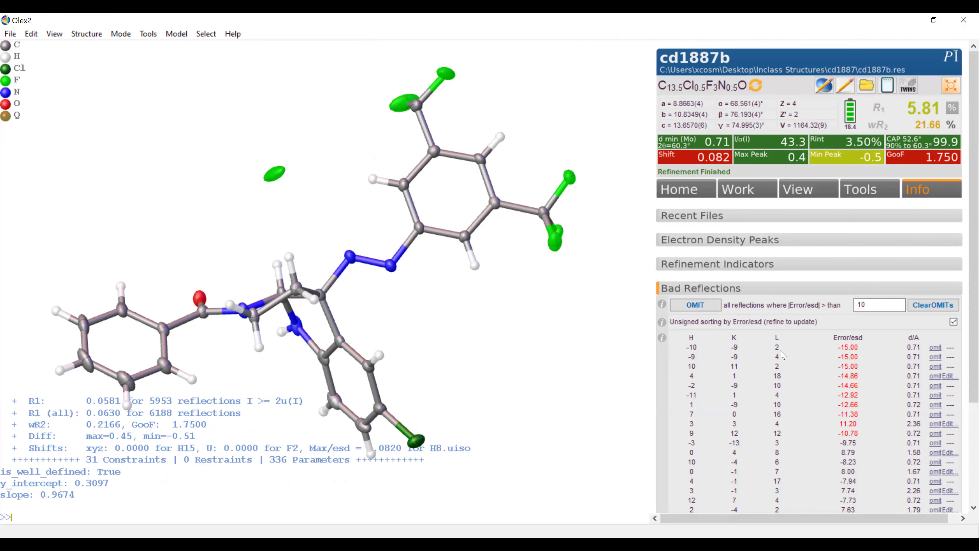
View the 'I/sigma vs resolution' plot from Reflection Statistics, then close it.
scroll(782, 352, down, 3)
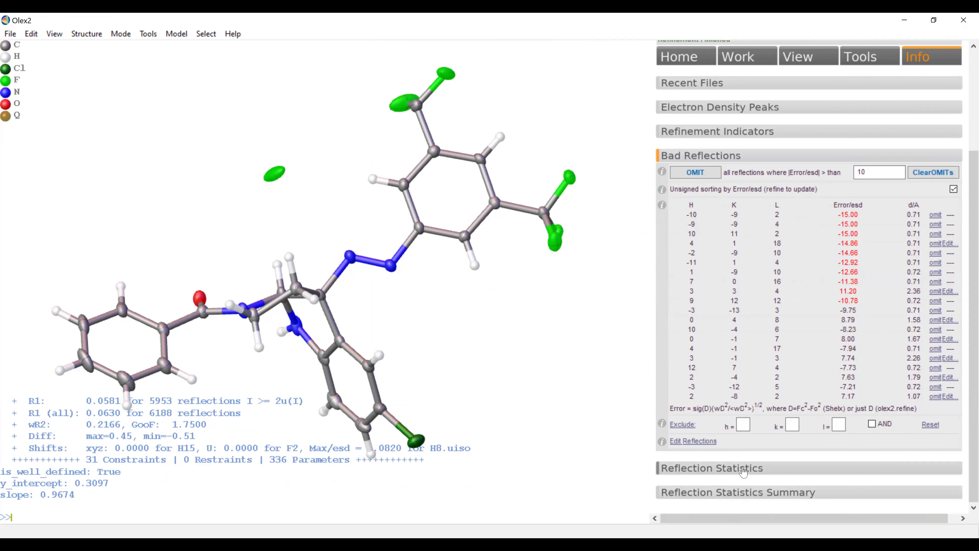
click(743, 469)
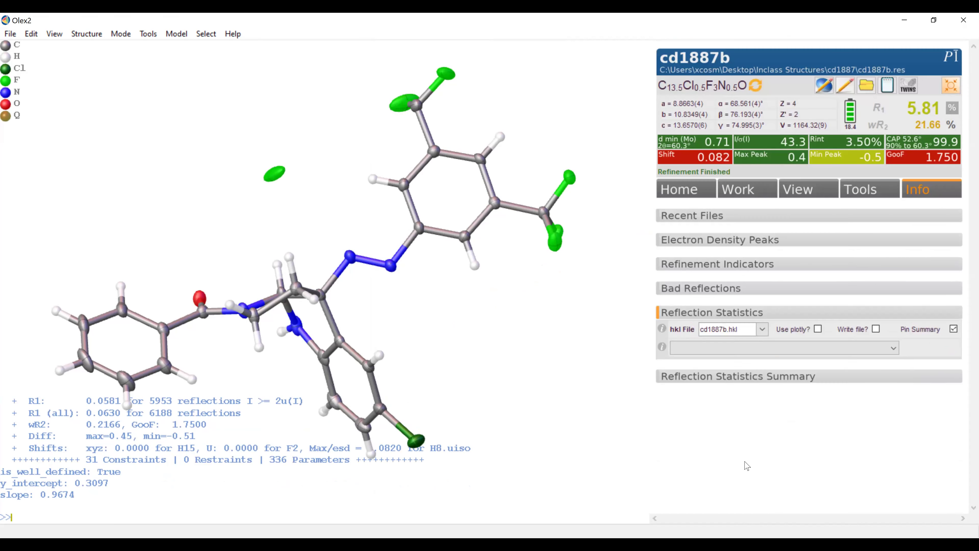
click(746, 348)
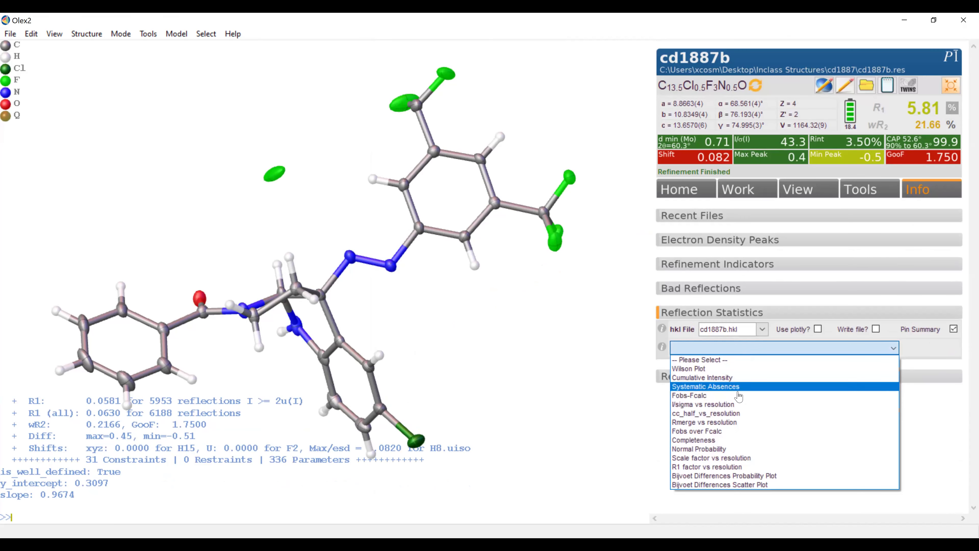
click(736, 408)
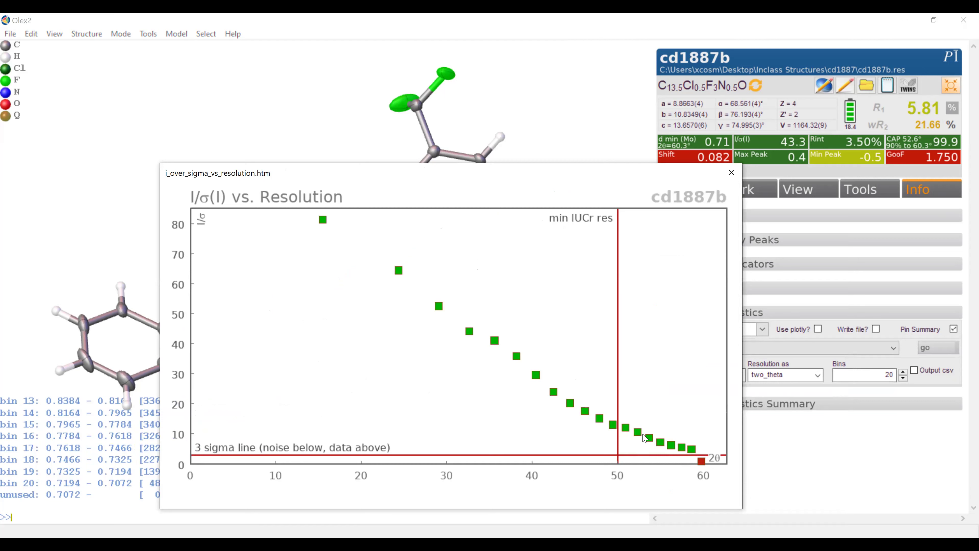
mouse_move(693, 456)
click(732, 174)
Insert the line 'OMIT -3 57' after ACTA in the instruction file and save.
click(31, 33)
click(69, 63)
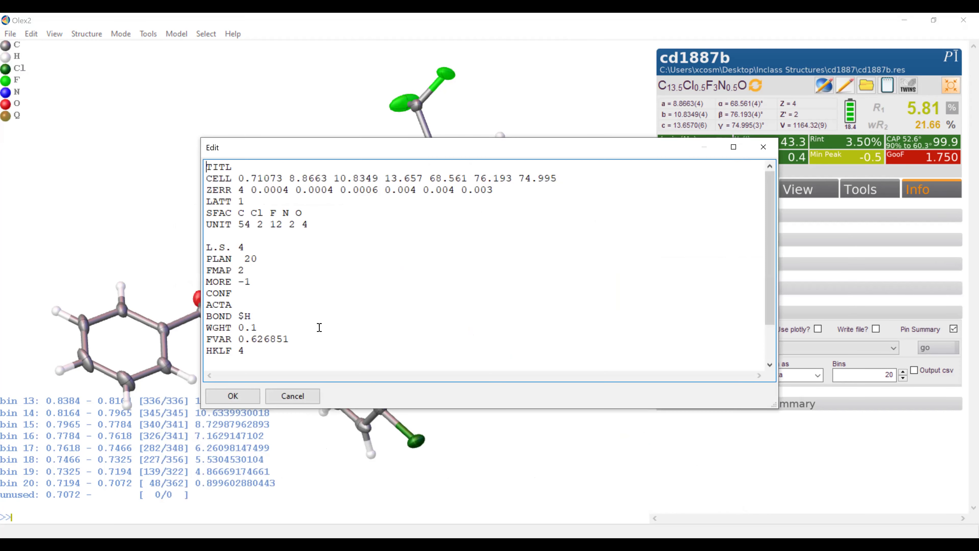
scroll(316, 328, down, 2)
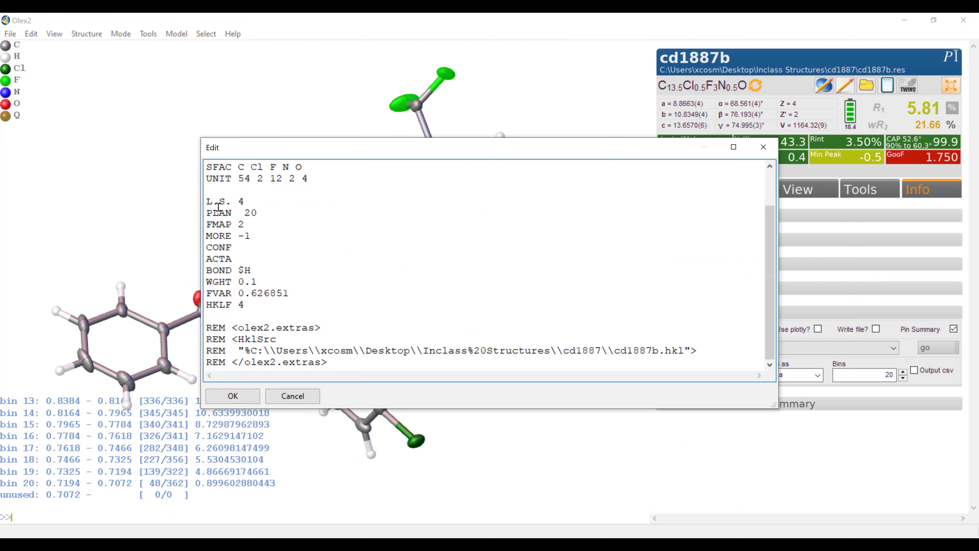
click(267, 259)
key(Return)
text(OMIT -3 57)
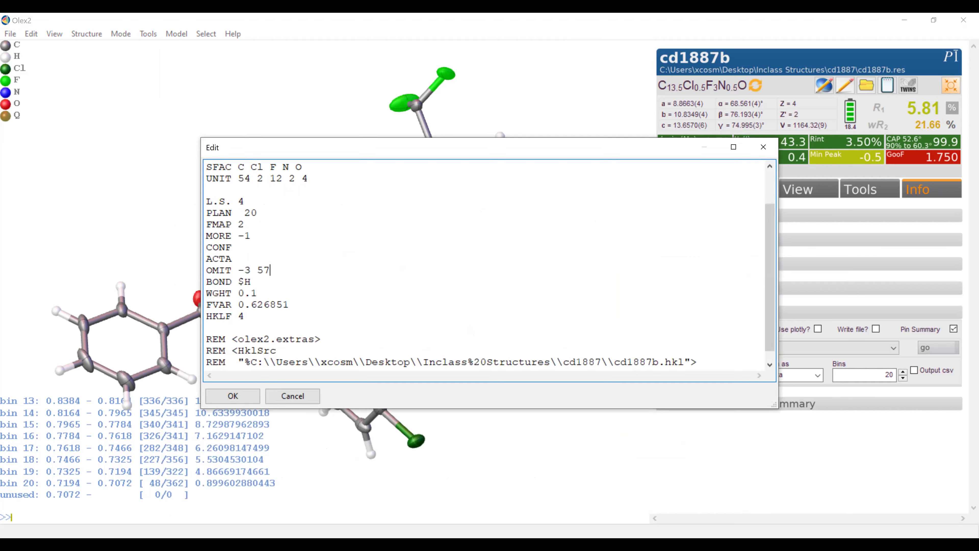
click(255, 405)
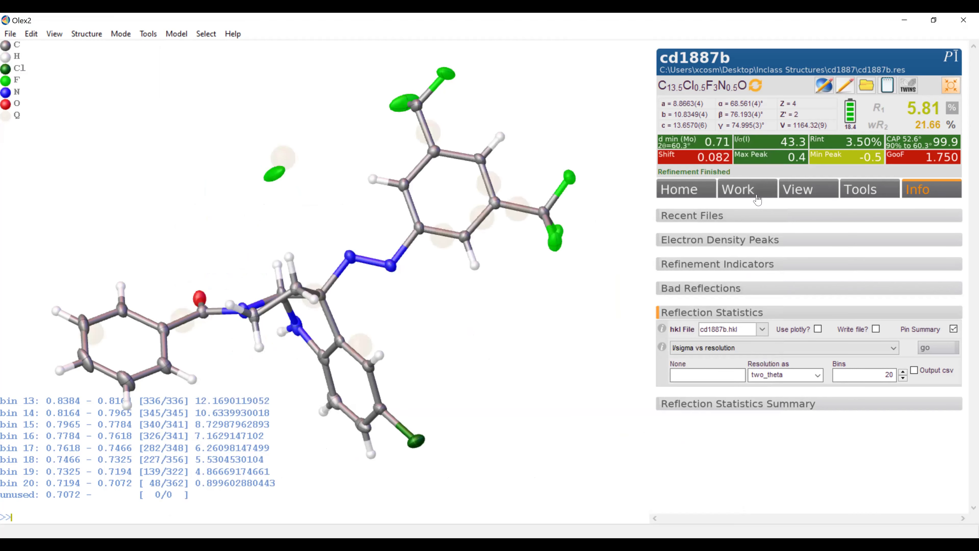
Refresh the formula to C12.5H8.5Cl0.5F3N2O0.5 and refine three times to R1 5.34%.
click(758, 200)
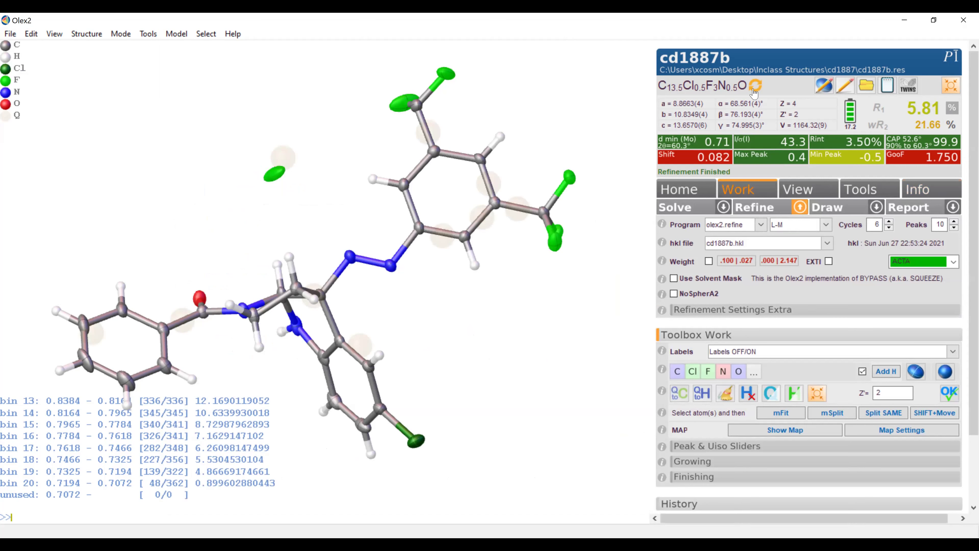
click(755, 91)
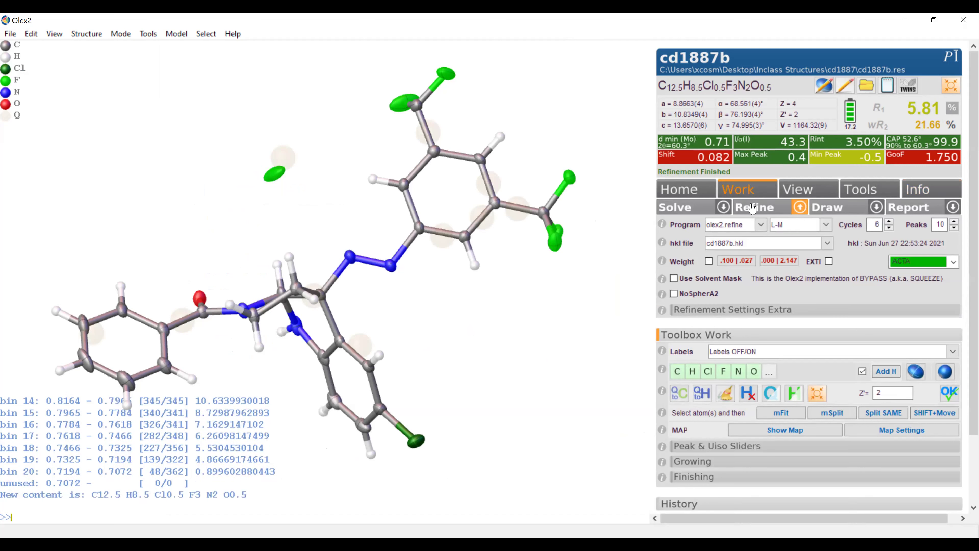
click(752, 207)
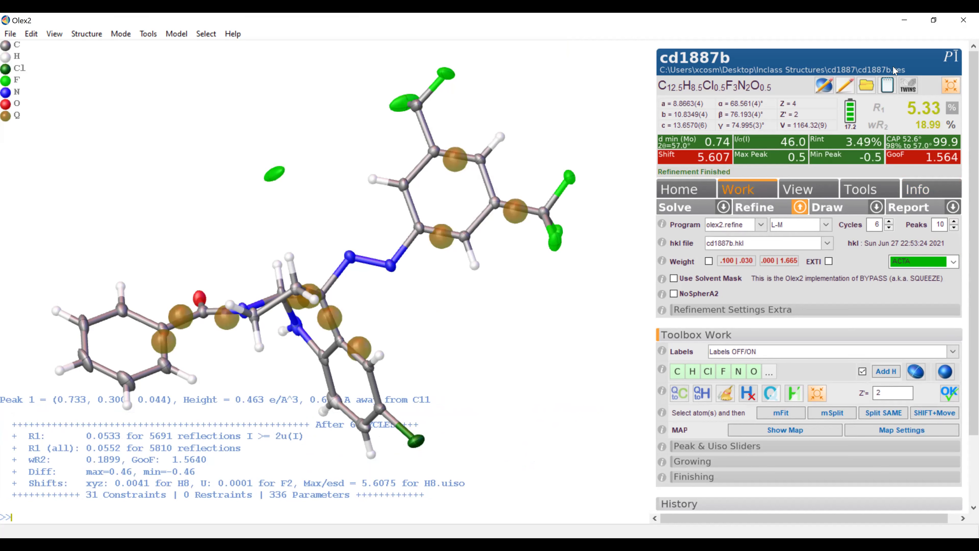
click(773, 213)
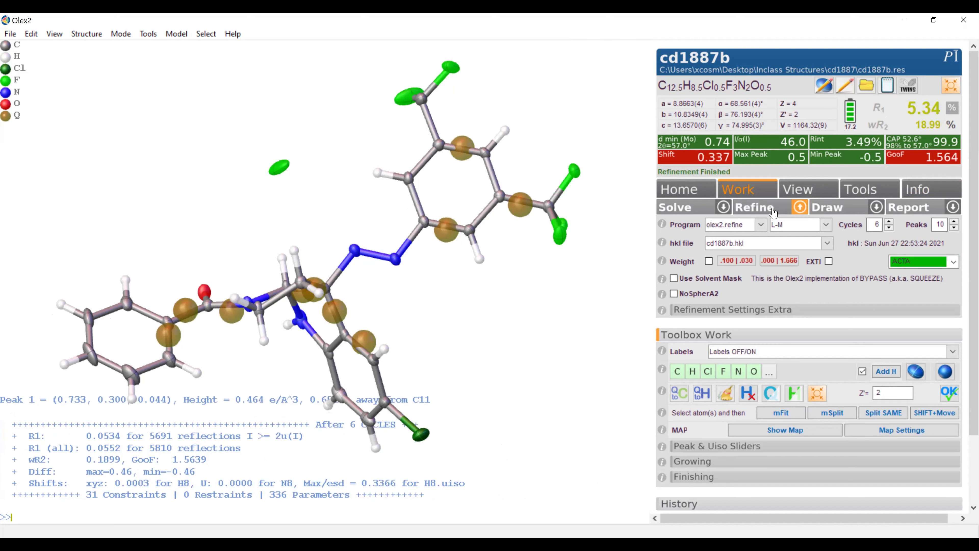
click(773, 213)
Omit the worst bad reflection, the one with Error/esd 11.99.
click(920, 195)
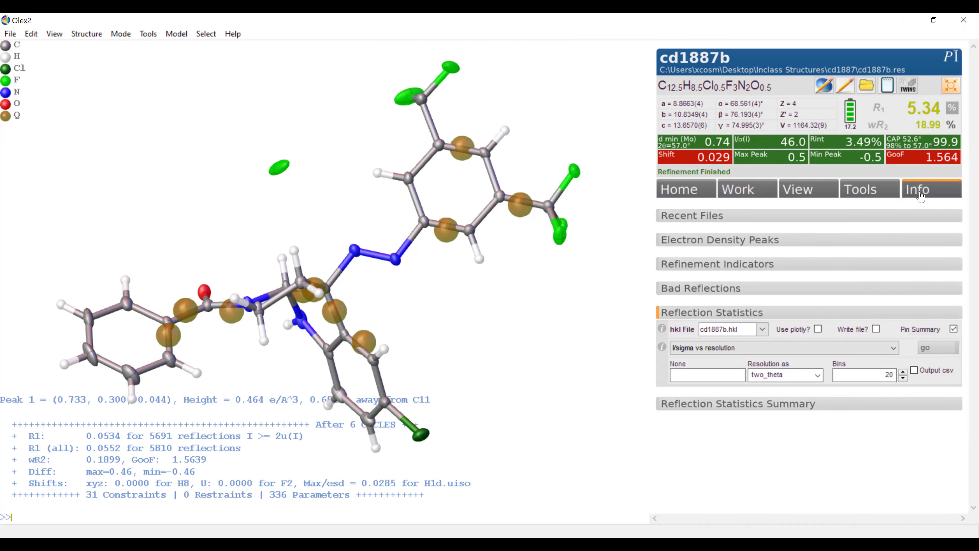
click(731, 295)
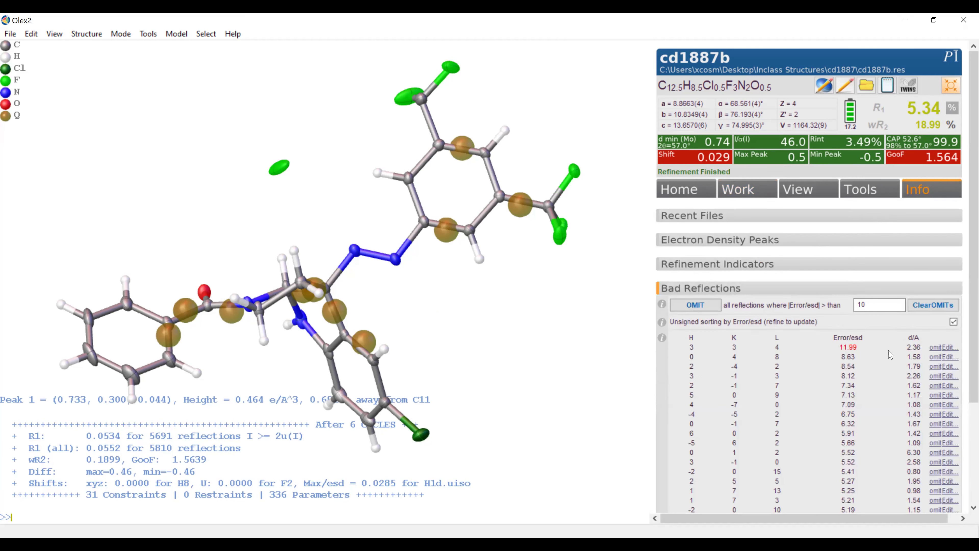
click(707, 311)
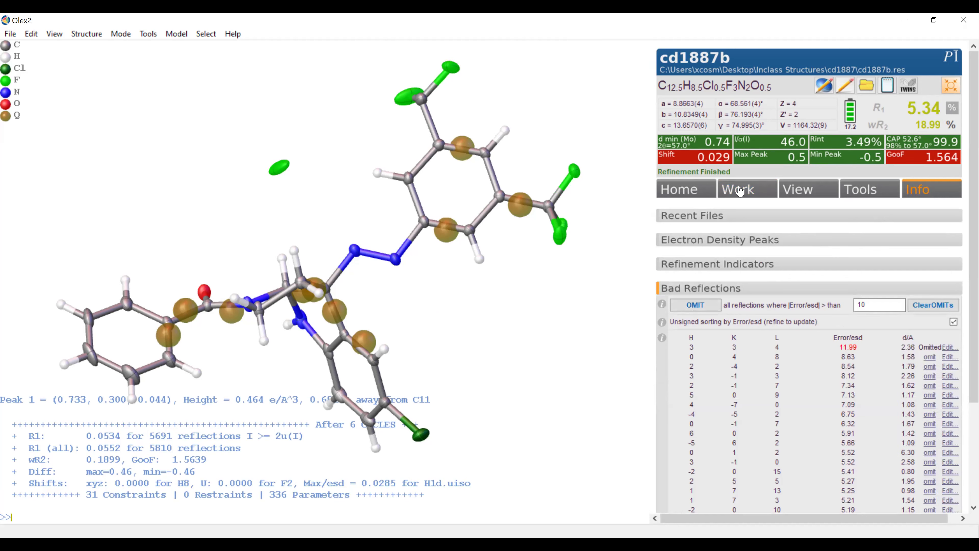
Set refinement cycles to 8 and refine twice, reaching R1 5.33% and wR2 18.88%.
click(773, 193)
click(890, 223)
click(765, 208)
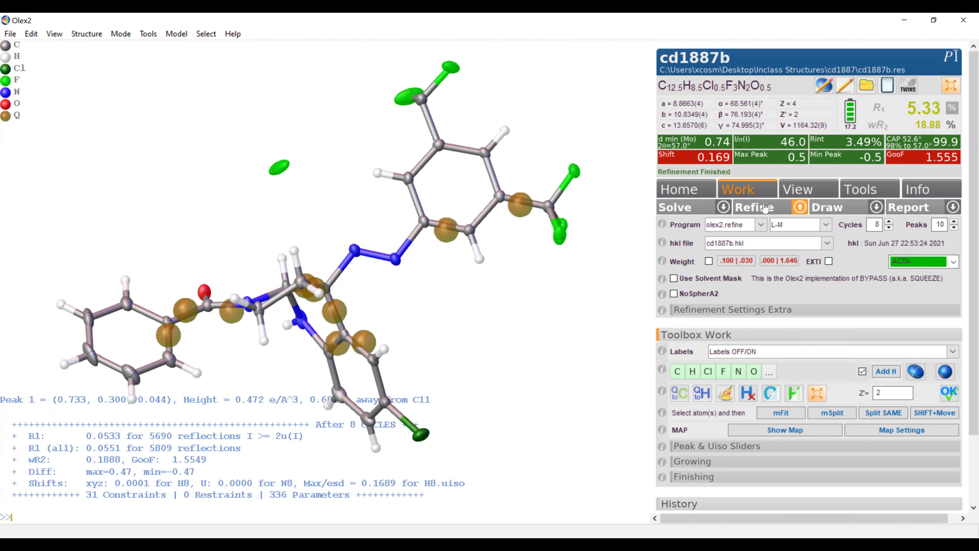
click(765, 208)
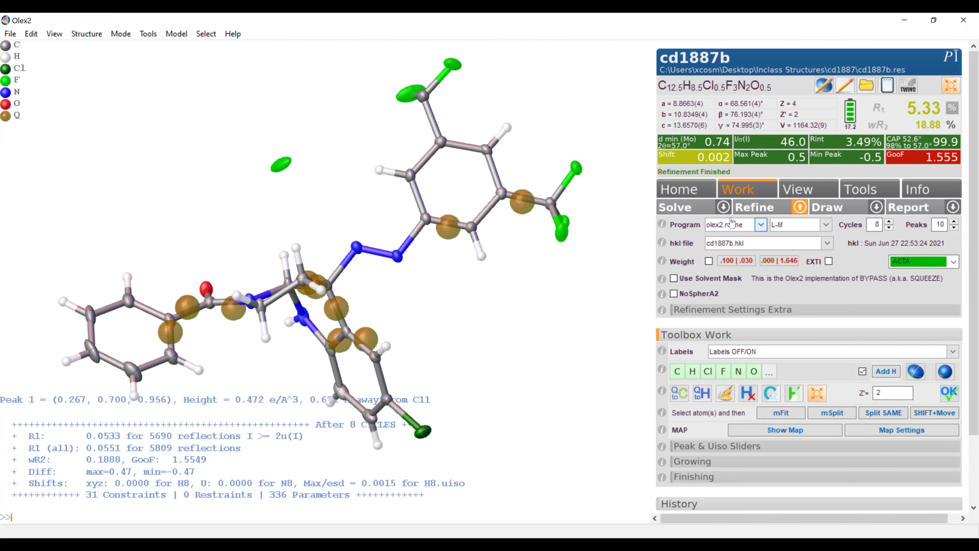
Run the I/σ(I) vs resolution plot to list 20-bin statistics, then close the plot.
drag(461, 338, 503, 518)
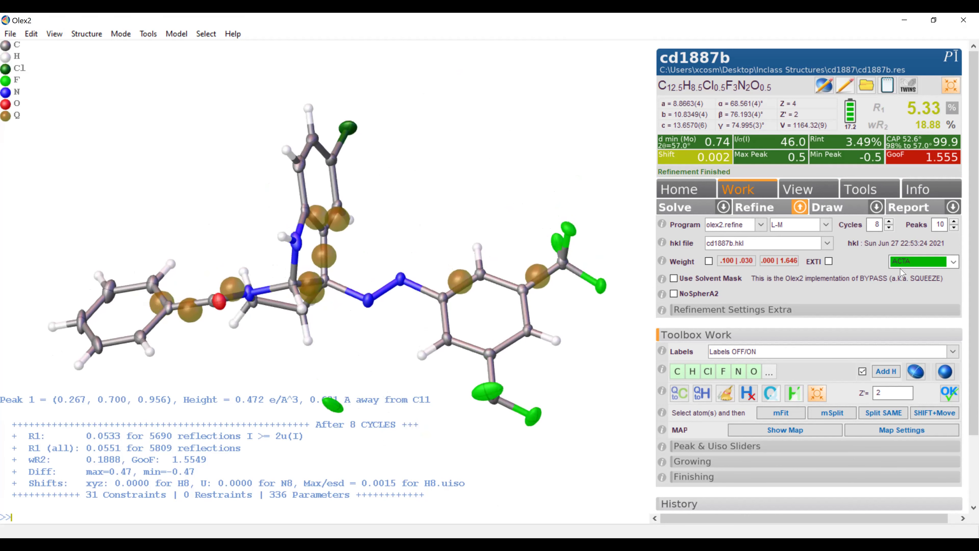
click(934, 195)
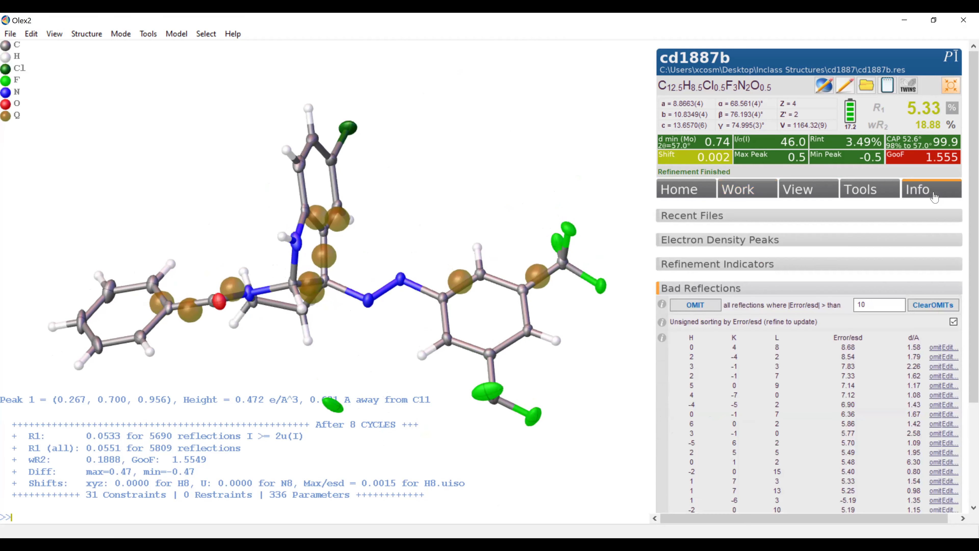
scroll(843, 319, down, 3)
scroll(829, 339, down, 1)
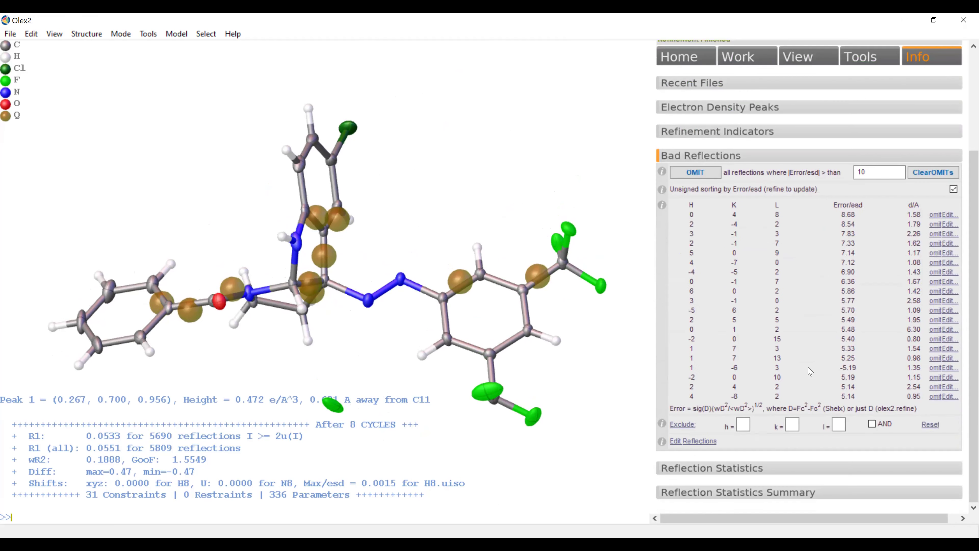
click(747, 469)
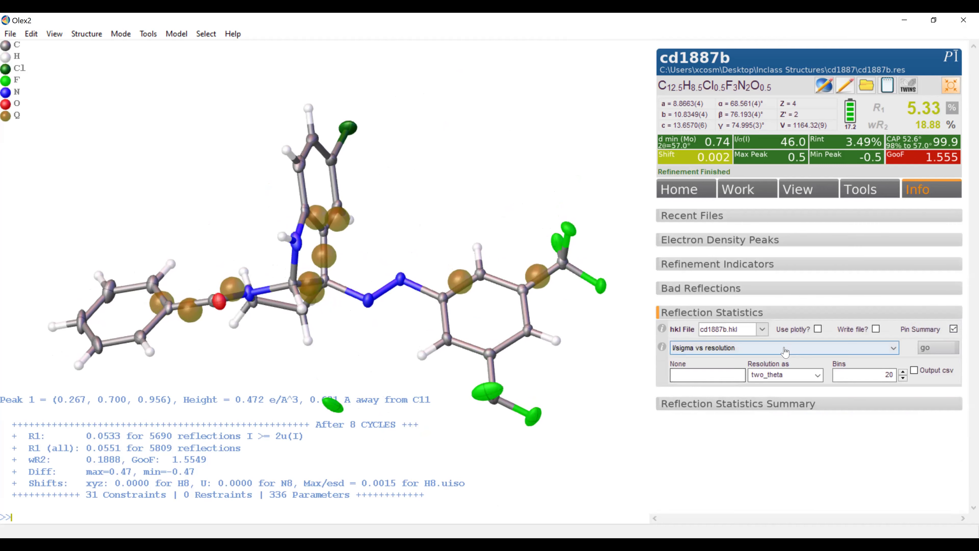
click(931, 349)
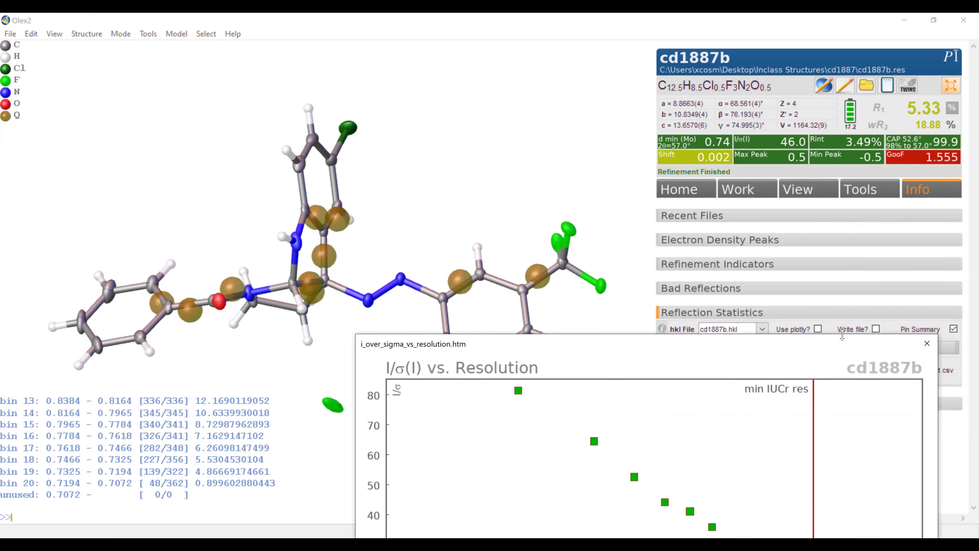
drag(831, 354, 735, 202)
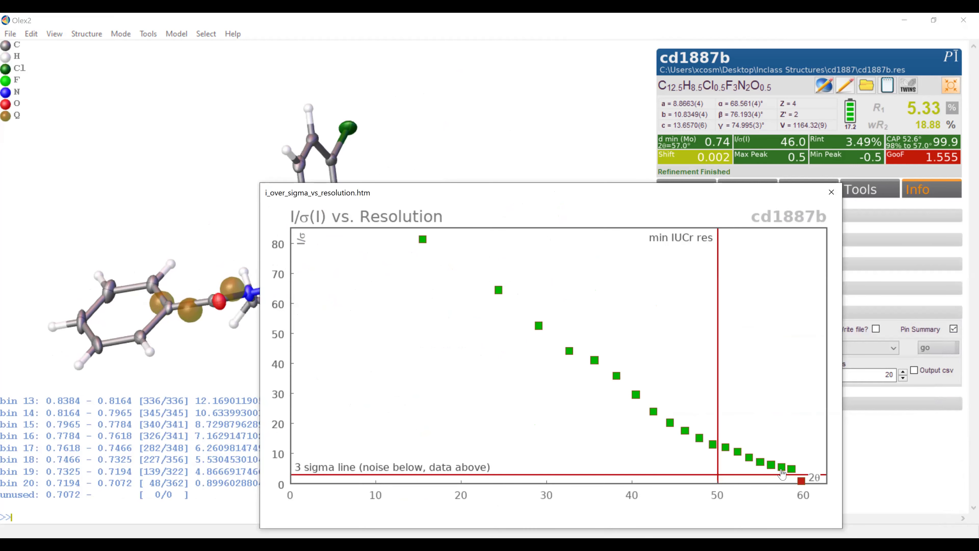
mouse_move(781, 473)
click(831, 192)
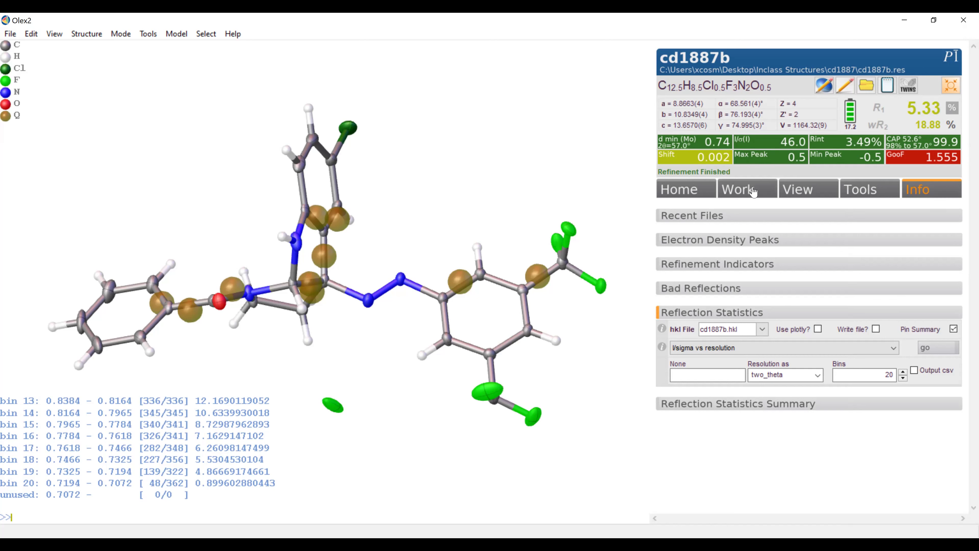
Start sequential numbering from 1 and label the oxygen atom O1.
ctrl+scroll(621, 255, down, 10)
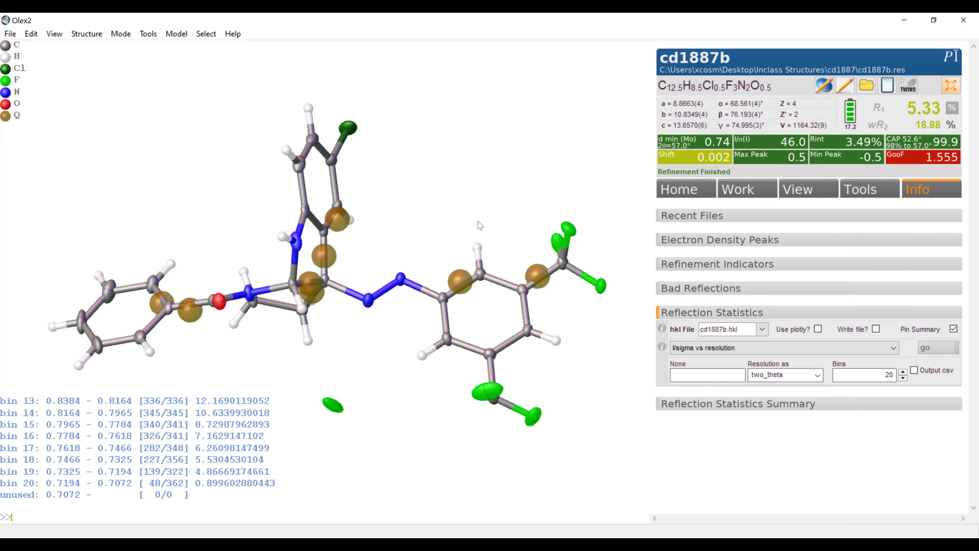
drag(432, 215, 452, 241)
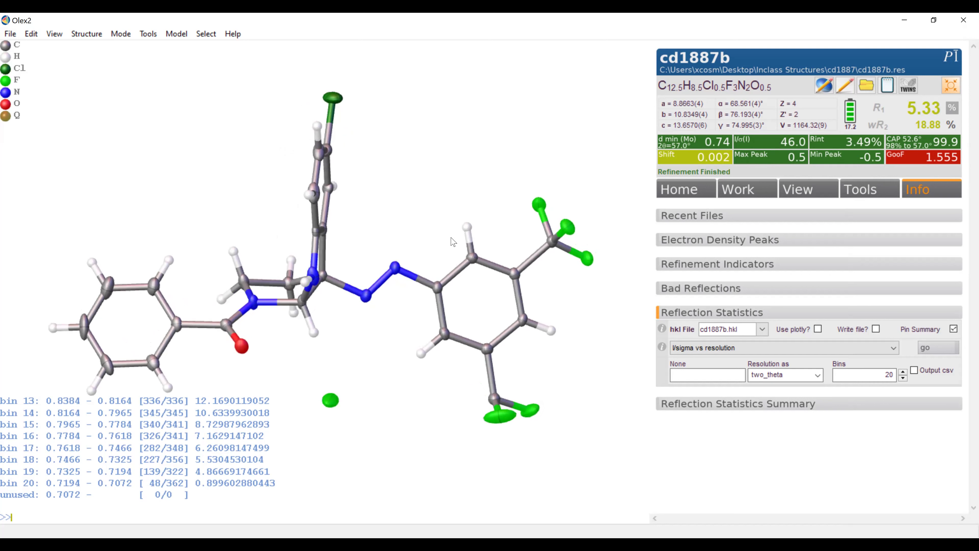
click(128, 39)
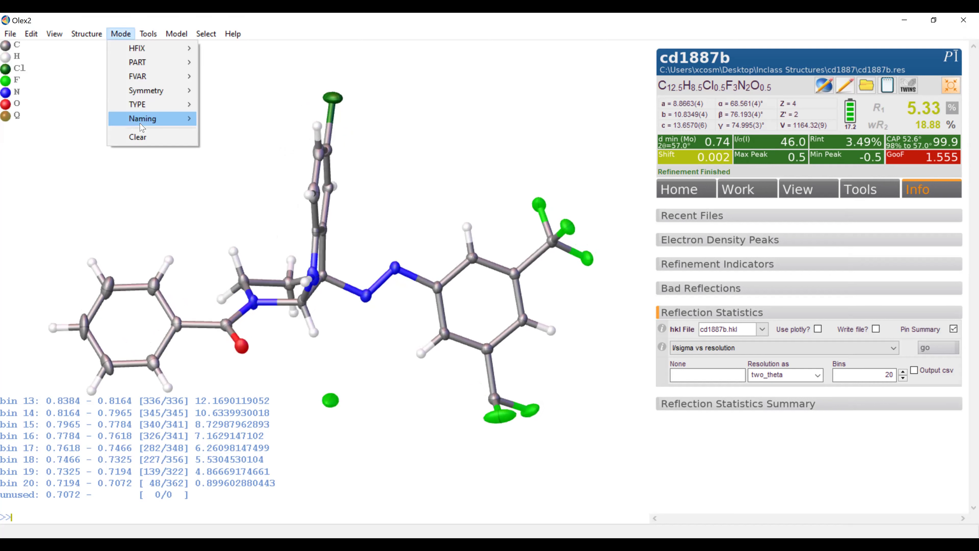
mouse_move(140, 121)
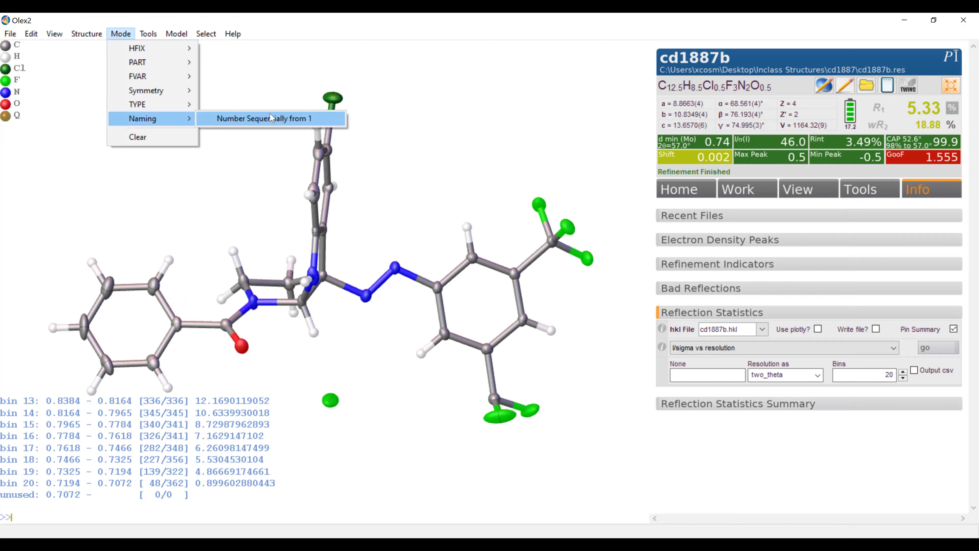
click(271, 118)
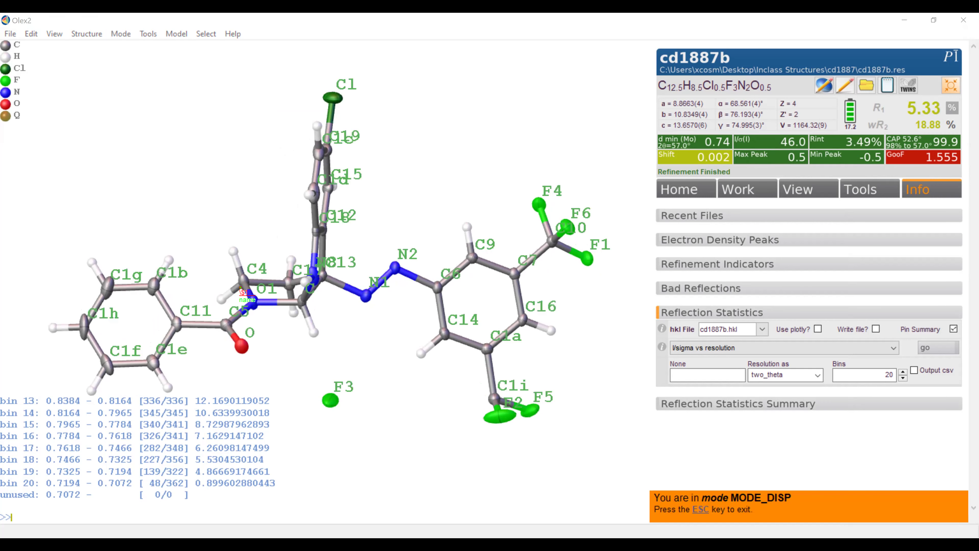
click(243, 347)
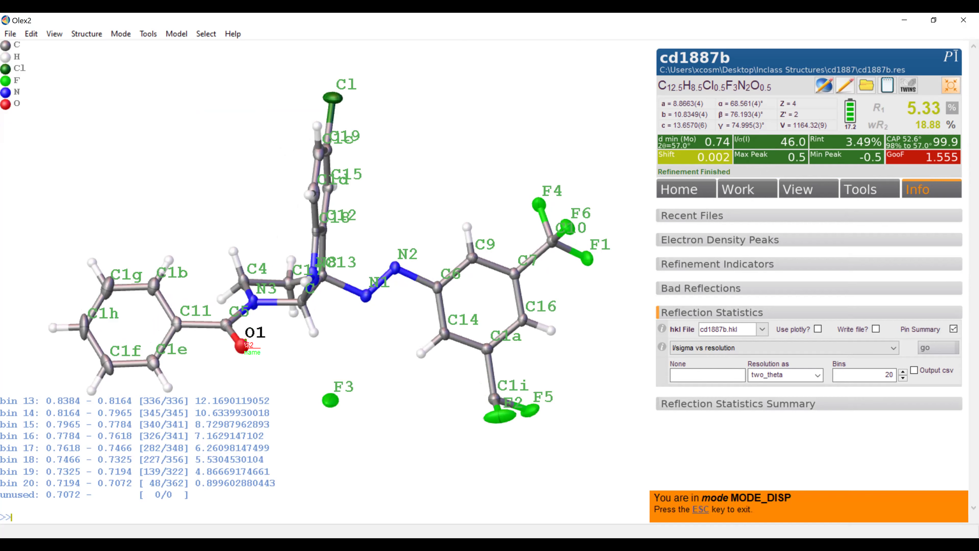
Restart sequential numbering and label the four nitrogens N1, N2, N3 and N4.
drag(282, 335, 251, 293)
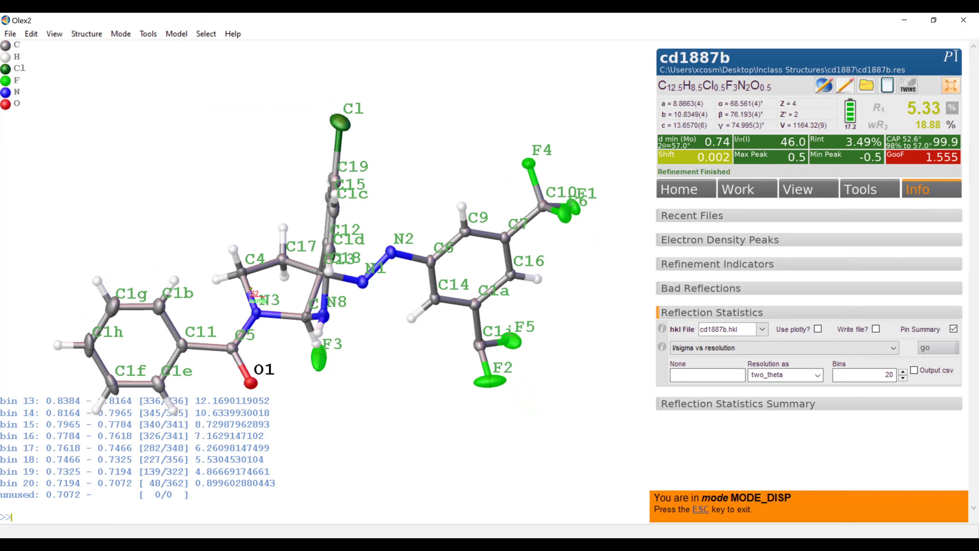
click(154, 120)
mouse_move(295, 347)
mouse_down()
mouse_move(305, 350)
mouse_move(294, 347)
mouse_up()
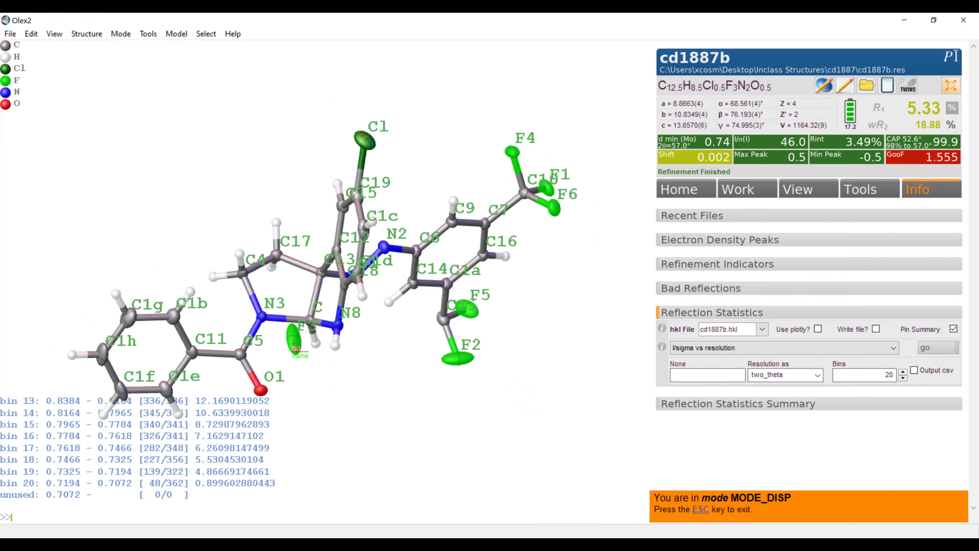
click(338, 326)
click(262, 317)
drag(262, 317, 242, 270)
click(372, 295)
click(399, 263)
Restart numbering from 1 and label the chlorine atom Cl1.
drag(380, 242, 384, 248)
drag(334, 172, 324, 162)
click(121, 34)
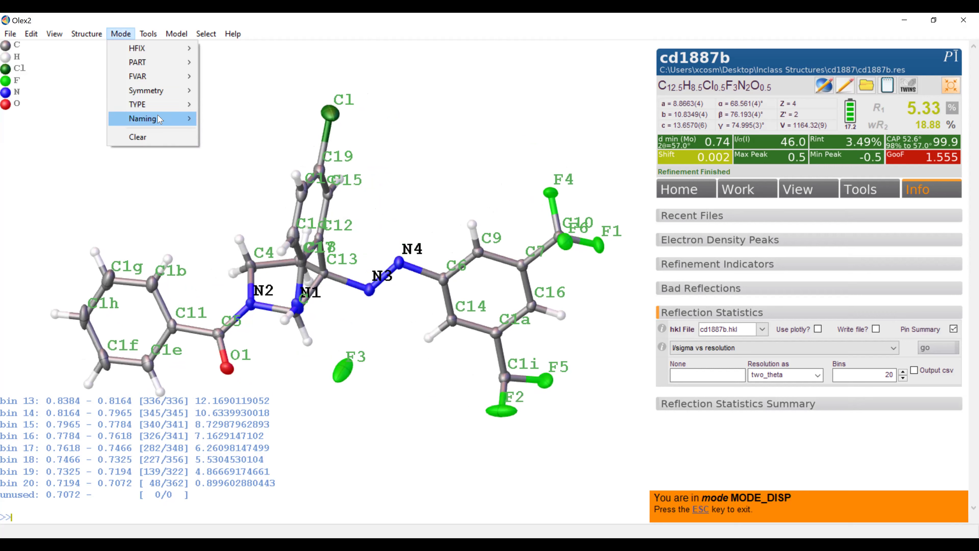
click(233, 121)
click(329, 113)
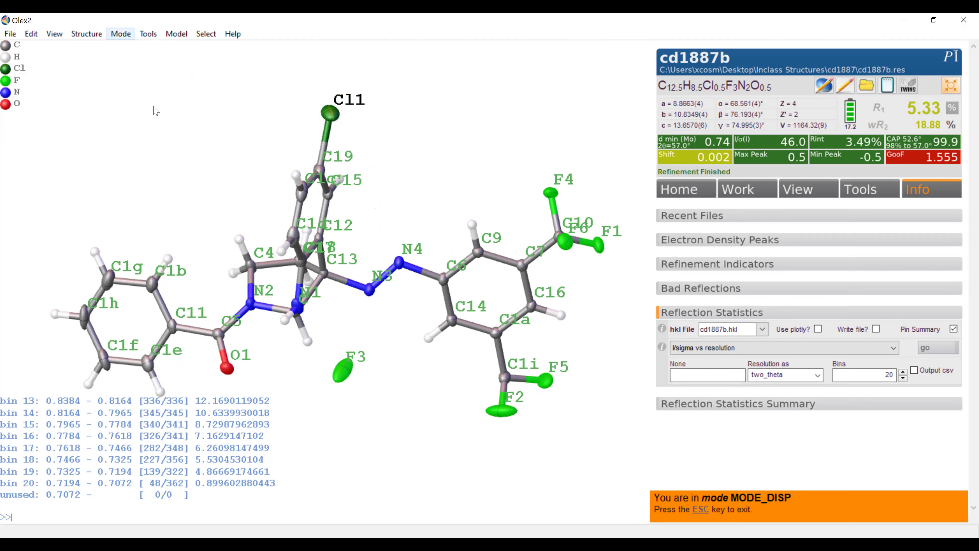
Restart numbering and label the six fluorines F1–F6, F1–F3 on one CF3 group.
click(120, 33)
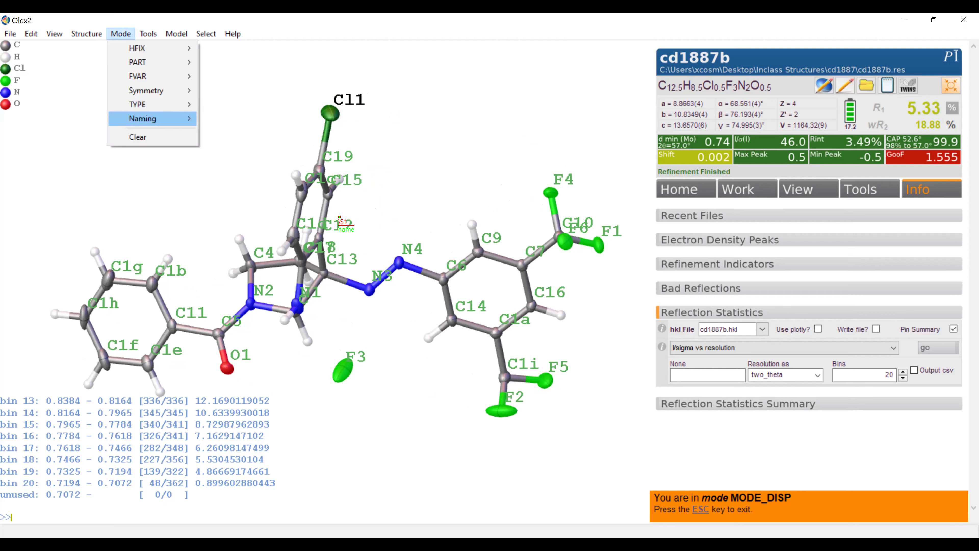
click(339, 218)
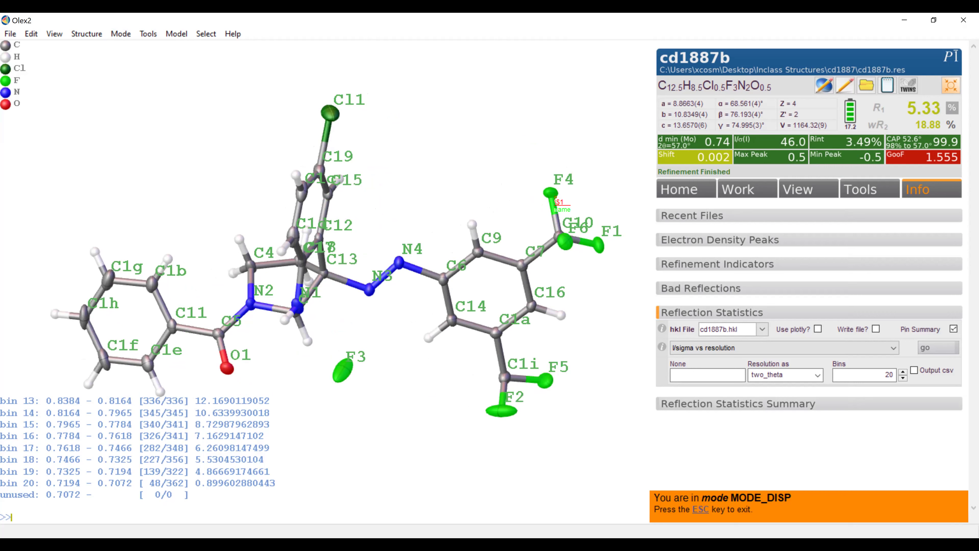
click(555, 195)
click(561, 242)
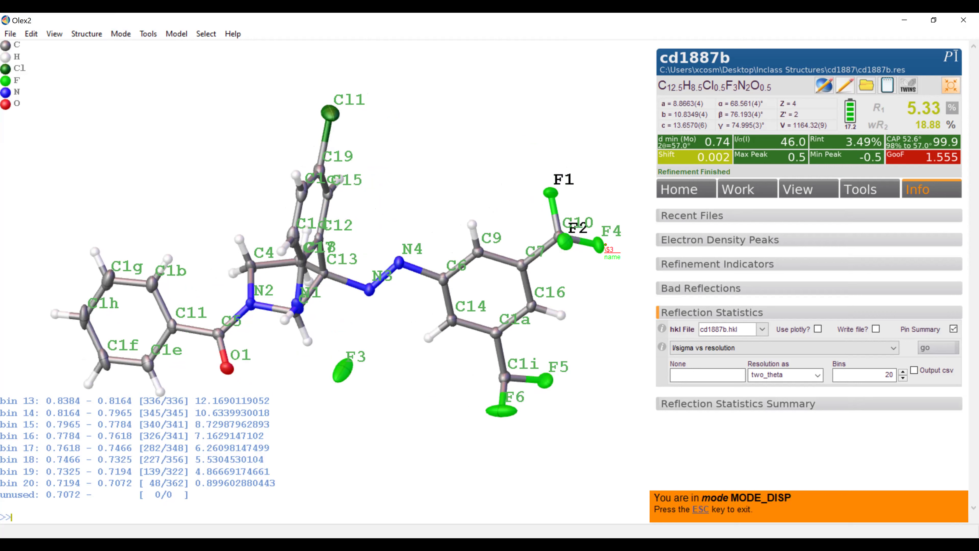
click(599, 246)
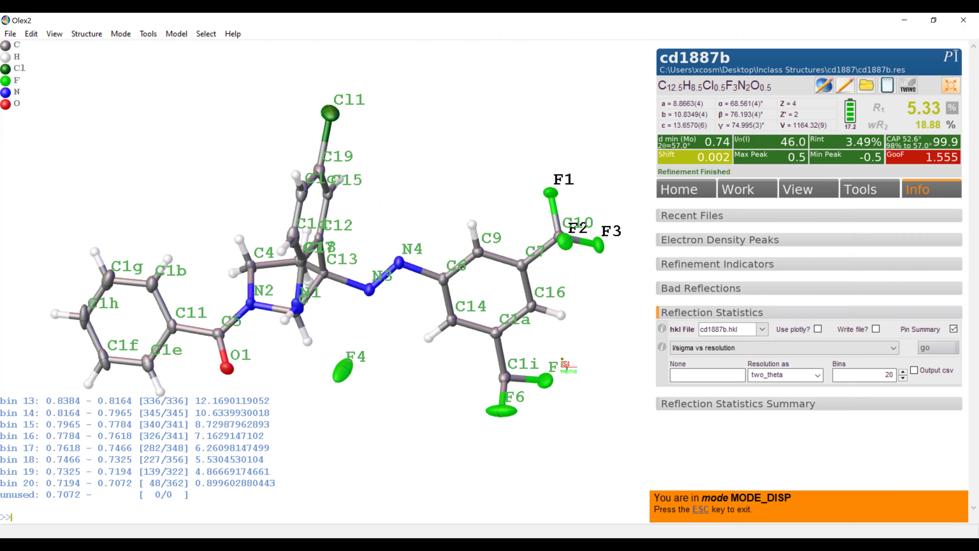
click(545, 381)
click(511, 411)
click(347, 373)
drag(236, 220, 301, 244)
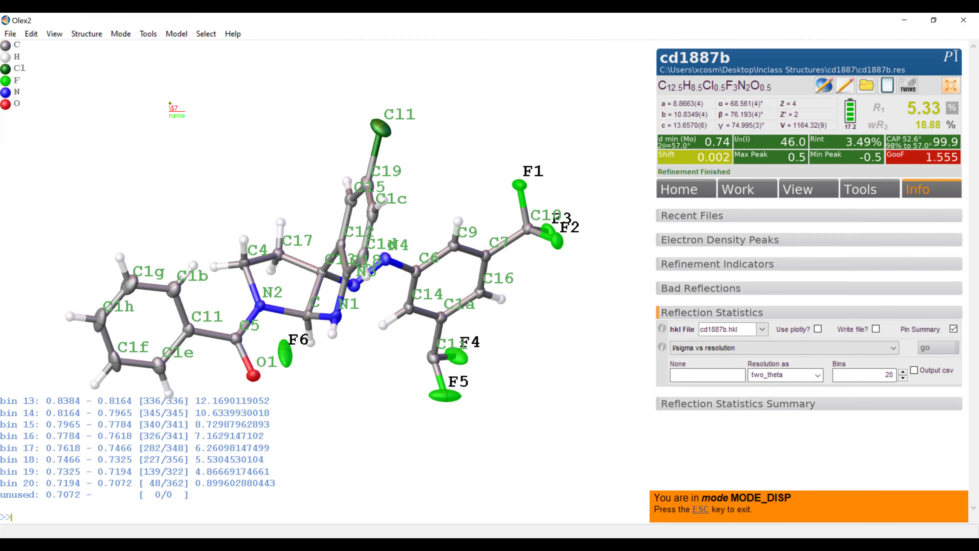
Restart sequential numbering from 1 and label the first carbons C1 through C9.
click(126, 37)
click(142, 118)
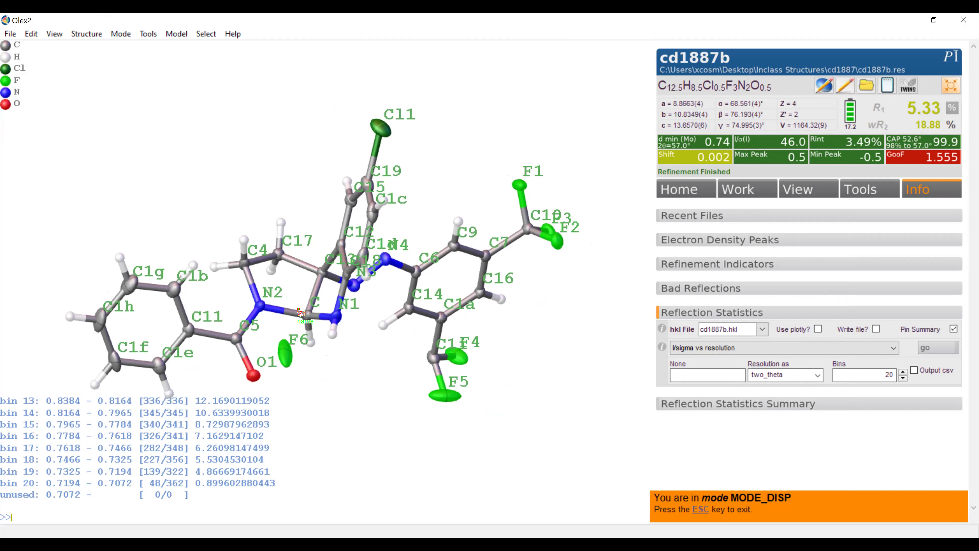
click(307, 314)
click(248, 265)
click(280, 255)
click(321, 272)
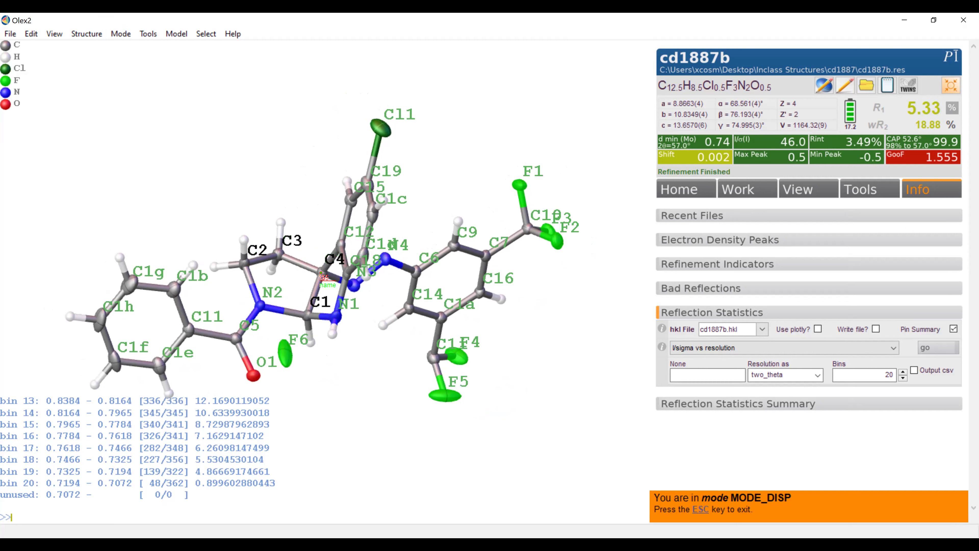
click(352, 279)
drag(335, 220, 349, 242)
click(348, 241)
click(355, 196)
click(386, 171)
click(393, 194)
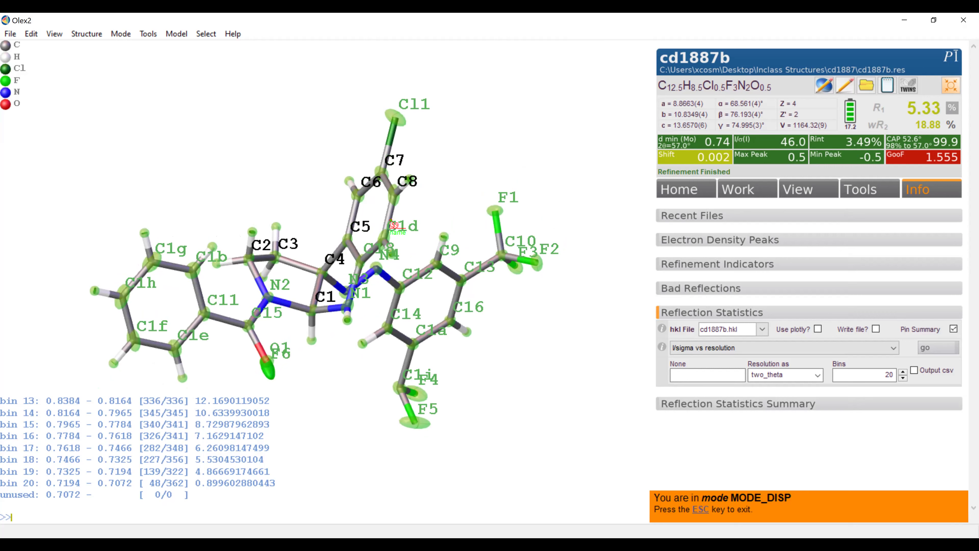
click(385, 233)
Label C10, the carbonyl carbon C11 and the benzoyl ring carbons C12–C17.
drag(332, 340, 342, 286)
click(351, 260)
drag(249, 351, 238, 349)
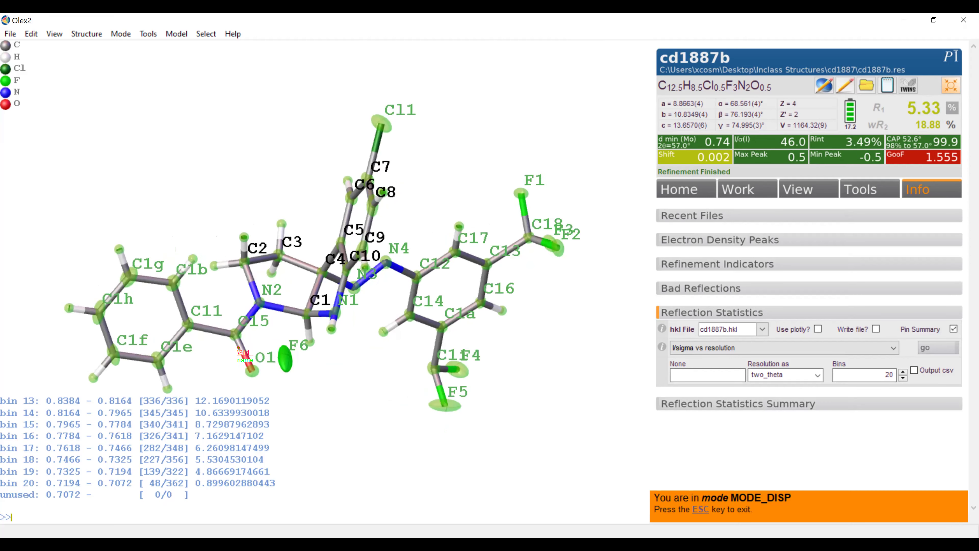
click(236, 339)
click(184, 309)
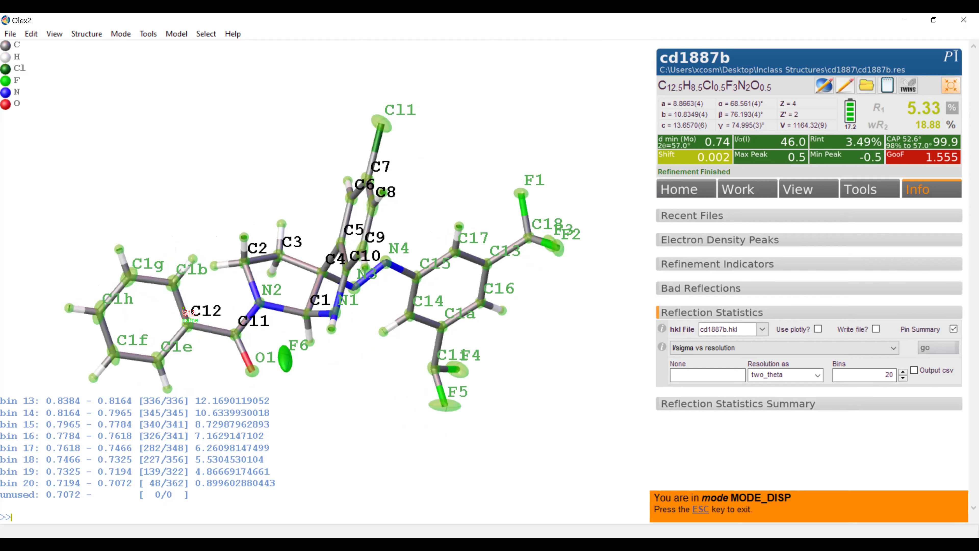
click(173, 284)
click(131, 274)
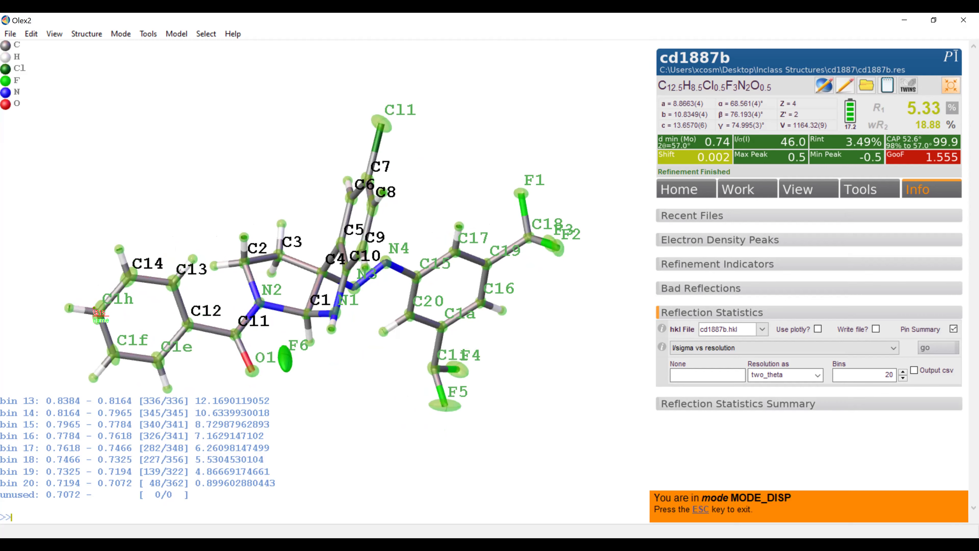
click(97, 312)
click(113, 354)
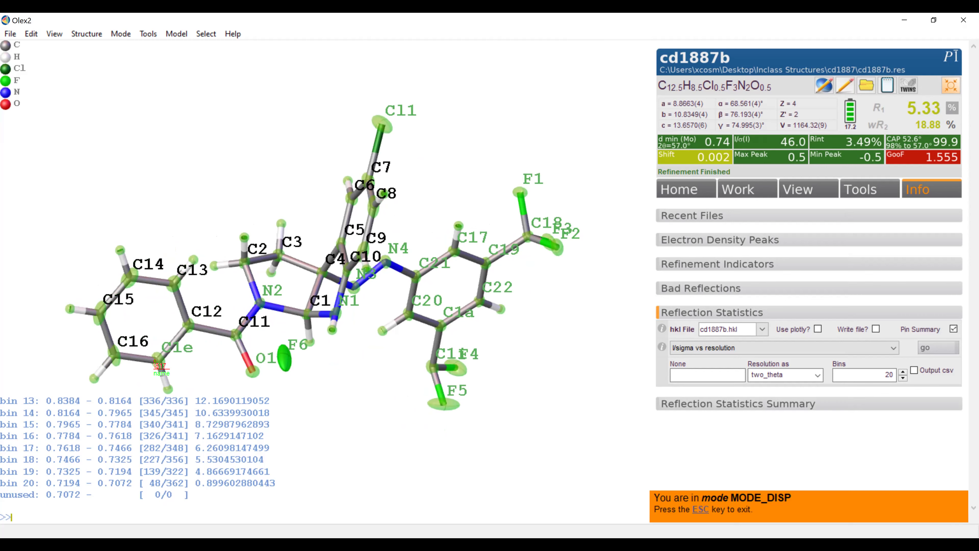
click(157, 361)
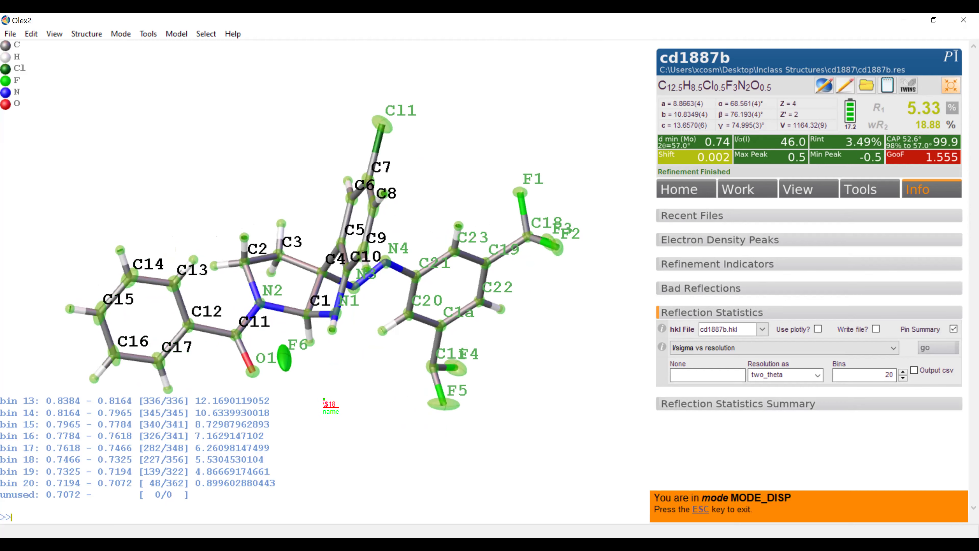
Label the aryl ring carbons C18–C23 and the CF3 carbon C25, then exit naming mode.
drag(327, 401, 286, 374)
click(445, 311)
click(446, 344)
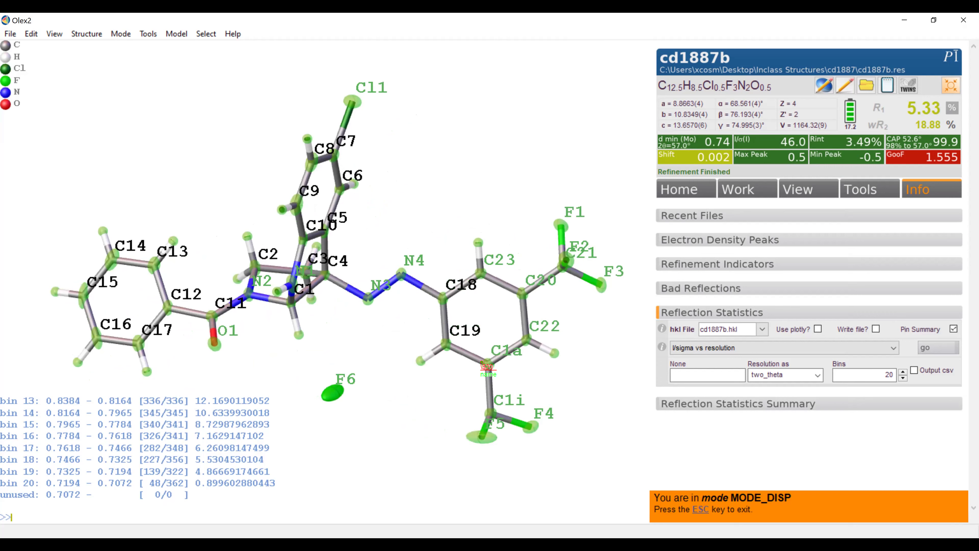
click(488, 364)
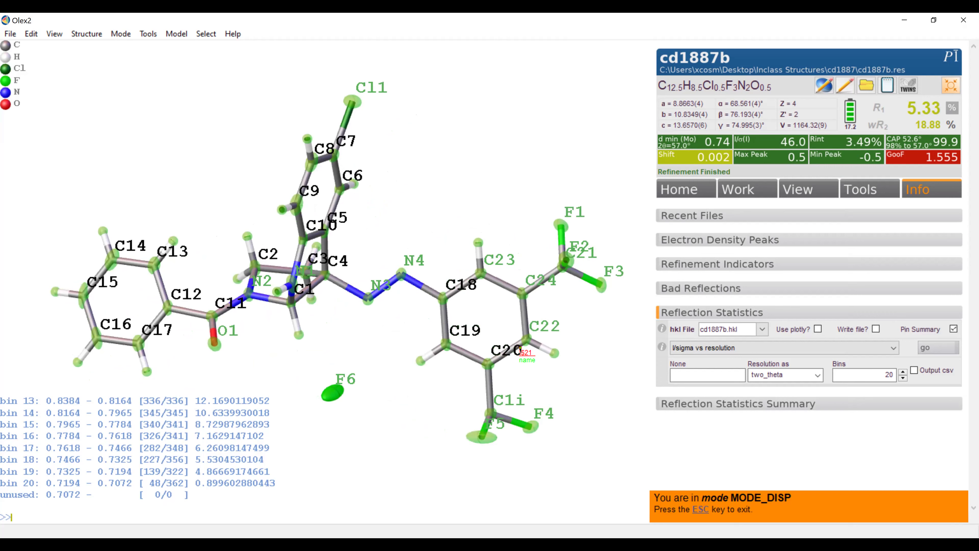
click(527, 340)
click(523, 294)
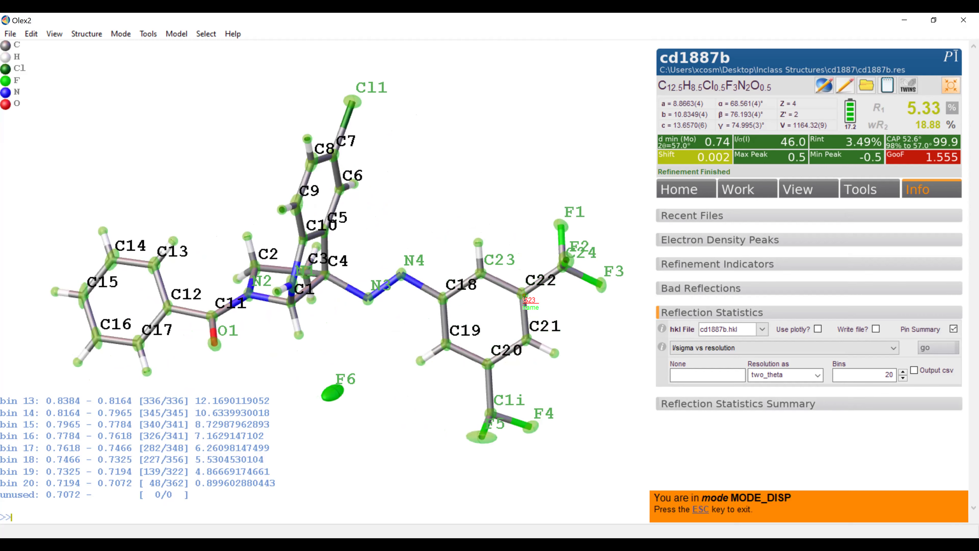
click(481, 275)
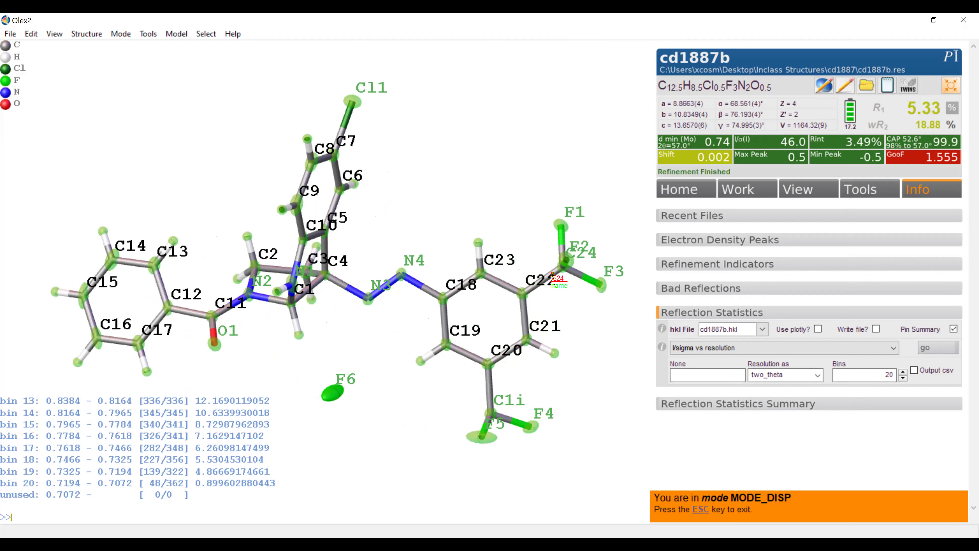
drag(560, 273, 557, 268)
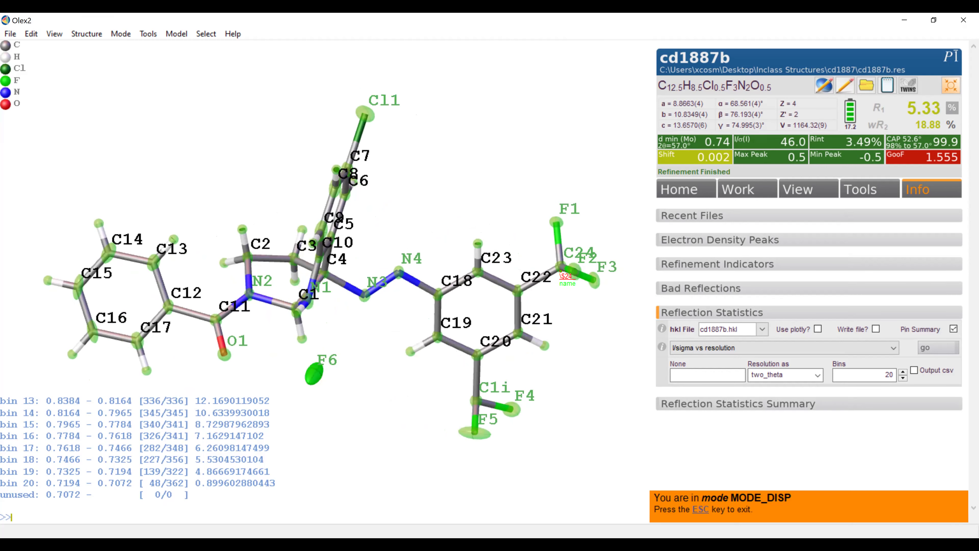
click(477, 400)
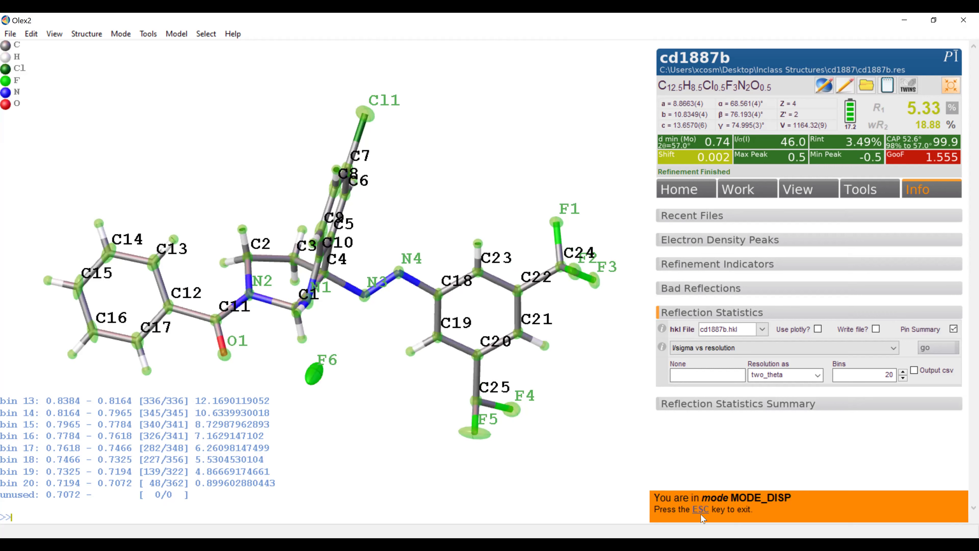
click(692, 503)
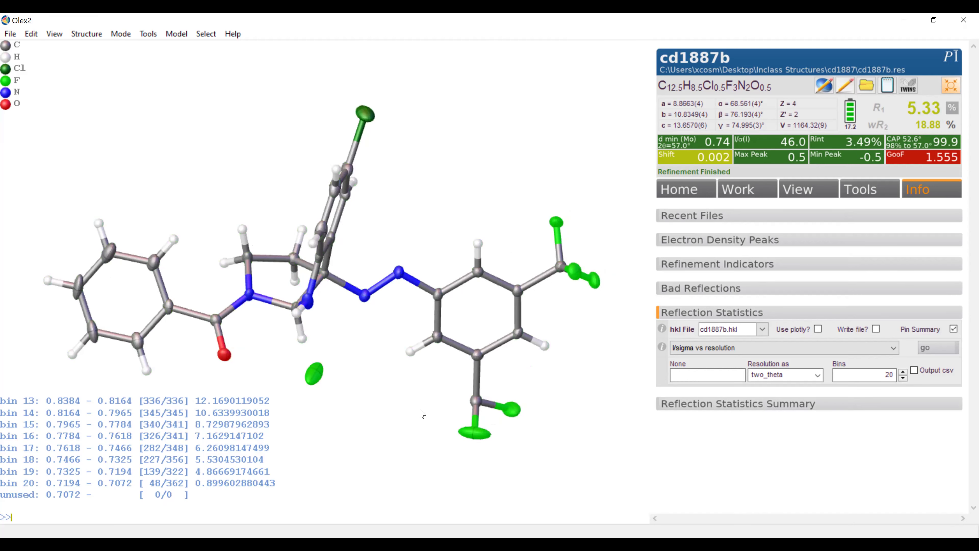
Refine the renumbered model, reaching R1 5.33%, wR2 18.88% with 336 parameters.
drag(397, 344, 392, 330)
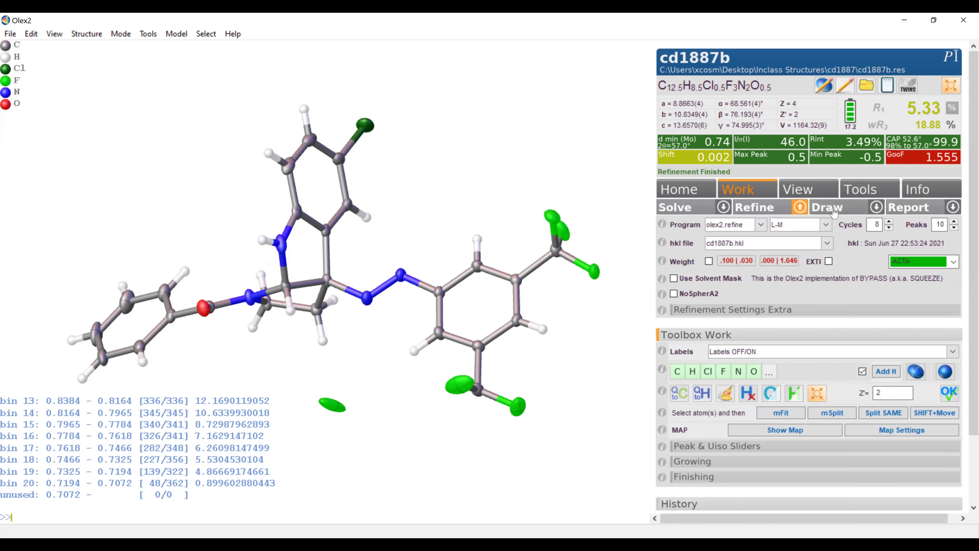
click(758, 211)
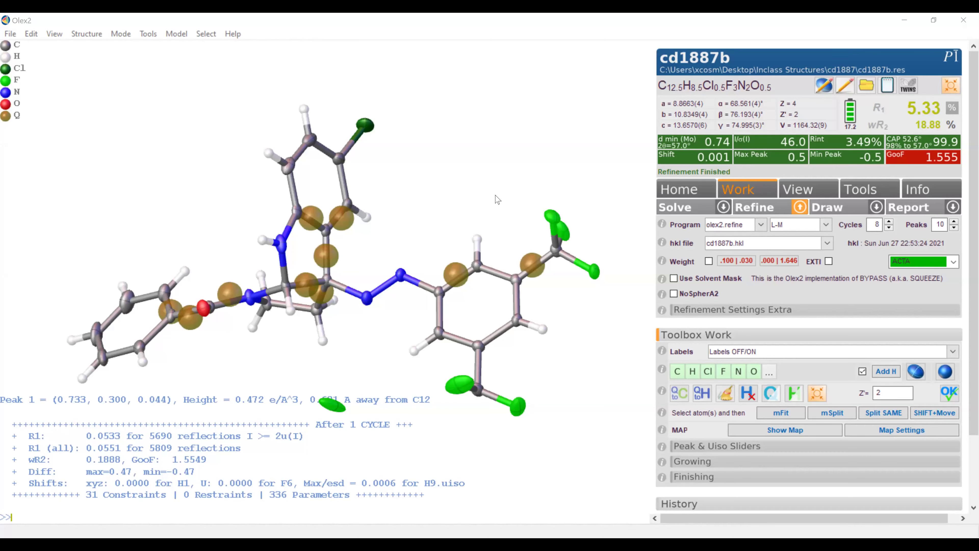
drag(492, 221, 503, 250)
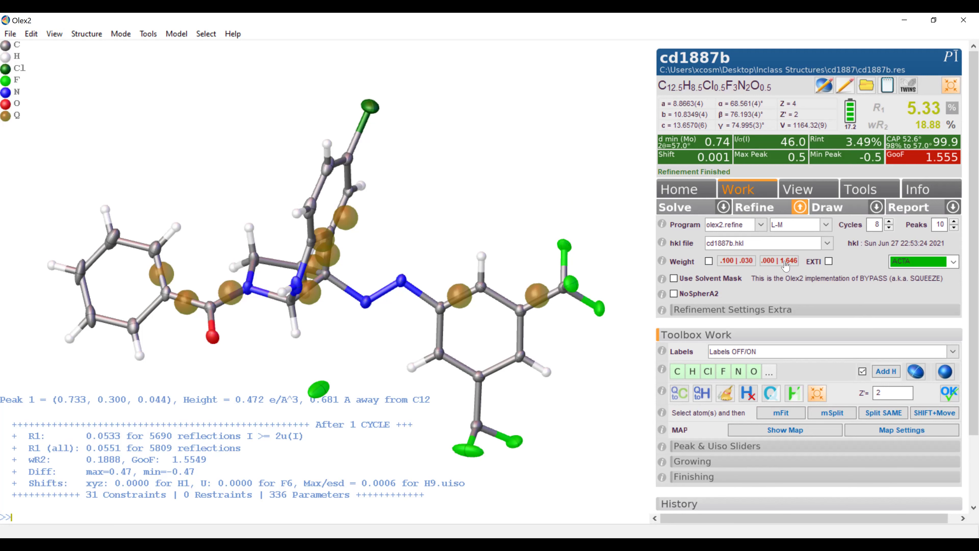
Enable the weighting scheme, refine, apply the suggested weights and refine to R1 5.09%, wR2 9.54%.
click(709, 267)
click(751, 215)
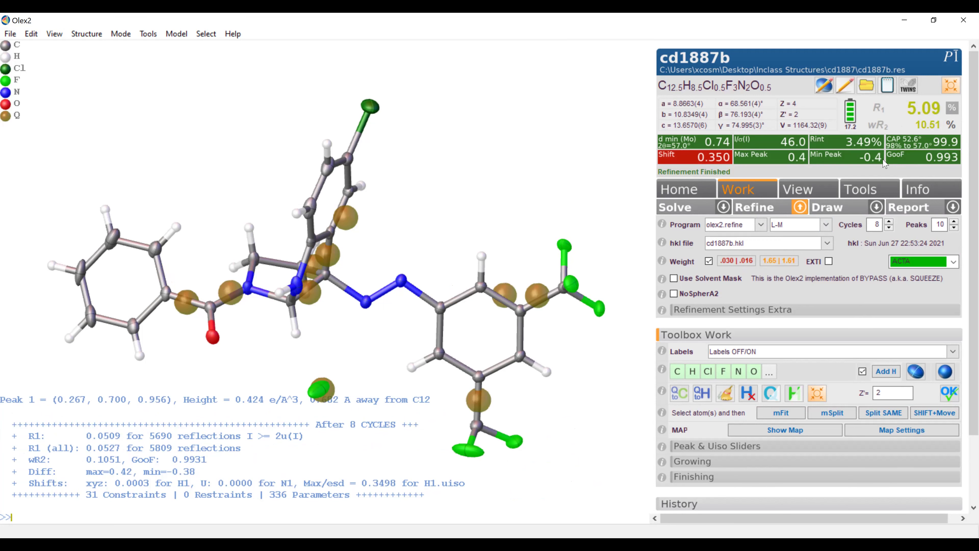
click(744, 262)
click(763, 210)
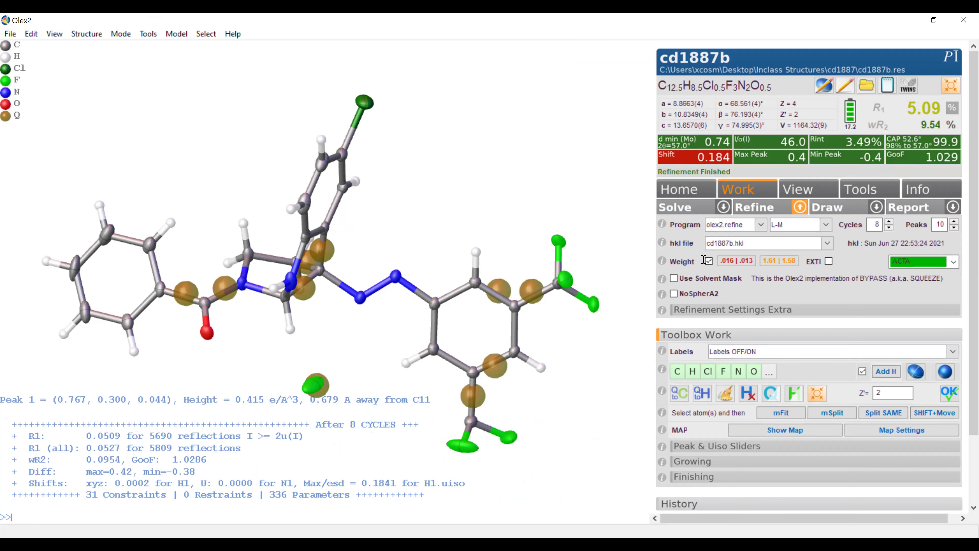
Refine three more times to converge at wR2 9.38%, GooF 1.041, shift 0.007, then view Info.
click(775, 209)
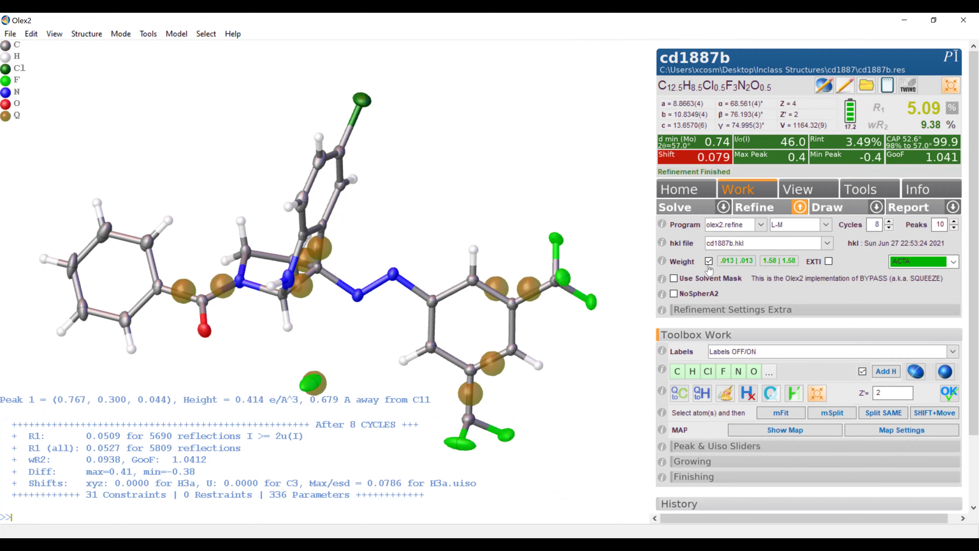
click(768, 208)
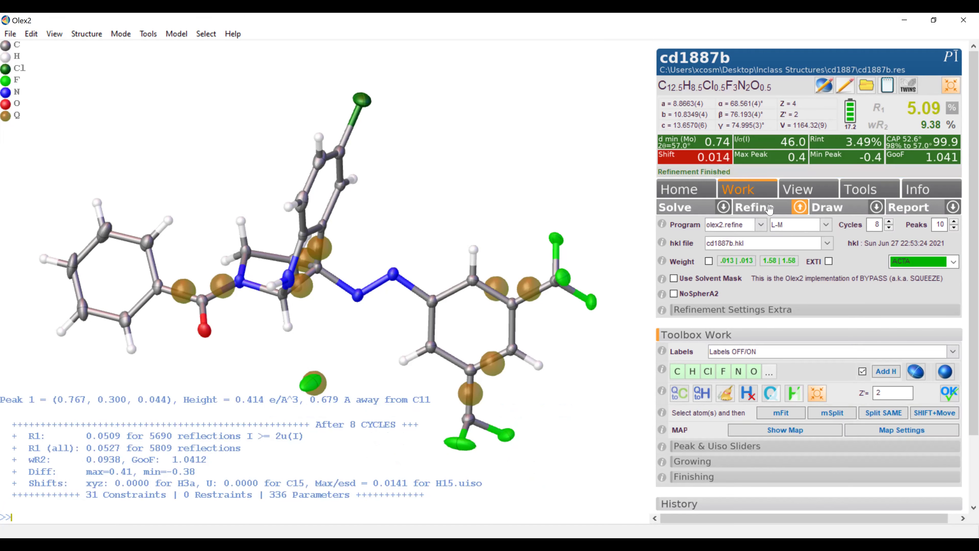
click(768, 209)
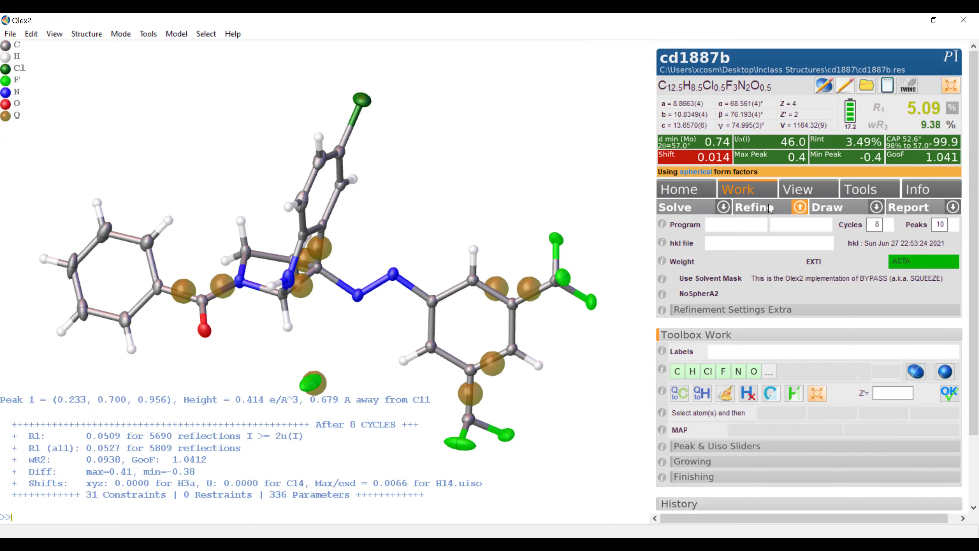
click(922, 196)
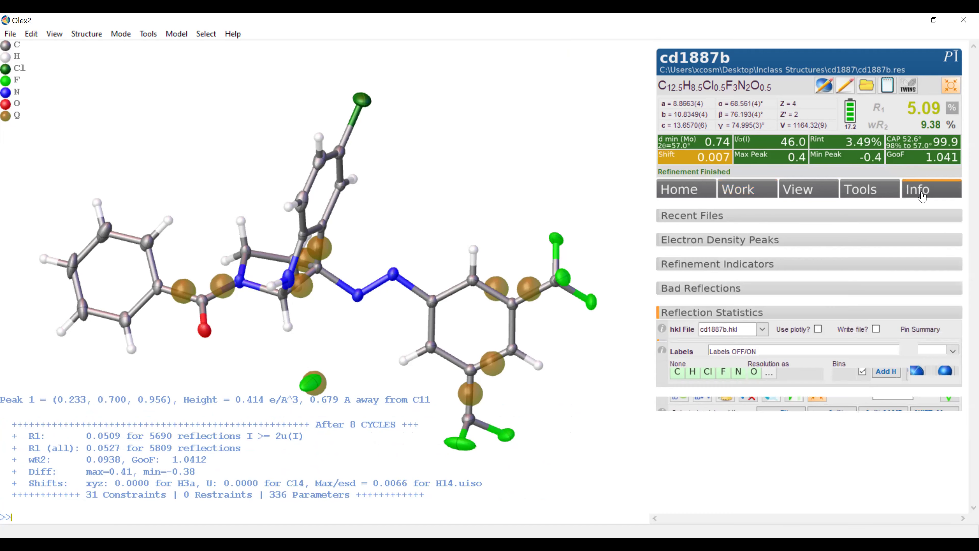
Review the Bad Reflections table (largest Error/esd 3.63), then return to the Work tab.
click(743, 295)
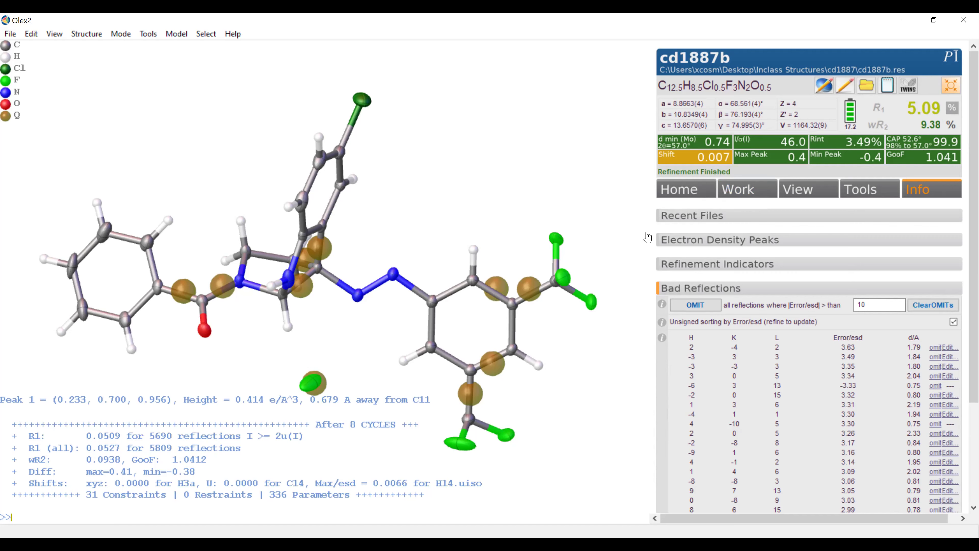
click(724, 191)
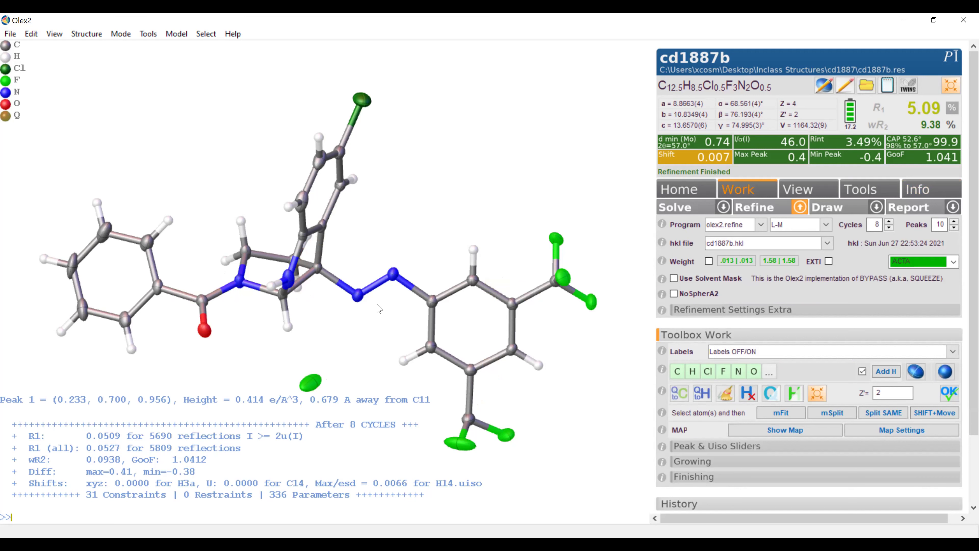
Open Report and accept all CIF conflict values from cd1887b.cif_od.
click(953, 208)
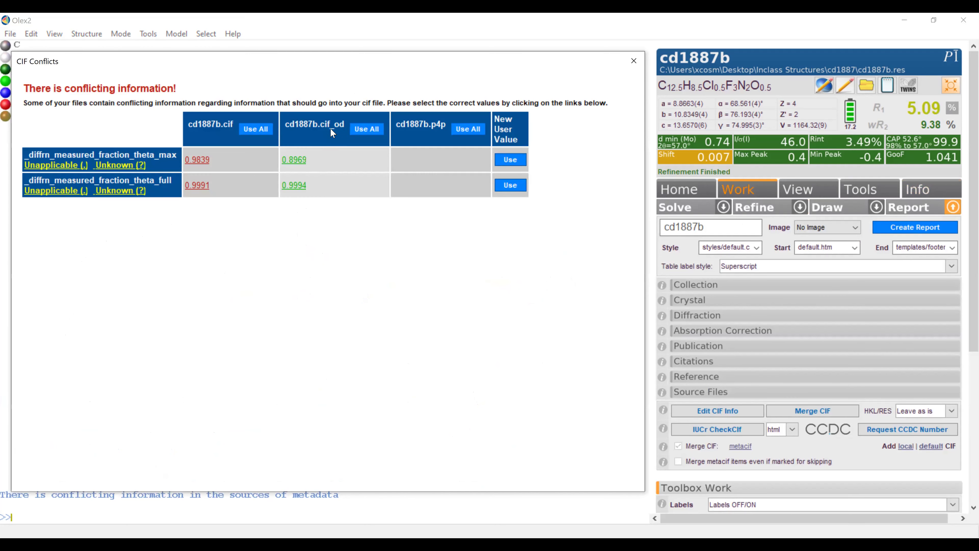
click(366, 129)
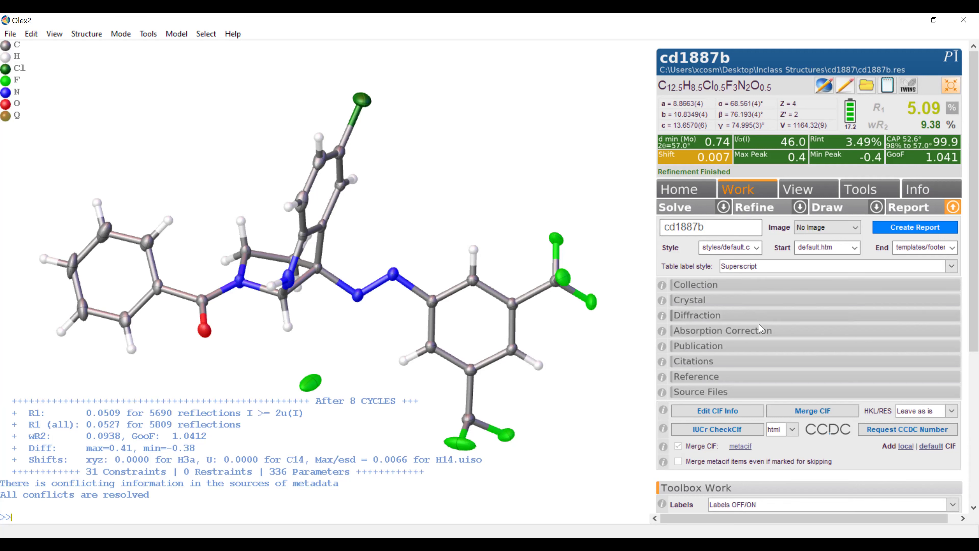
In the Crystal section, set colour terms to clear, '.', colourless and mounting to 'nylon loop'.
click(717, 306)
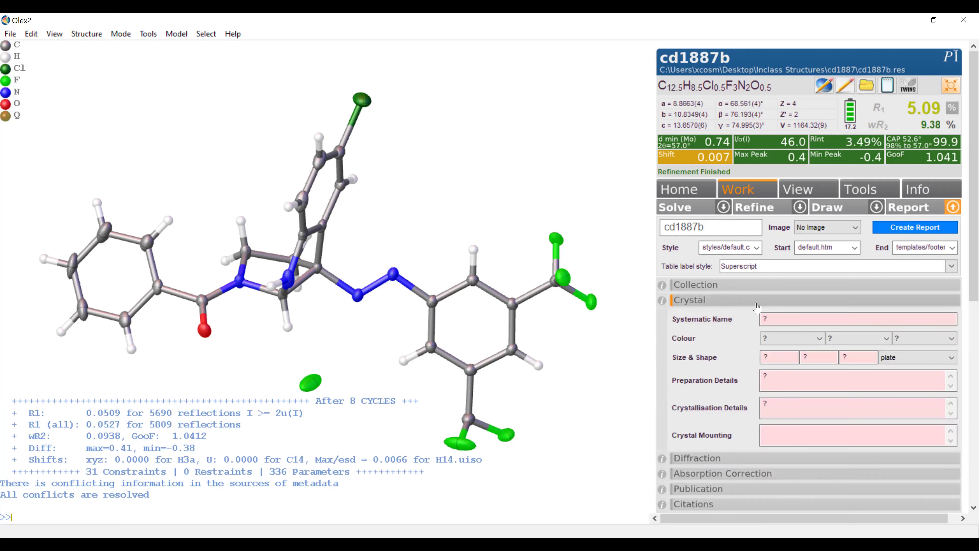
click(781, 342)
click(798, 387)
click(859, 338)
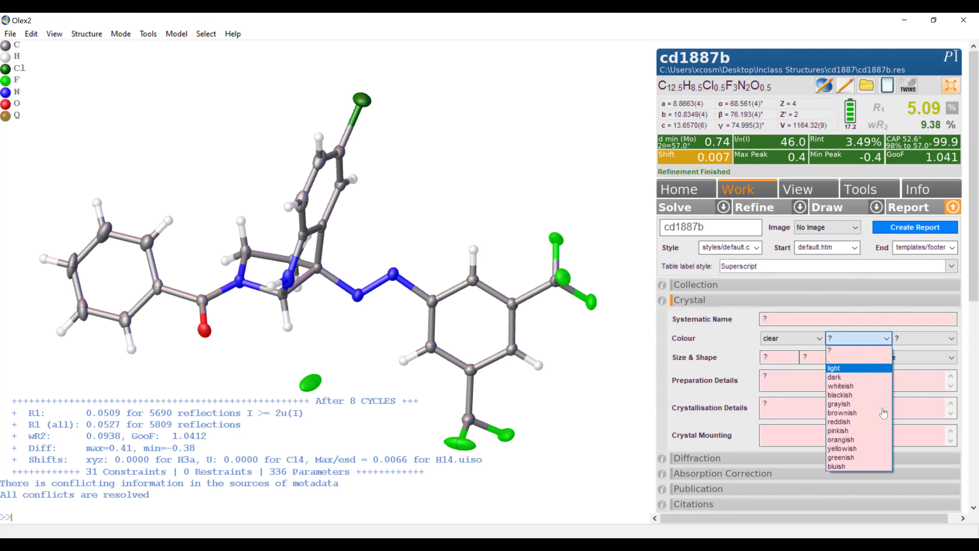
click(863, 359)
click(907, 343)
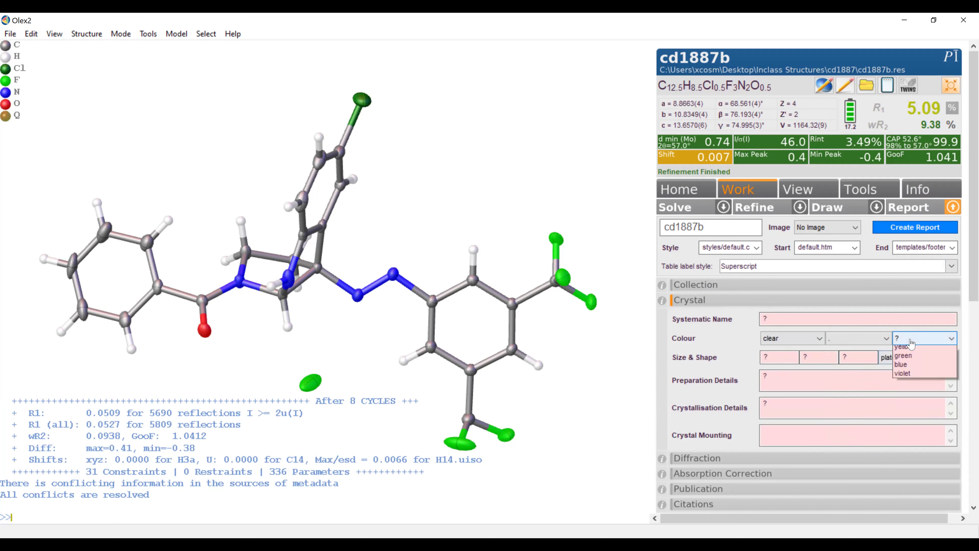
click(922, 363)
click(812, 439)
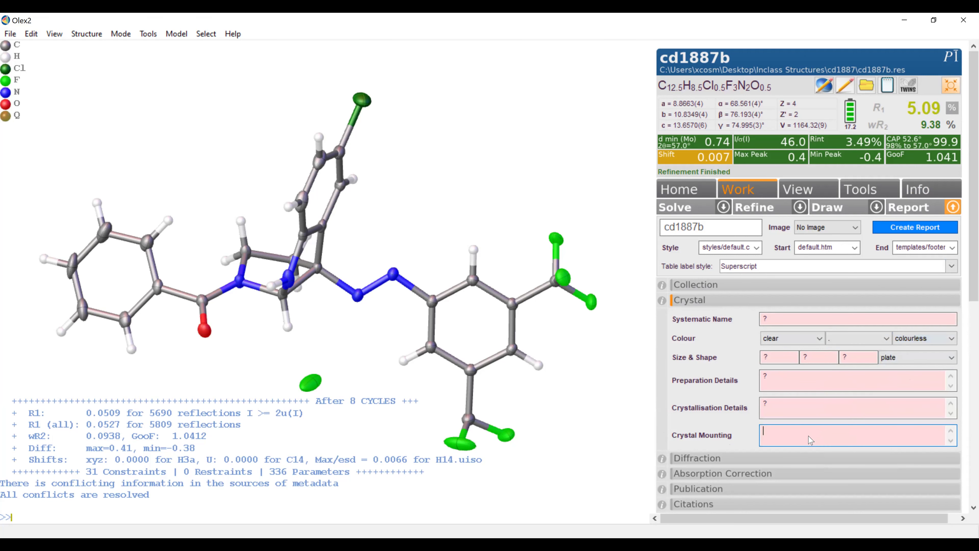
text(nylon loop)
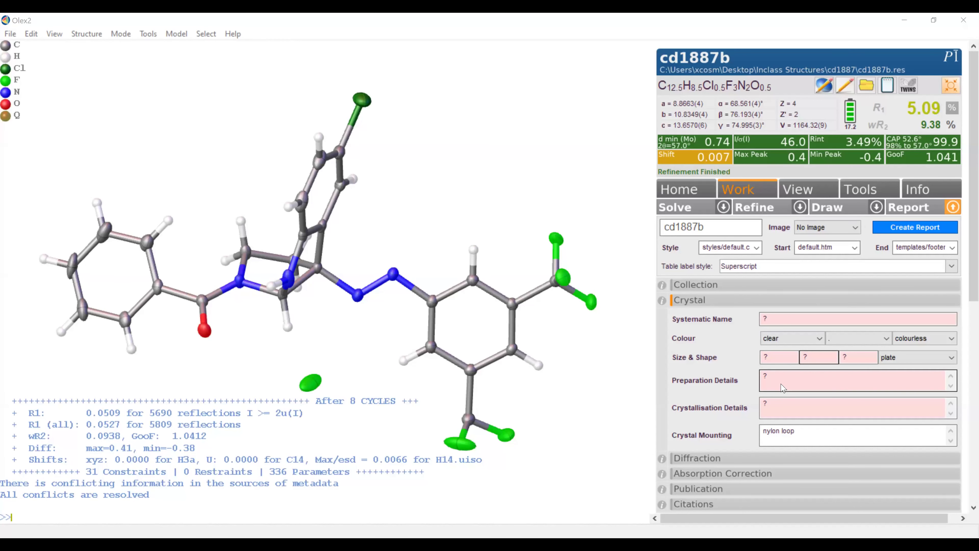
Enter the crystal size as 0.4 × 0.23 × 0.1.
click(776, 364)
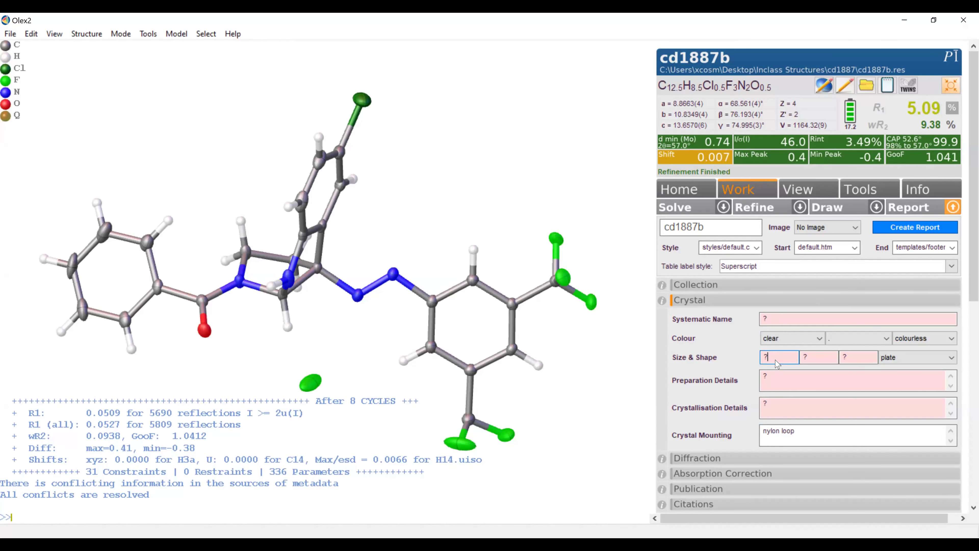
double_click(776, 363)
text(0.4)
key(Return)
text(0.23)
double_click(812, 357)
text(0.23)
key(Return)
text(0.1)
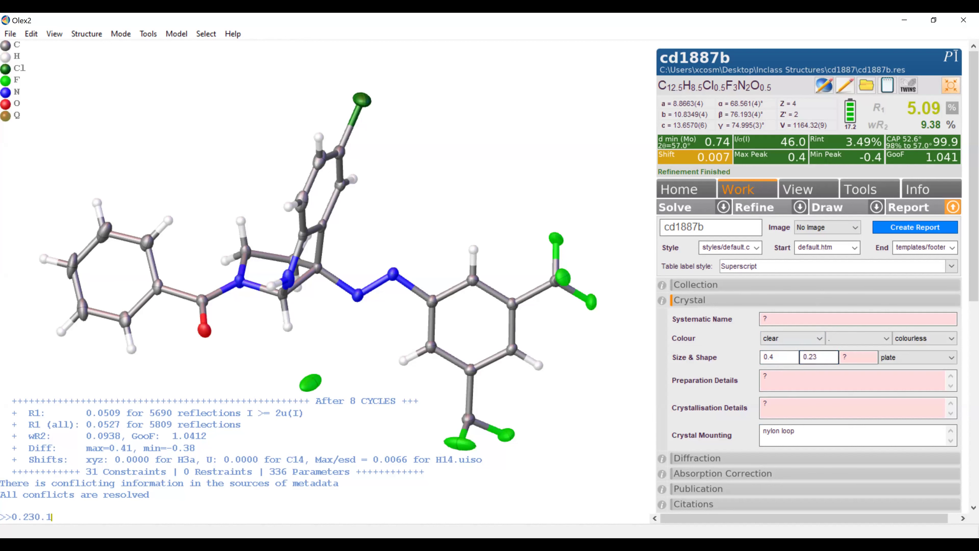
double_click(859, 358)
text(0.1)
key(Return)
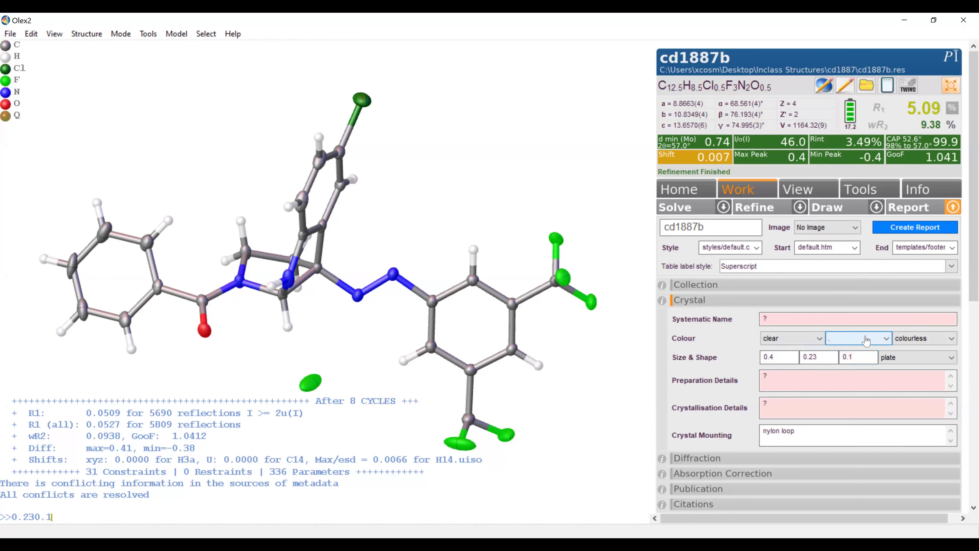
Change the crystal colour to clear dark yellow.
click(867, 340)
click(851, 383)
click(917, 340)
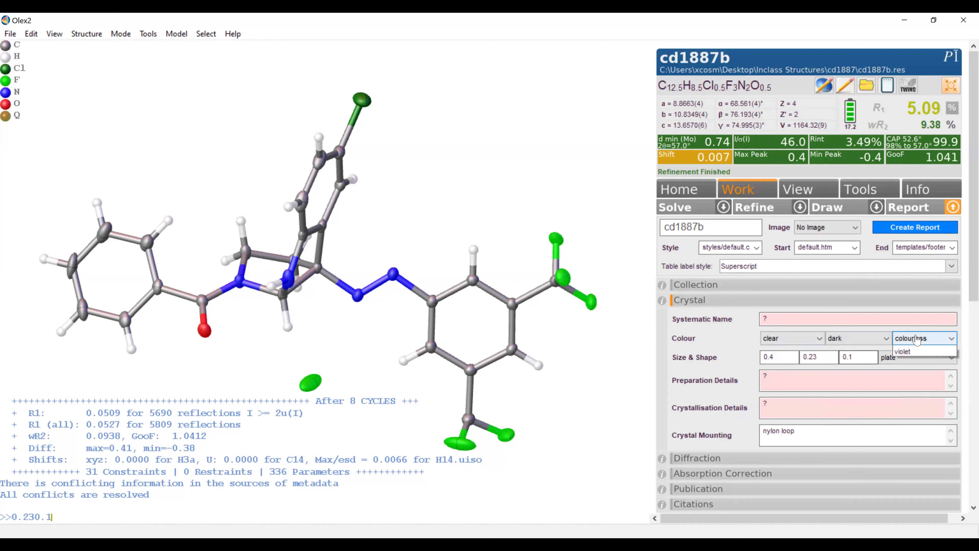
click(914, 430)
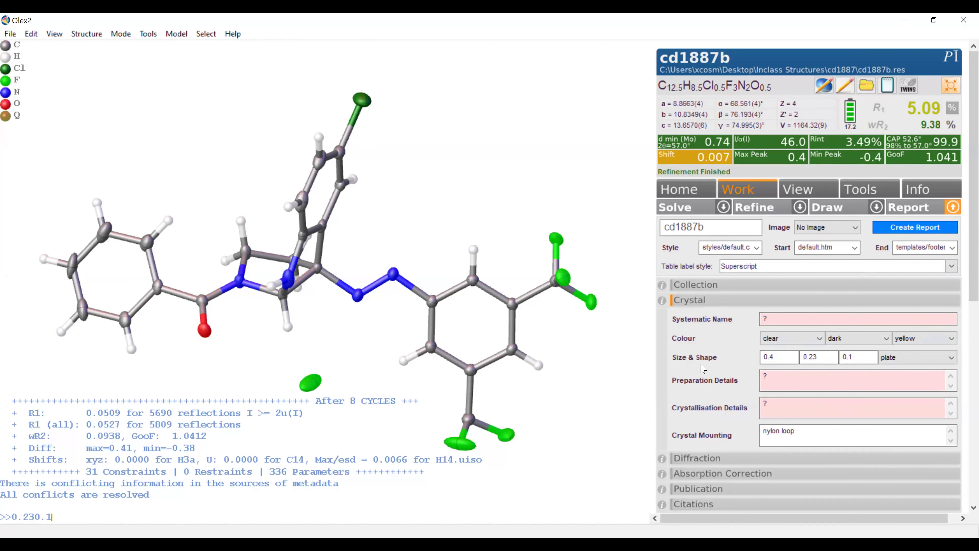
scroll(751, 417, down, 3)
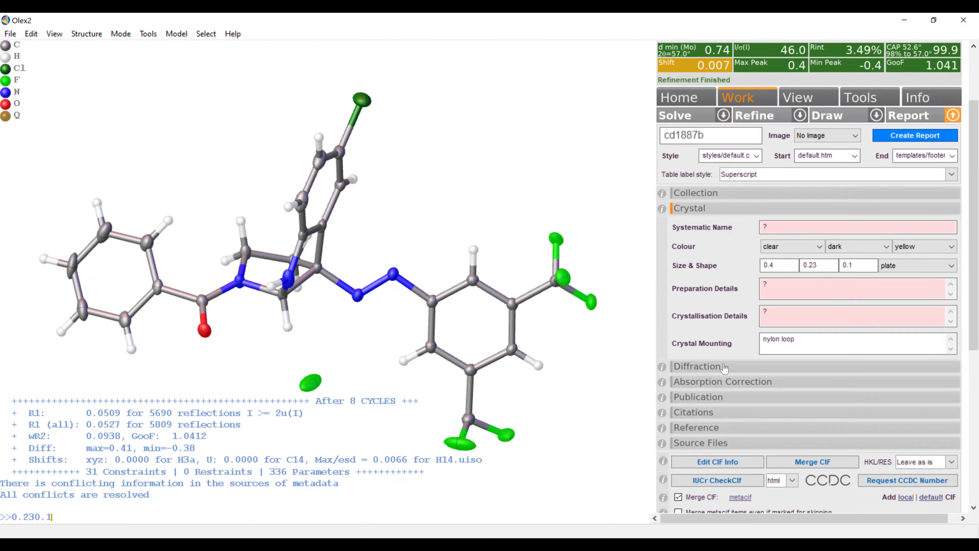
Set diffraction and cell measurement temperatures to 98(2) K, then expand Absorption Correction.
click(724, 367)
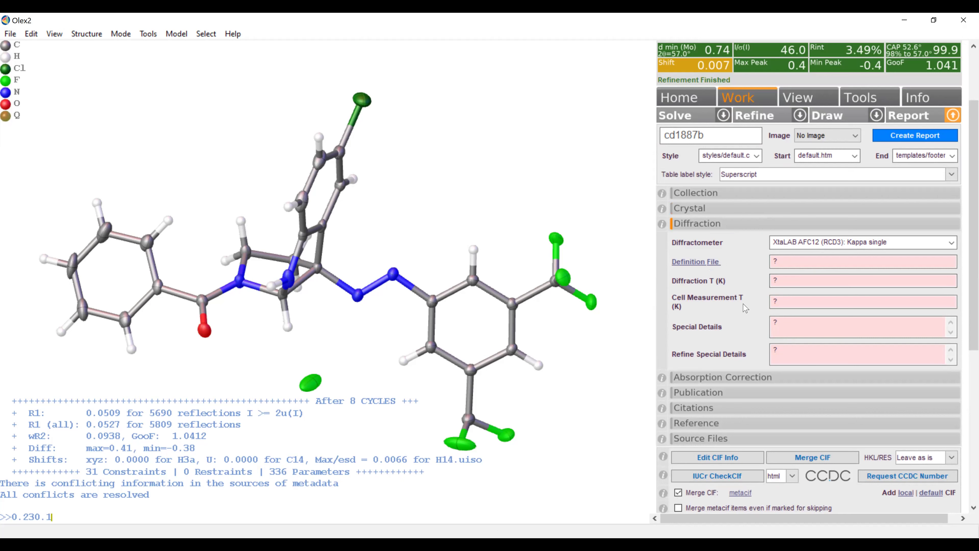
click(783, 285)
text(98(2))
key(Tab)
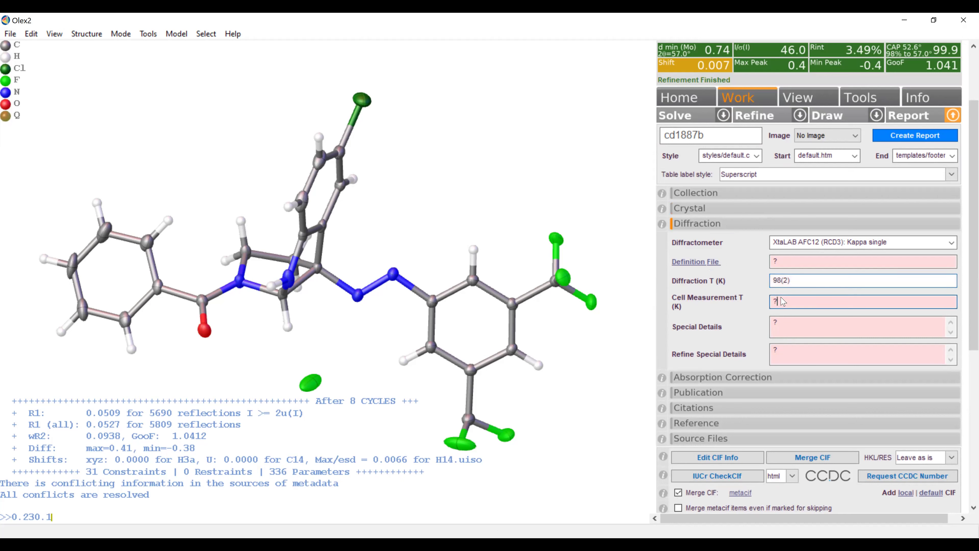
text(98(2))
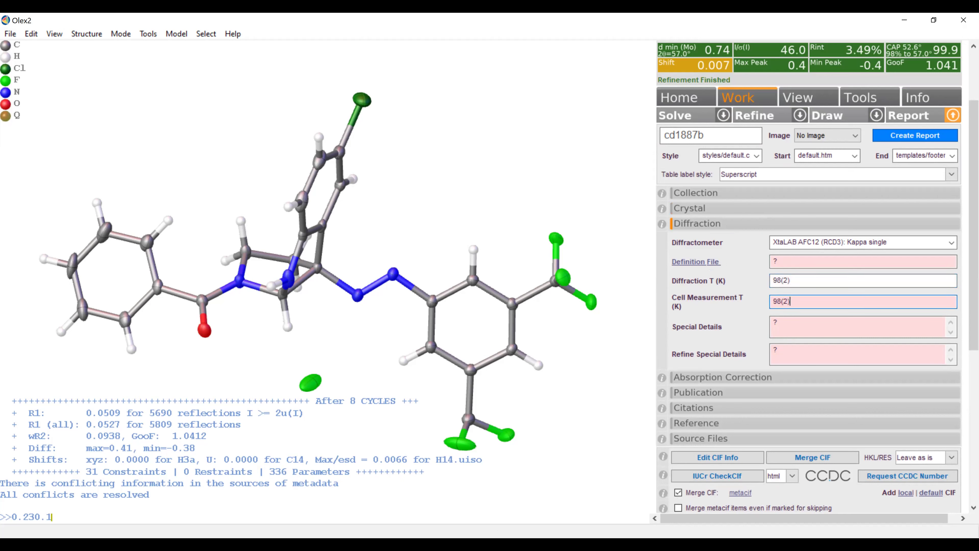
key(Return)
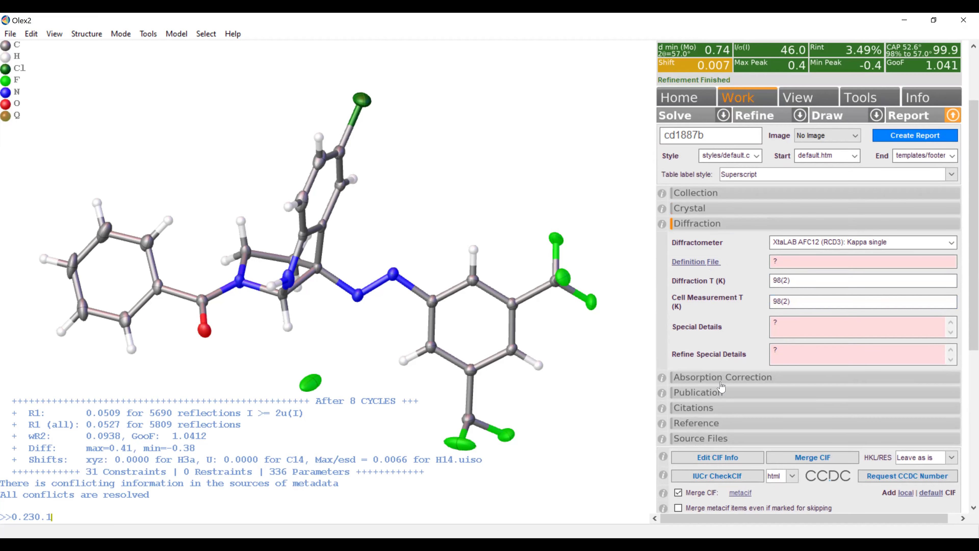
click(721, 383)
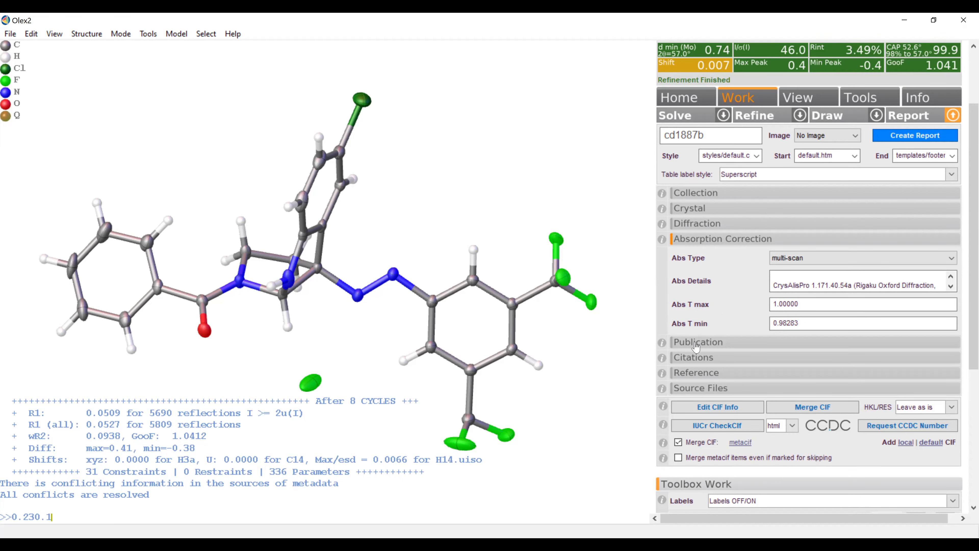
Collapse the Diffraction metadata and expand the Crystal metadata fields at the top of the Report panel.
click(698, 227)
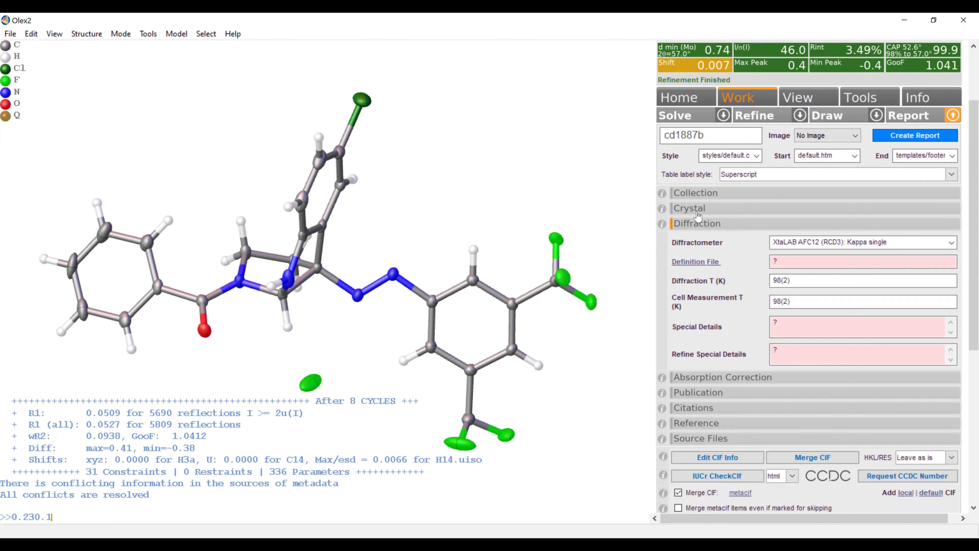
click(698, 218)
click(698, 210)
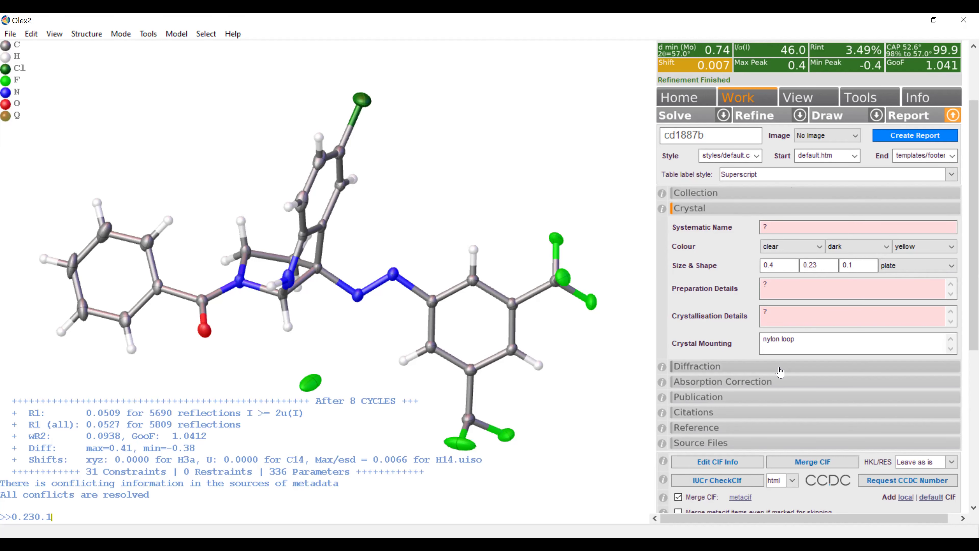
scroll(709, 344, down, 3)
scroll(696, 349, up, 4)
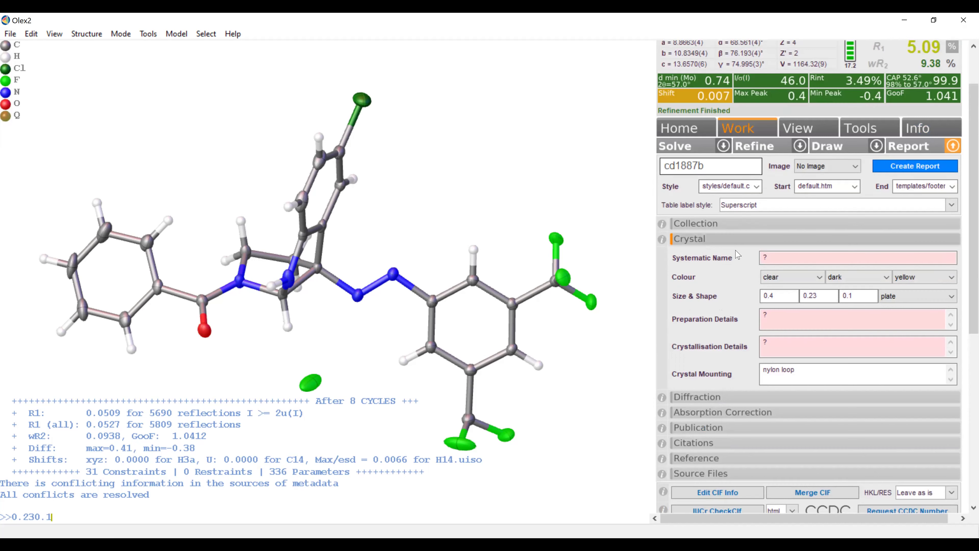
scroll(709, 378, down, 3)
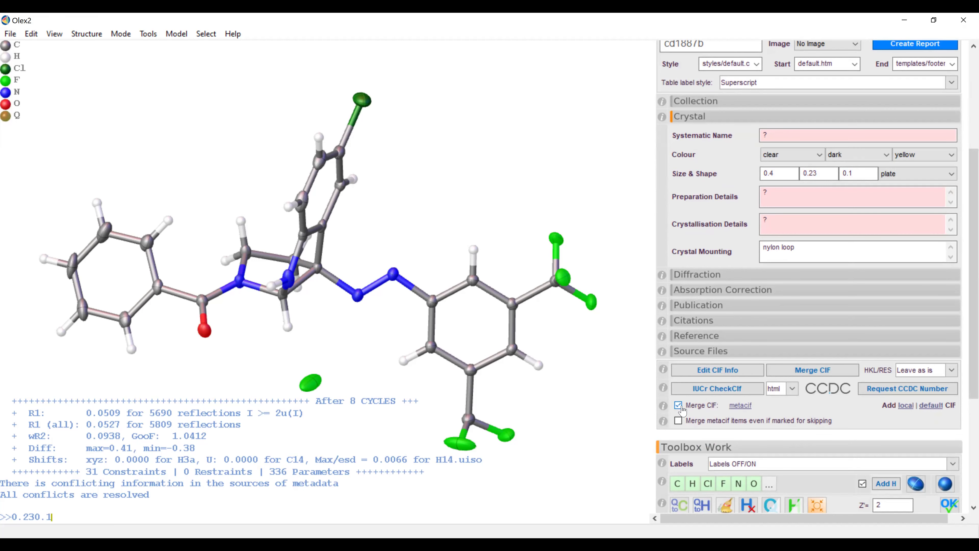
scroll(784, 189, up, 3)
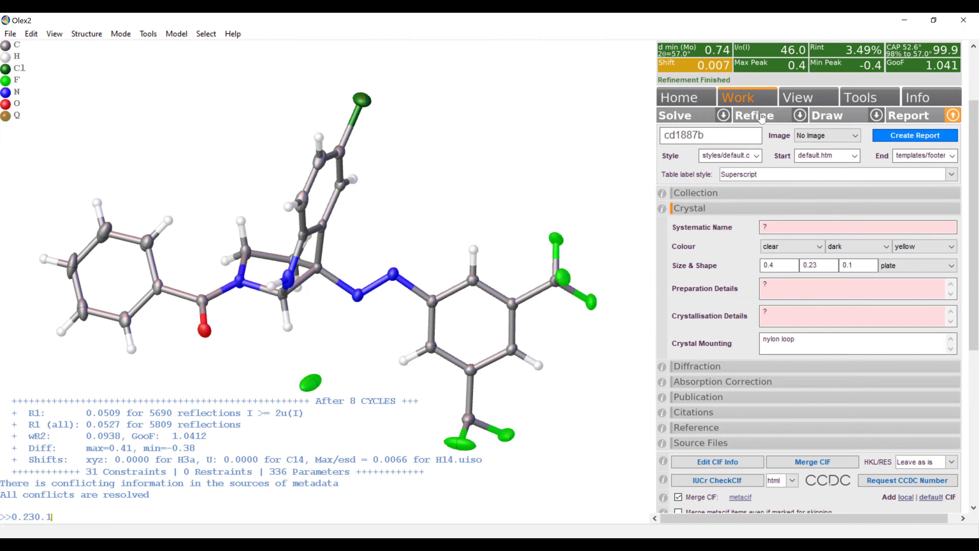
Re-refine the structure to R1 5.09%, wR2 9.38%, GooF 1.040 and hide the residual Q peaks.
click(762, 118)
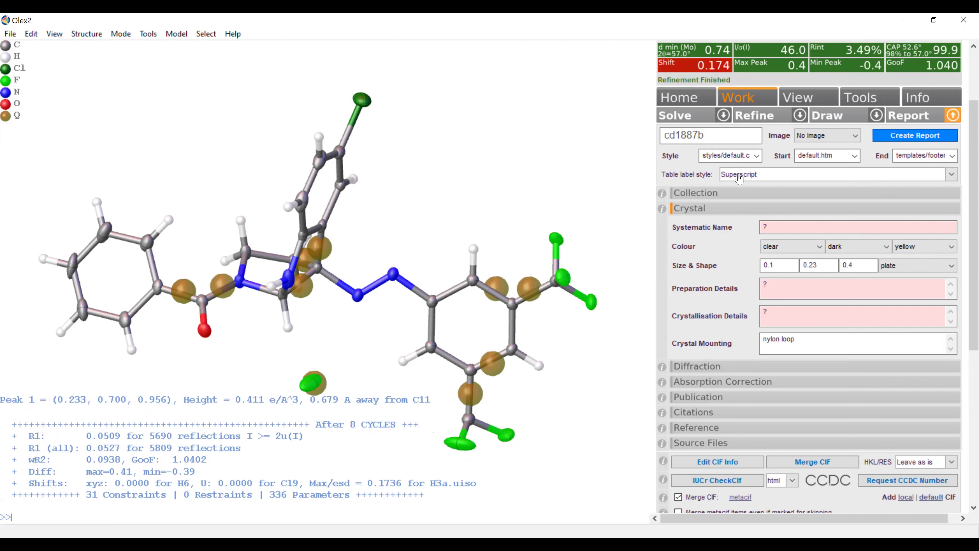
scroll(696, 216, down, 1)
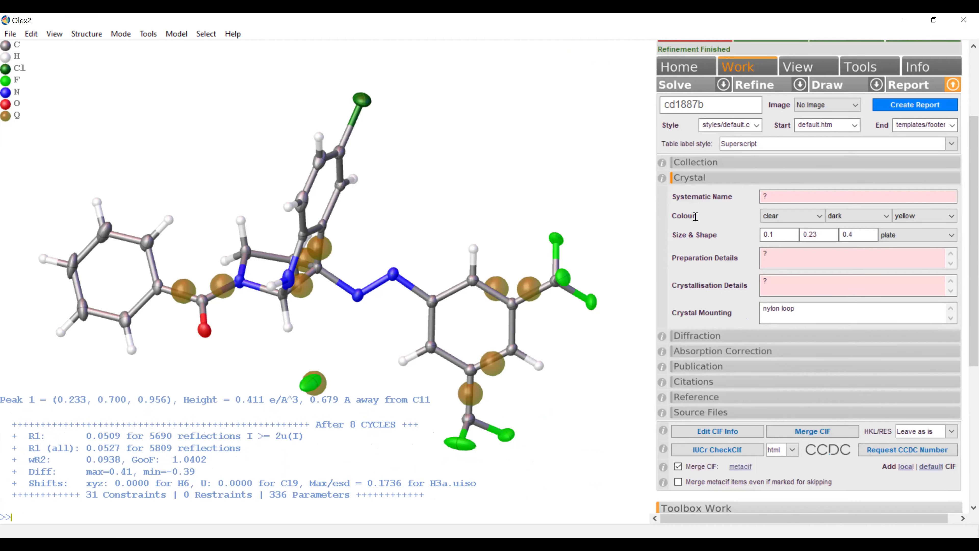
scroll(696, 219, down, 1)
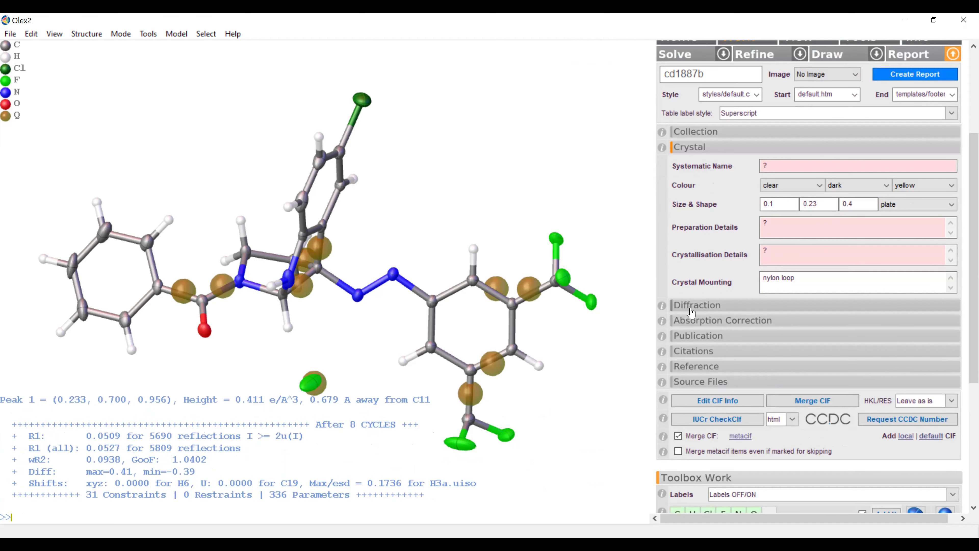
ctrl+scroll(487, 294, down, 5)
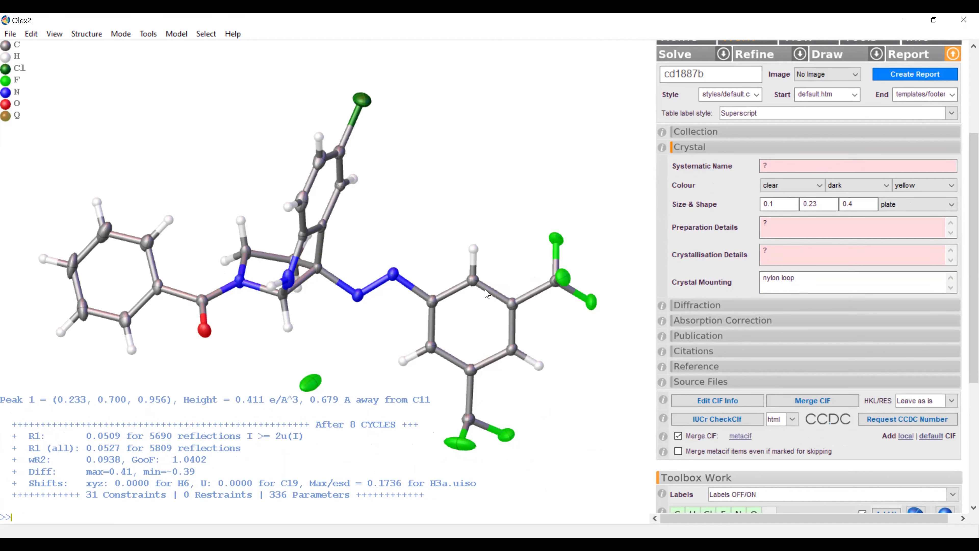
scroll(690, 282, up, 5)
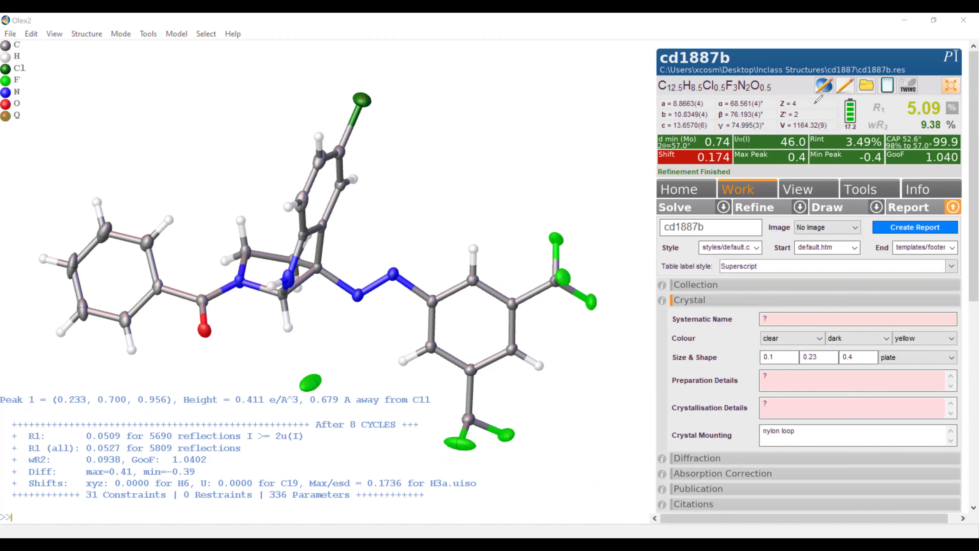
In Edit Instructions, change the Z value on the ZERR line from 4 to 2.
drag(815, 103, 801, 104)
drag(808, 99, 807, 108)
drag(818, 115, 801, 118)
key(e)
click(31, 34)
click(54, 63)
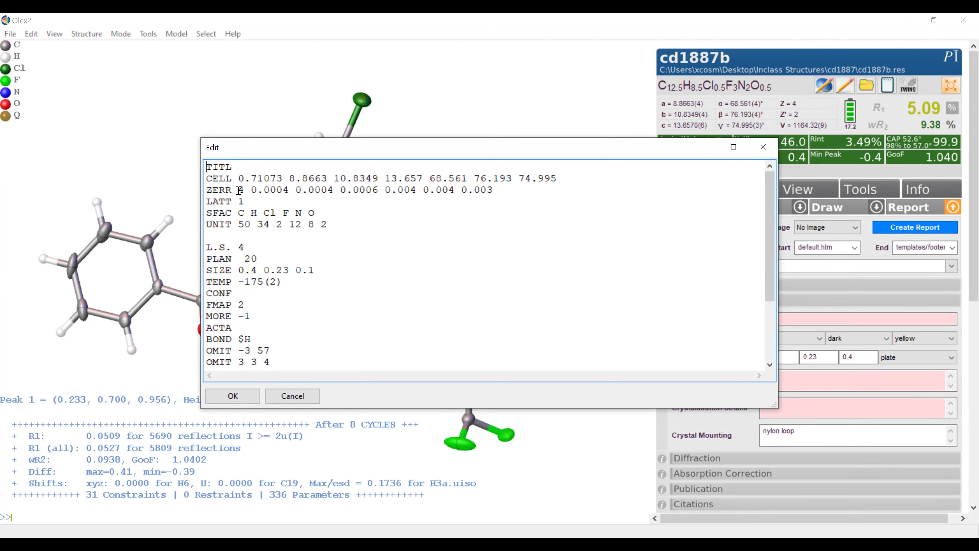
drag(238, 190, 245, 190)
text(2)
click(244, 399)
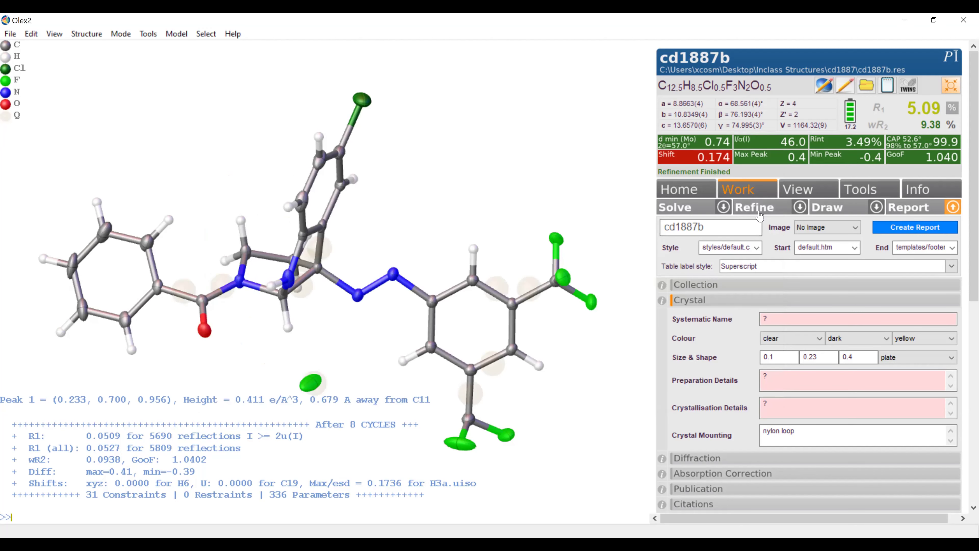
Refine twice with Z = 2 until the shift drops to 0.001.
click(758, 212)
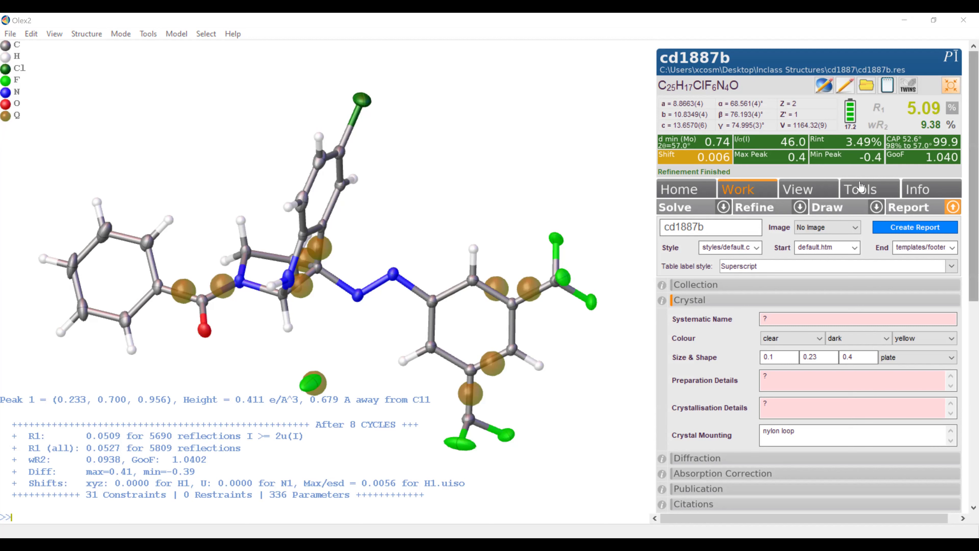
click(762, 213)
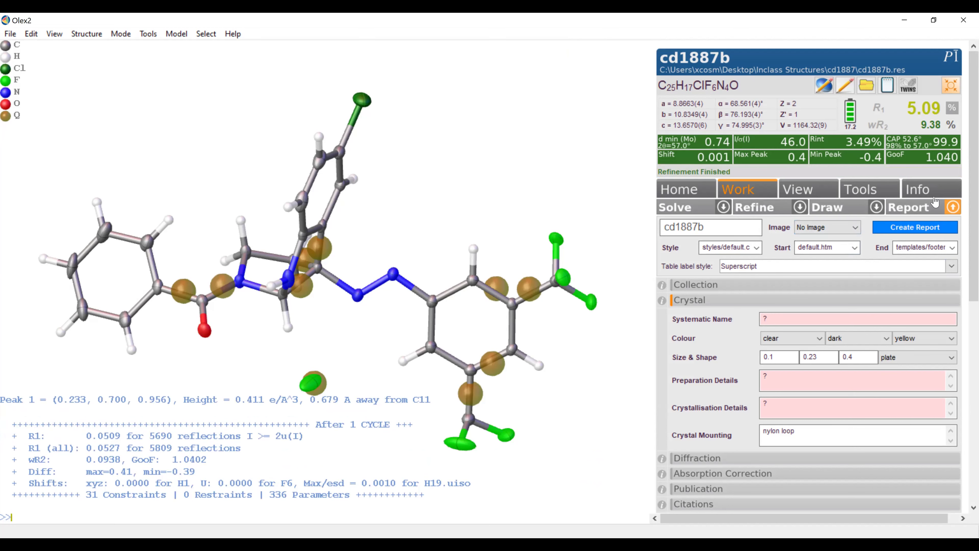
Hide the Q peaks and submit the structure for an IUCr CheckCIF report.
scroll(701, 344, down, 3)
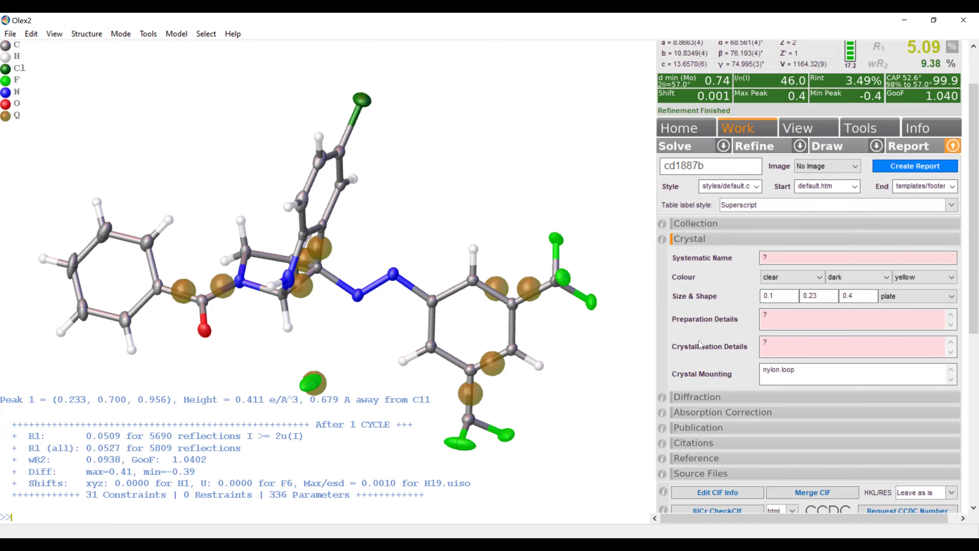
scroll(700, 344, down, 3)
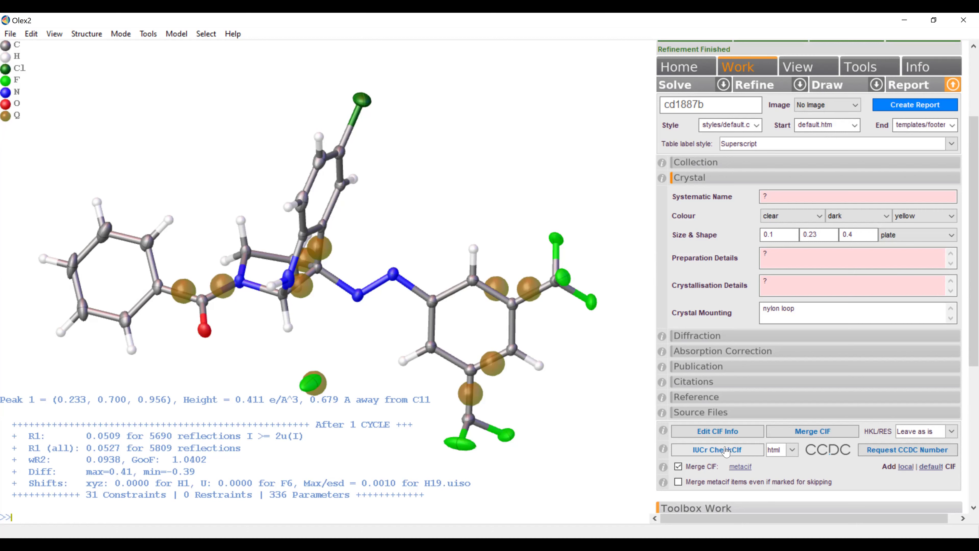
scroll(529, 442, down, 5)
scroll(544, 443, down, 2)
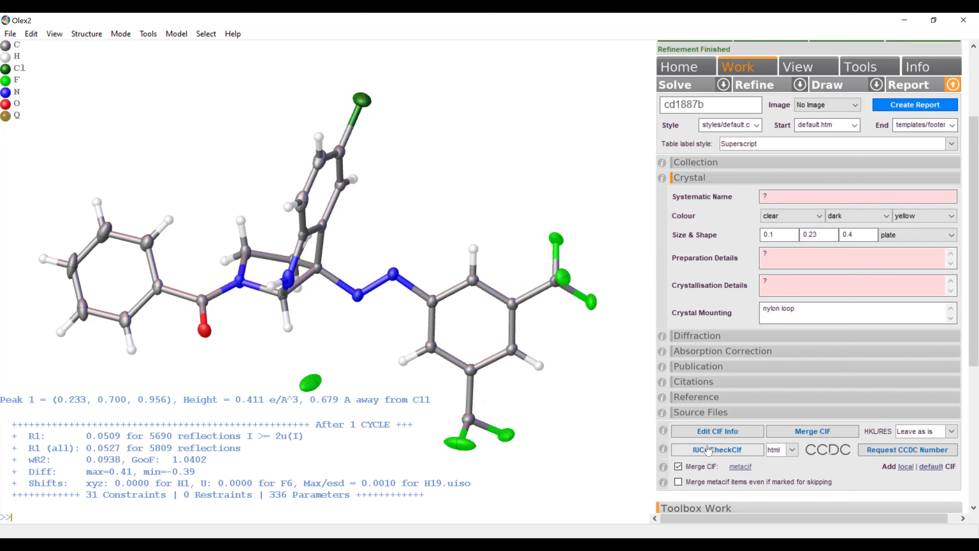
click(708, 449)
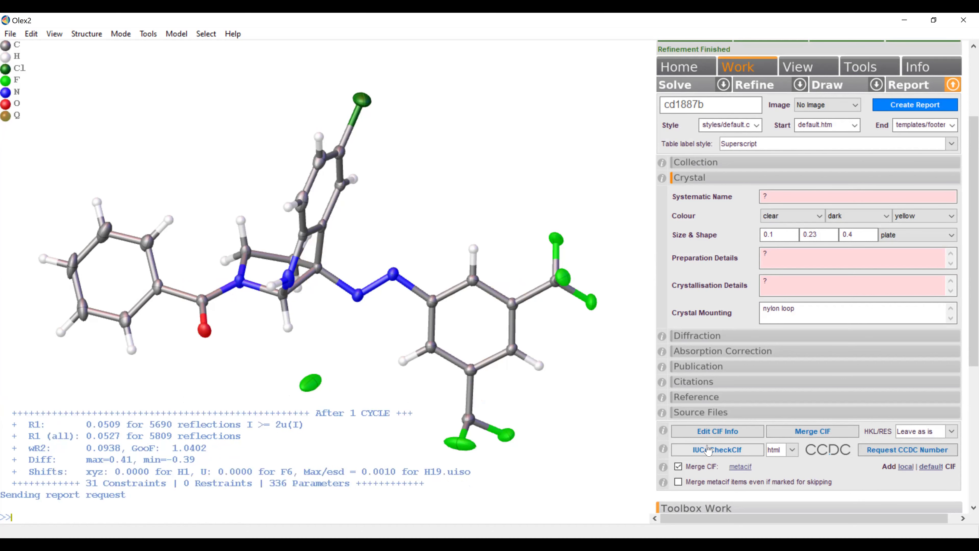
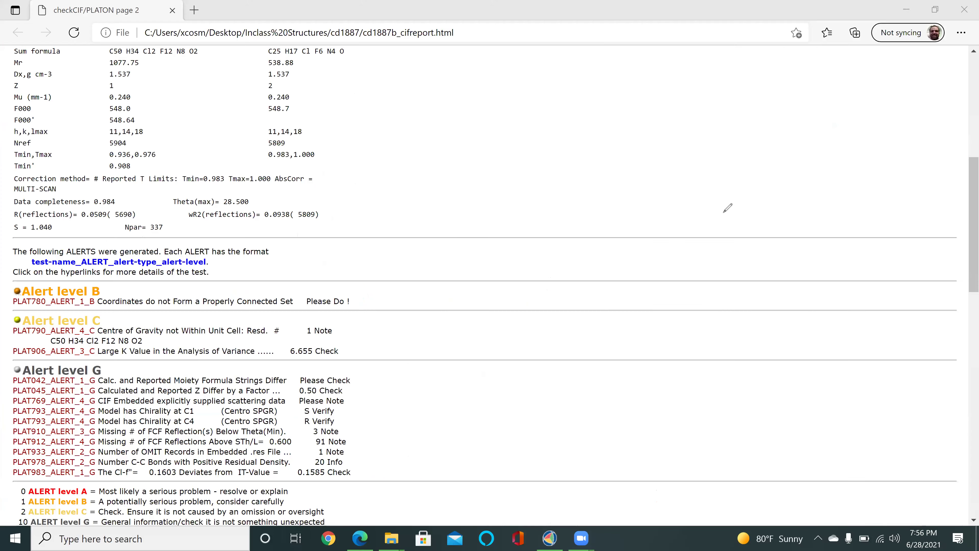
Ink-mark the Alert level B connectivity line and the reported Z value, then clear the marks.
drag(140, 282, 111, 289)
scroll(326, 226, up, 5)
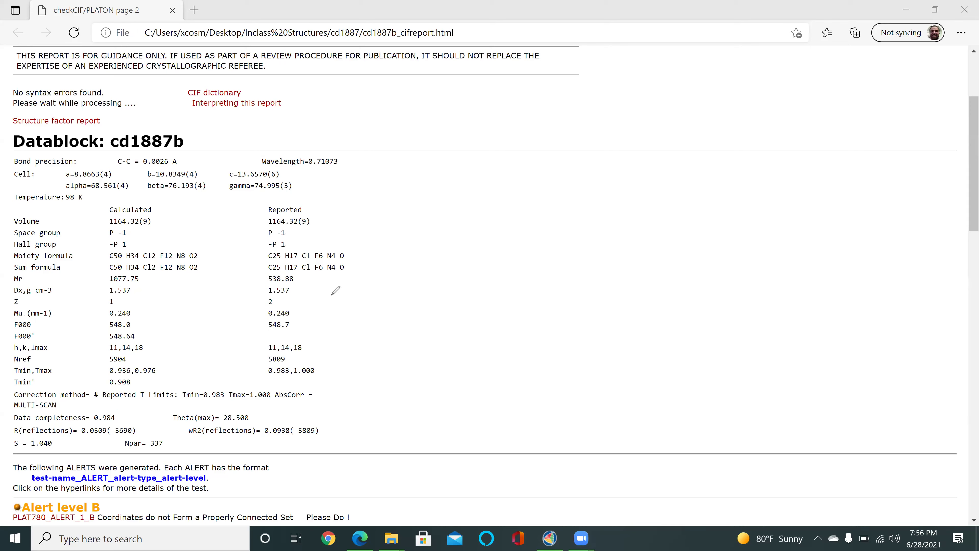
drag(329, 291, 289, 301)
key(Escape)
Edit the cd1887b instructions so the ZERR line gives Z as 1 instead of 2.
key(alt+Tab)
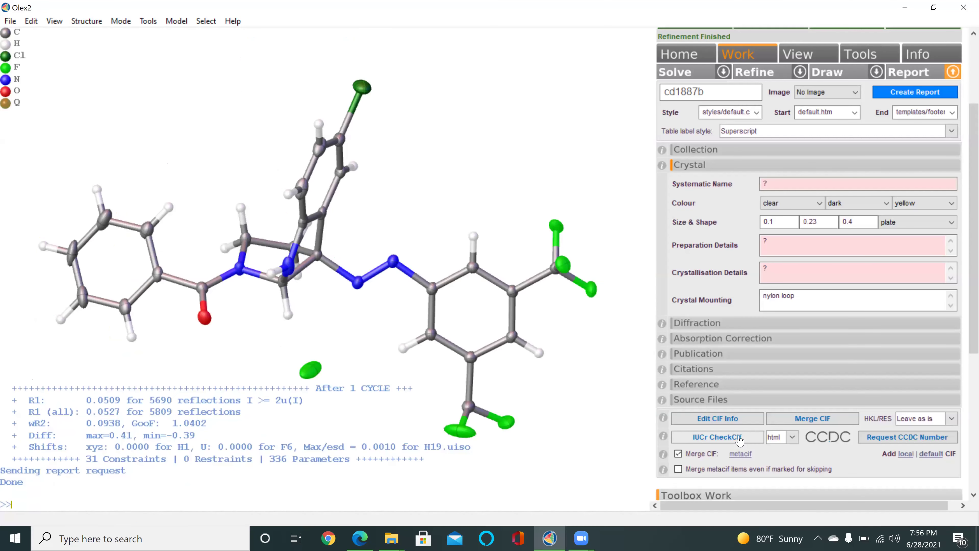
key(ctrl+2)
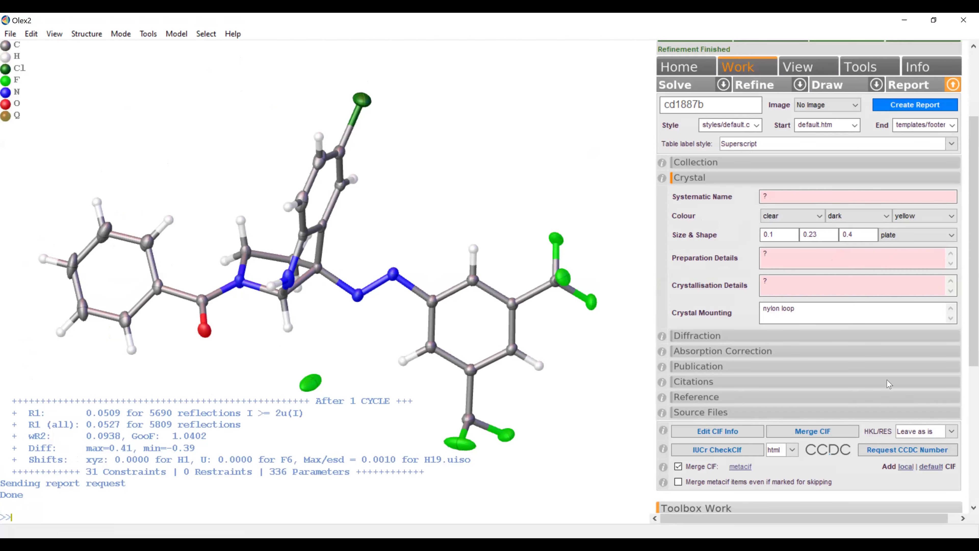
scroll(889, 385, up, 3)
click(34, 35)
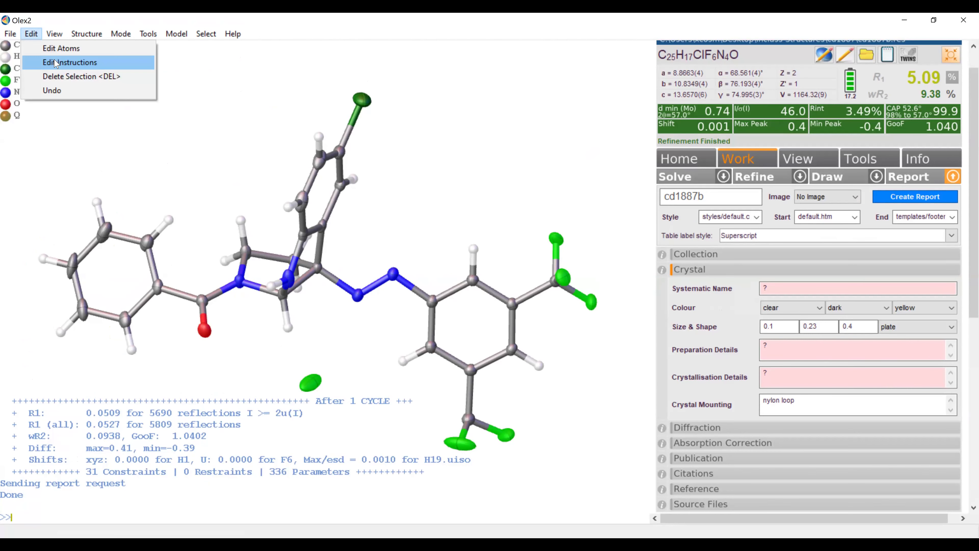
click(56, 63)
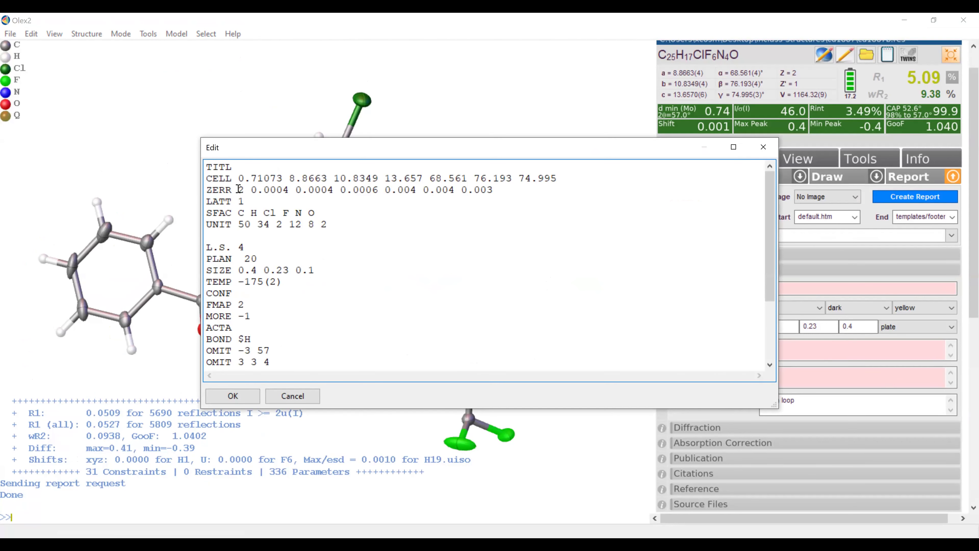
drag(239, 189, 244, 188)
text(1)
click(244, 397)
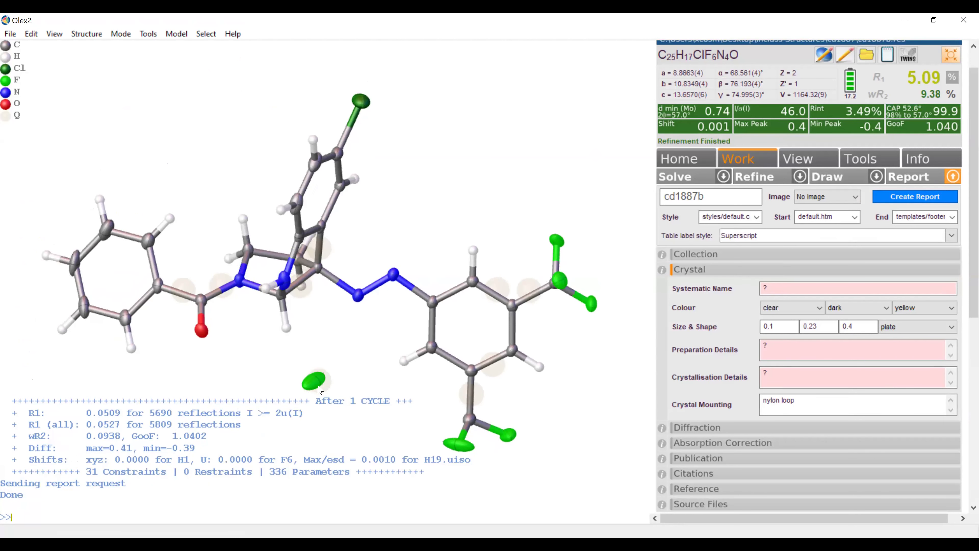
Show the bond angles around C25 and rotate the molecule to inspect the CF3 group.
right_click(469, 422)
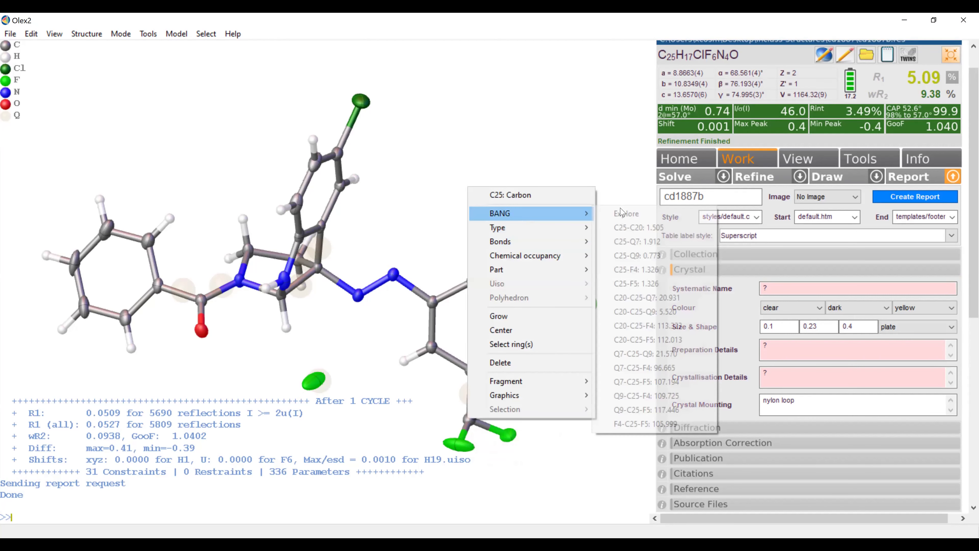
click(408, 415)
drag(408, 415, 434, 435)
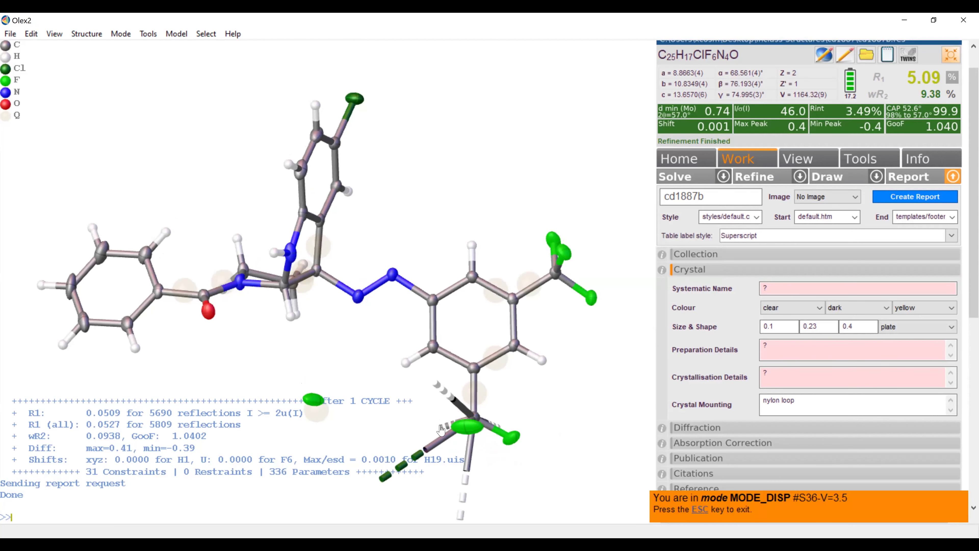
drag(442, 430, 342, 420)
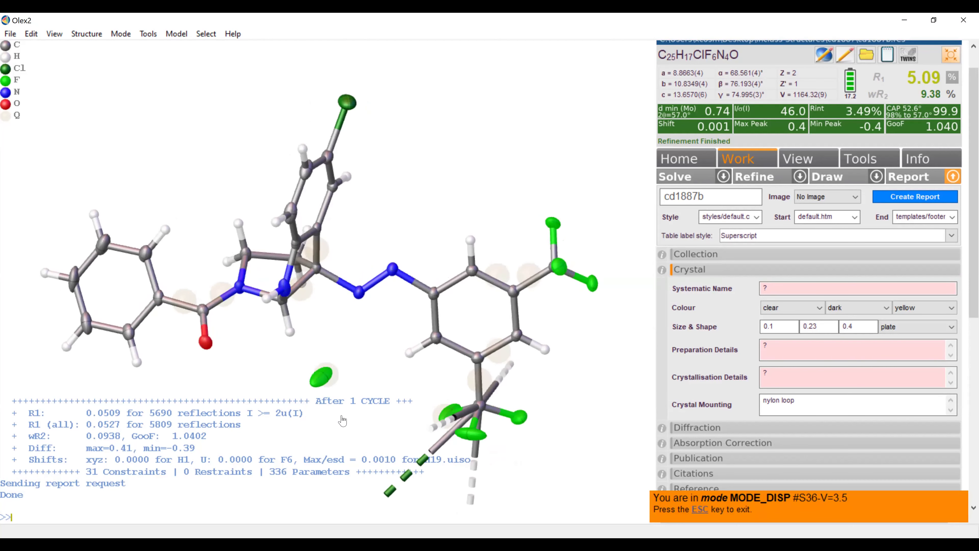
click(700, 515)
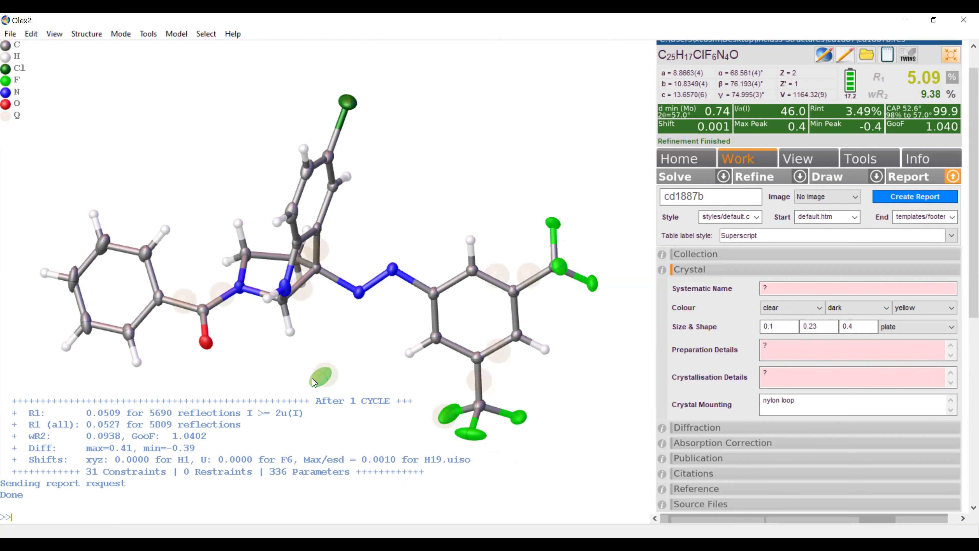
Delete the stray F6F atom and re-refine the structure with the corrected Z.
key(Delete)
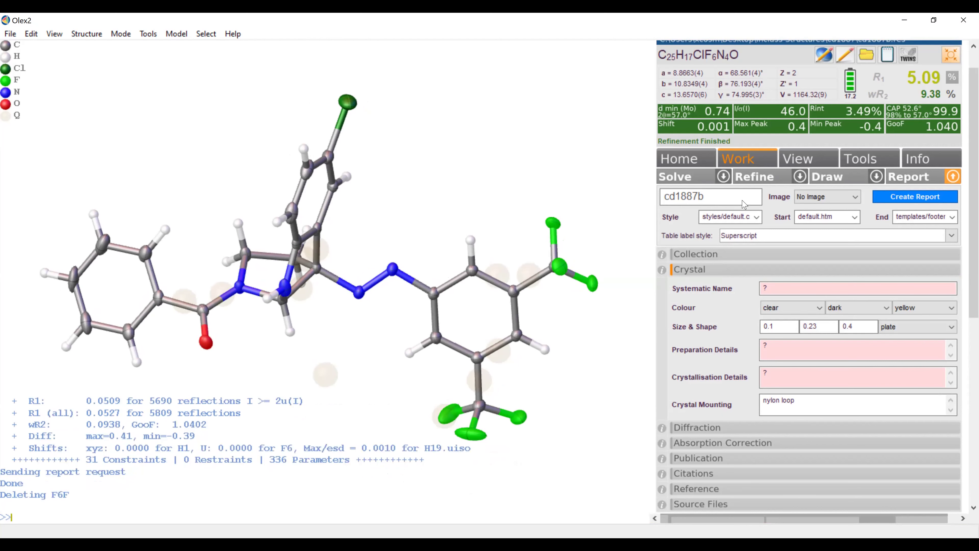
click(774, 181)
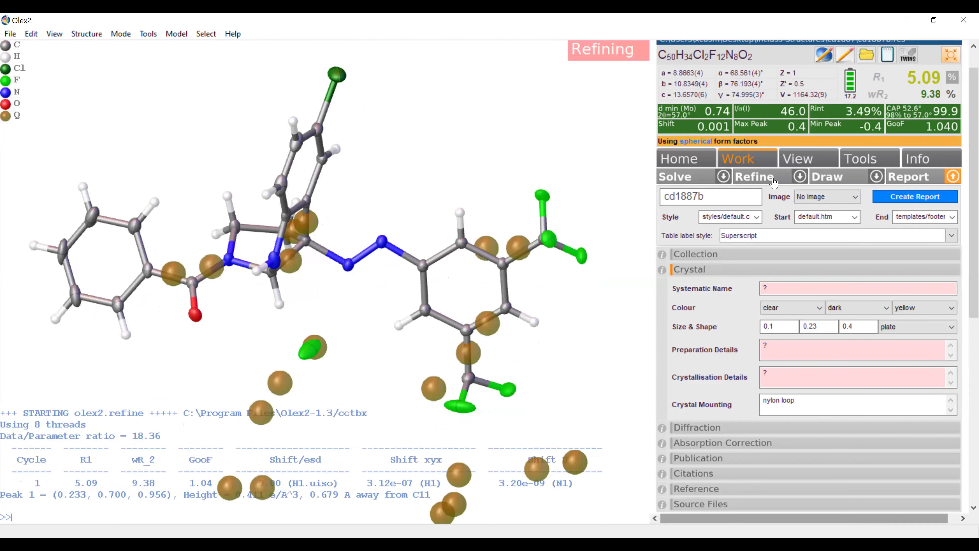
click(775, 181)
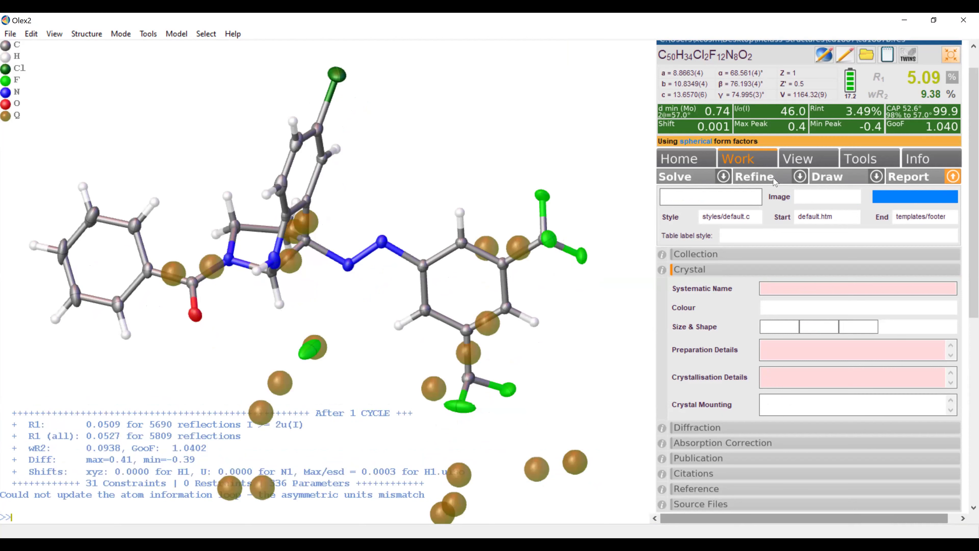
click(774, 177)
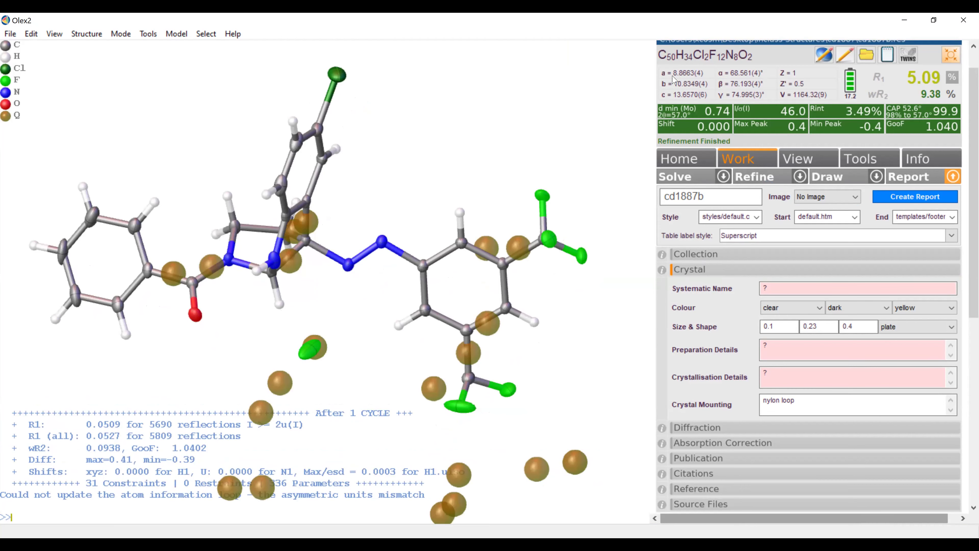
drag(433, 376, 419, 374)
Grow the structure into the full molecule pair, inspect it, then fuse back to the asymmetric unit.
text(grow)
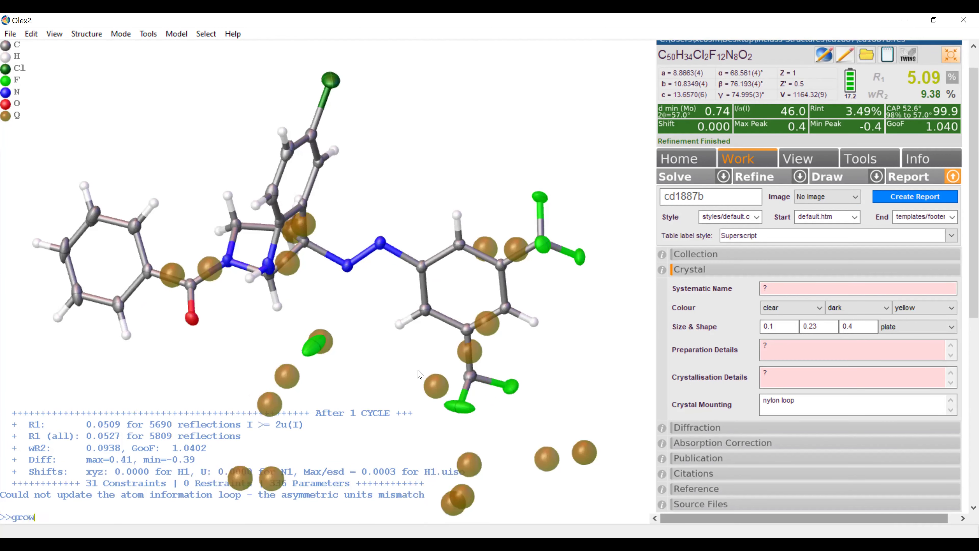
key(Return)
drag(423, 320, 447, 221)
text(fuse)
key(Return)
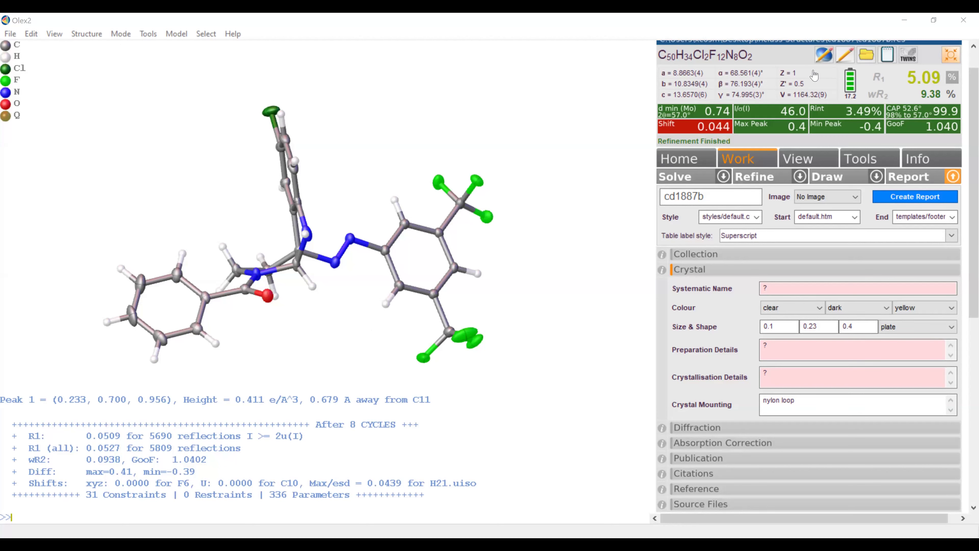
Add the symmetry-code text label '-1-x,3-y,1-z' to the structure picture.
click(397, 373)
text(-1-x,3-y,1-z)
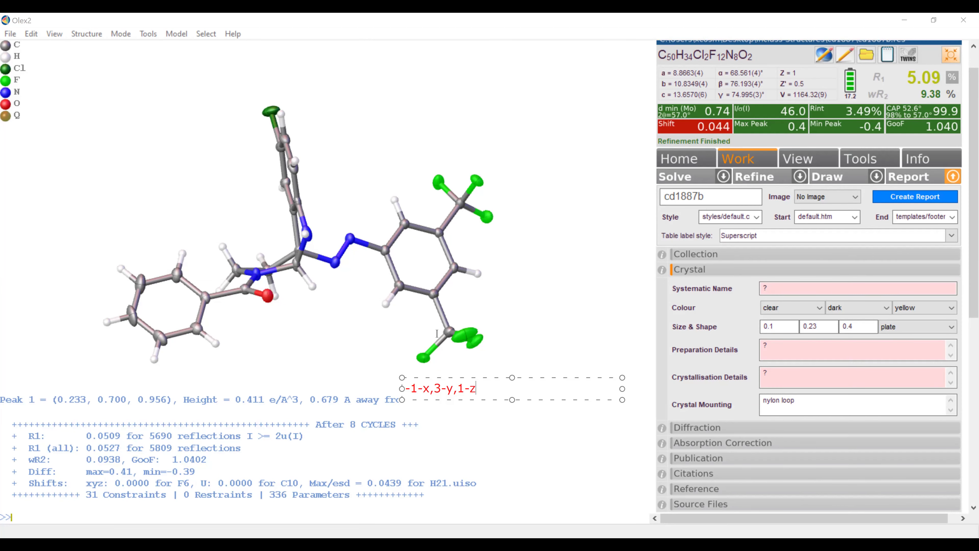
click(494, 366)
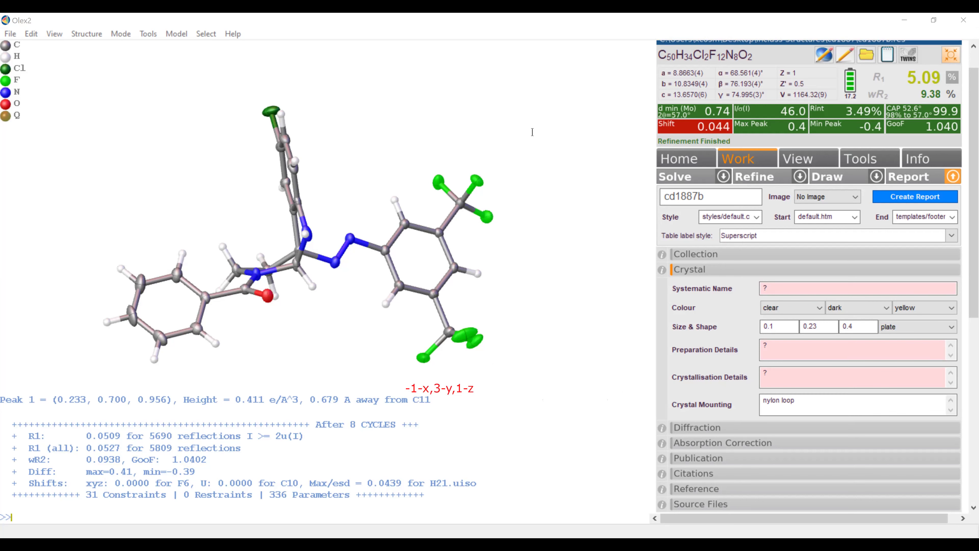
Refine again, set the refinement peak count to 5, and hide the Q peaks.
click(752, 178)
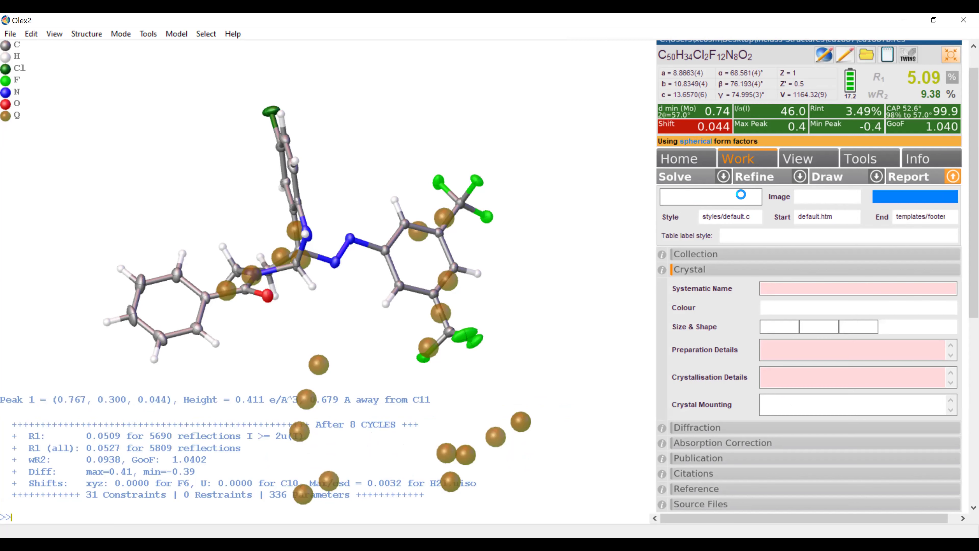
click(800, 176)
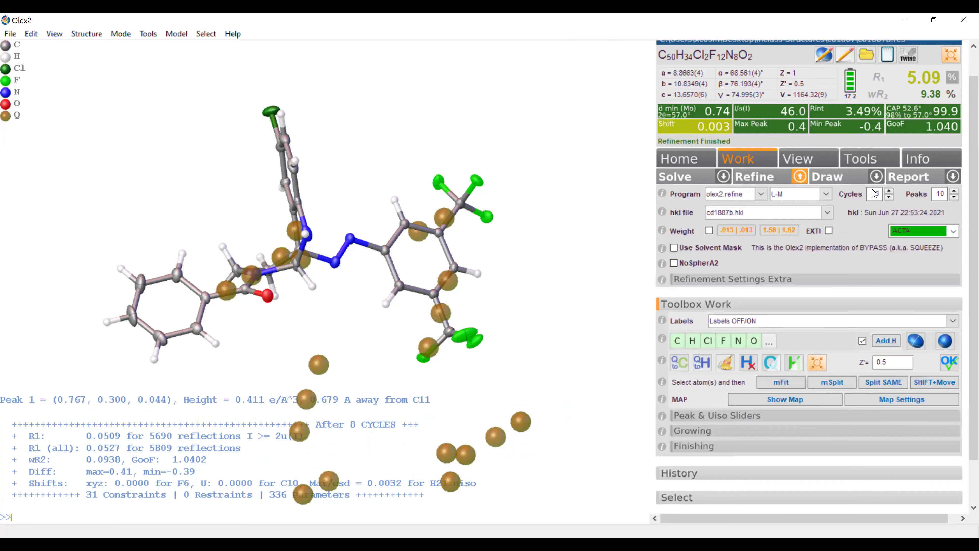
double_click(937, 194)
text(5)
key(ctrl+q)
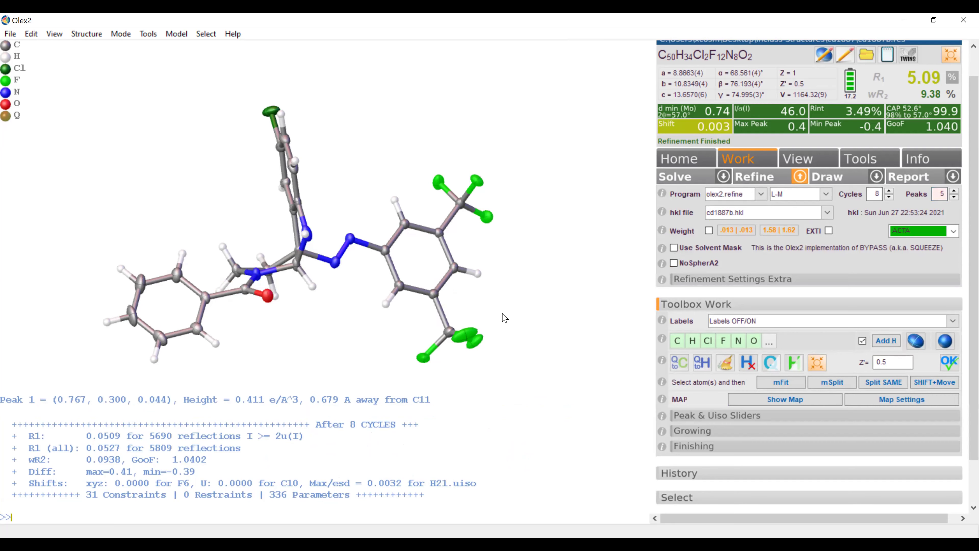
Submit a new checkCIF report request from the report settings.
click(948, 178)
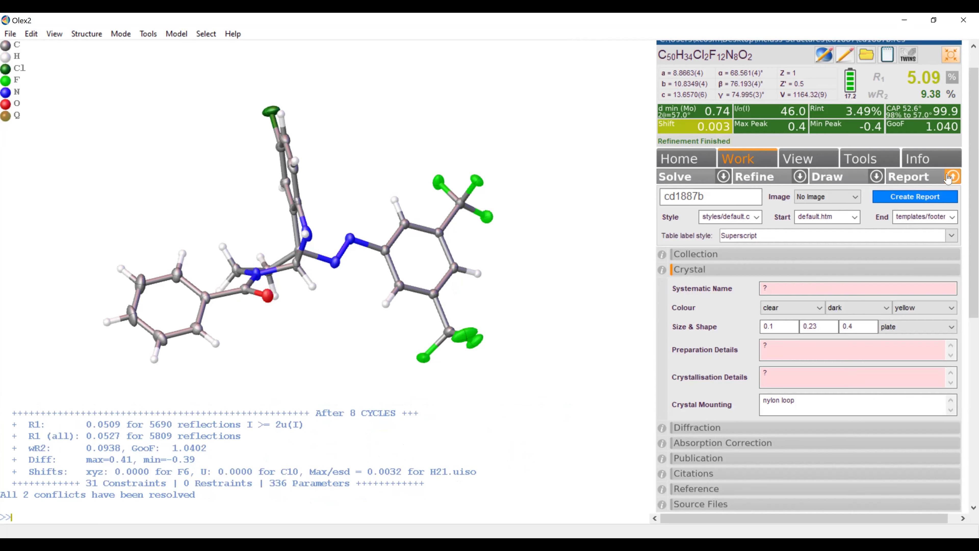
scroll(744, 299, down, 3)
scroll(744, 301, down, 2)
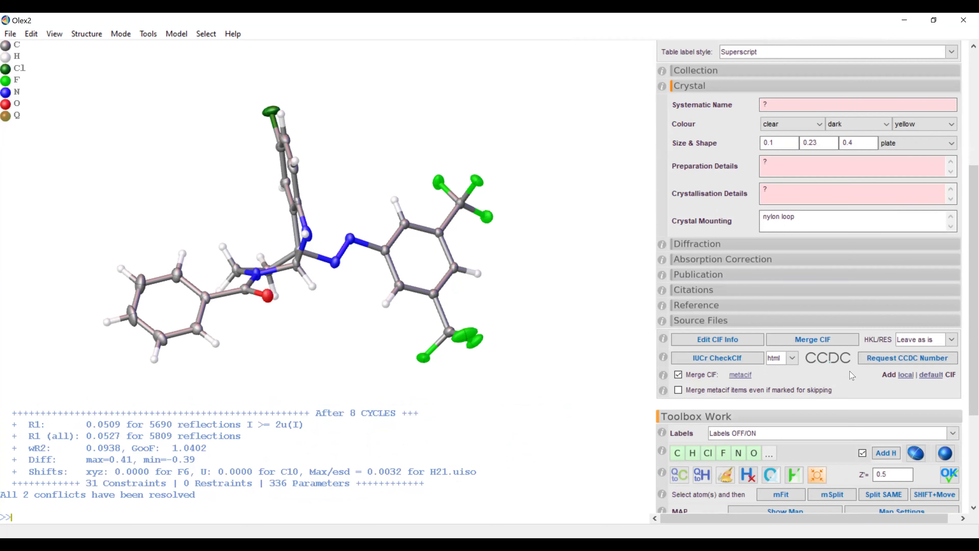
click(751, 360)
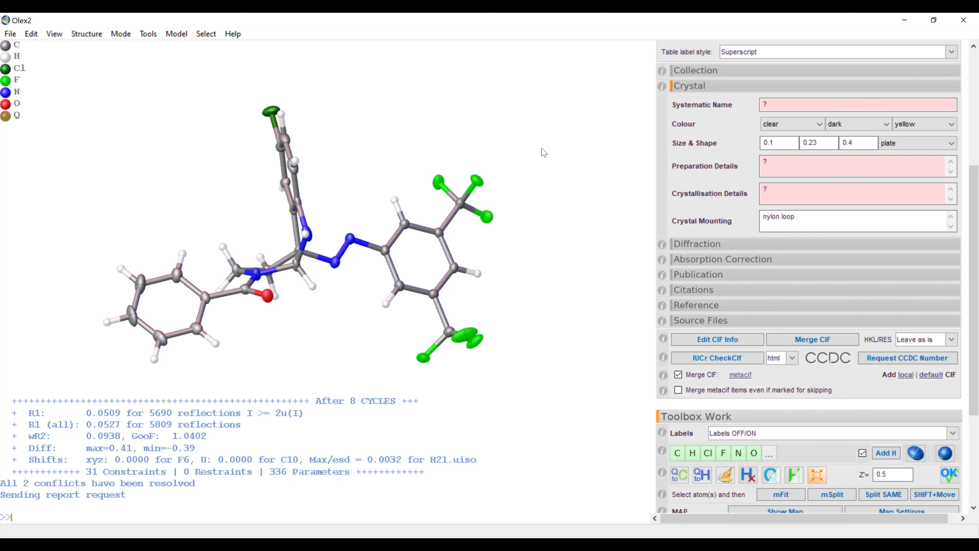
Expand the Draw section with the atom labelling and image export options.
scroll(718, 221, up, 3)
scroll(719, 224, up, 1)
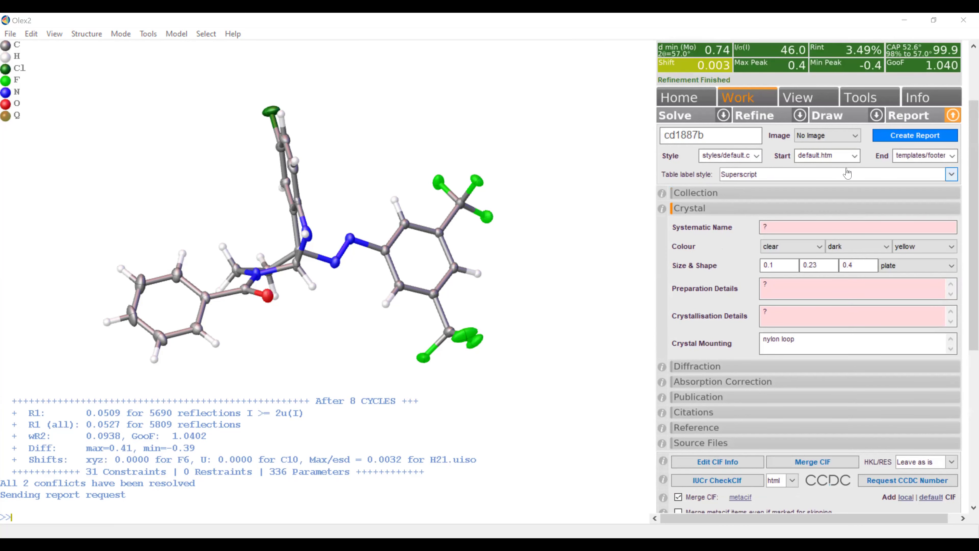
click(874, 118)
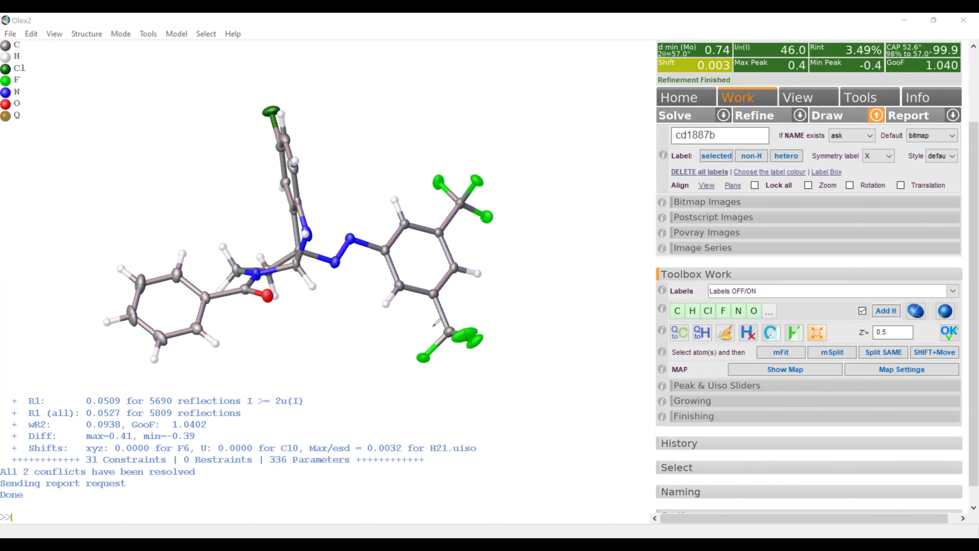
scroll(434, 309, down, 2)
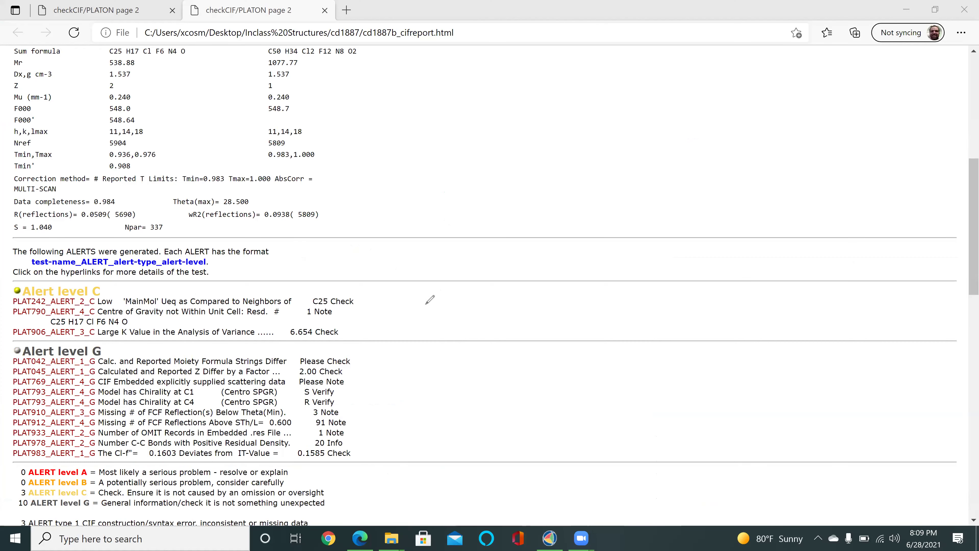
Pen-mark the conflicting Z values of 2 and 1 in the checkCIF report.
drag(130, 83, 118, 89)
drag(297, 85, 286, 87)
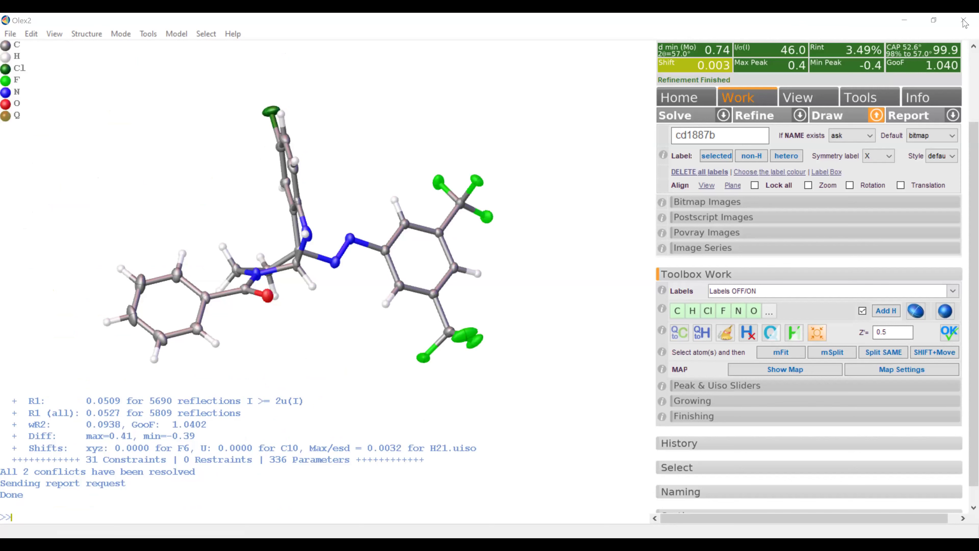
Change the Z value on the ZERR instruction line from 1 back to 2.
click(31, 34)
key(Return)
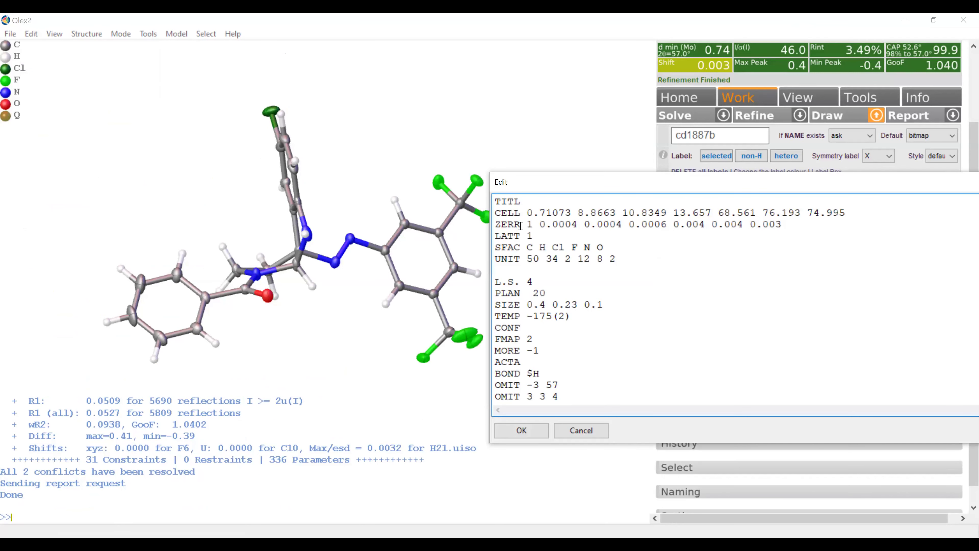
double_click(532, 224)
click(522, 431)
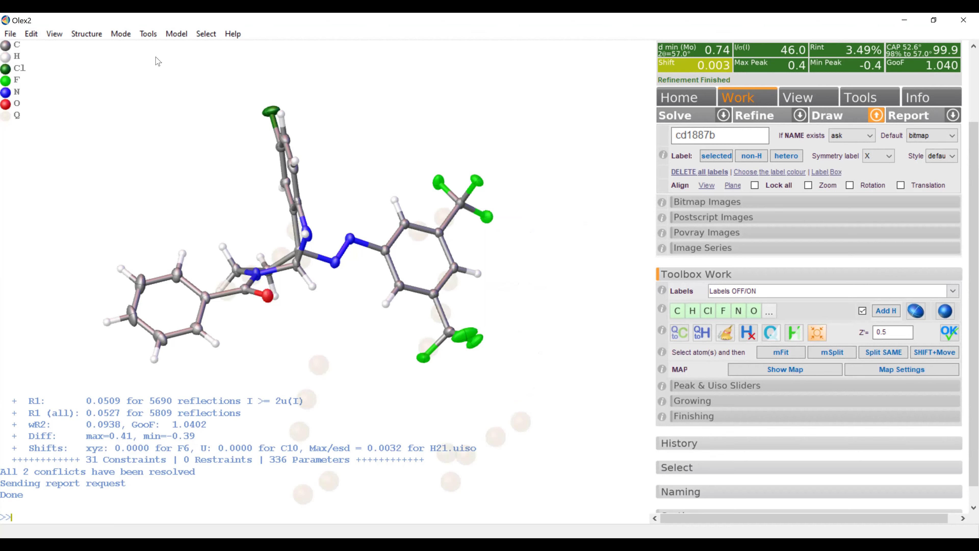
Refine with the corrected ZERR value and request a fresh IUCr checkCIF report.
click(767, 116)
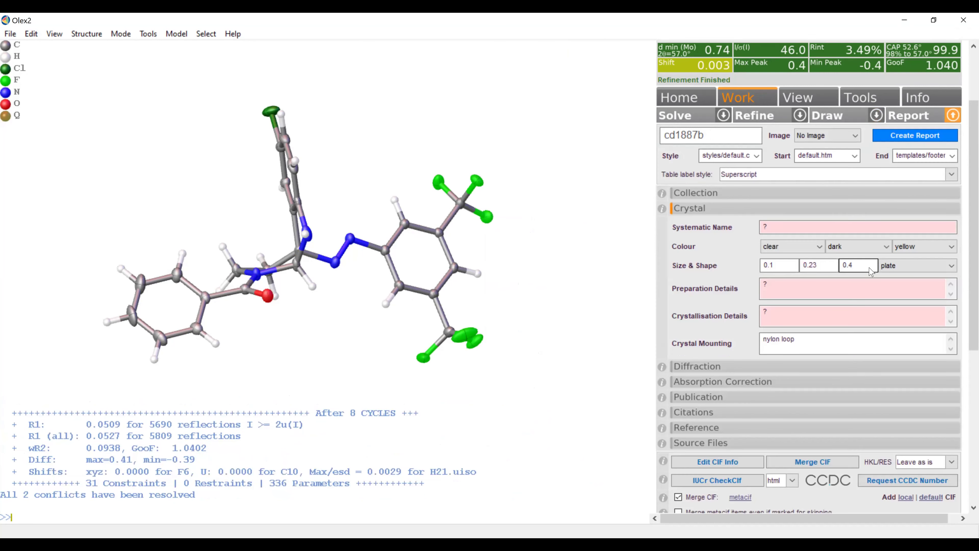
scroll(801, 401, down, 3)
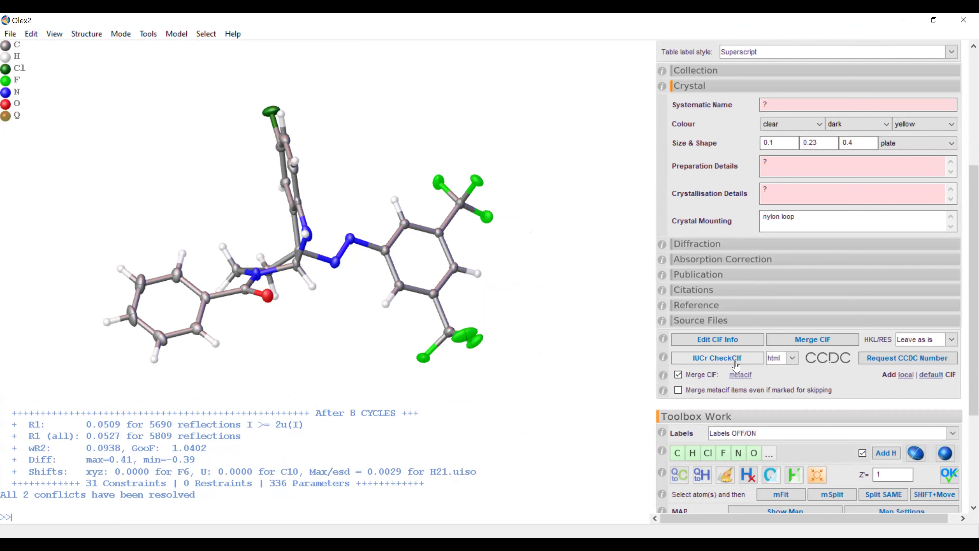
click(735, 363)
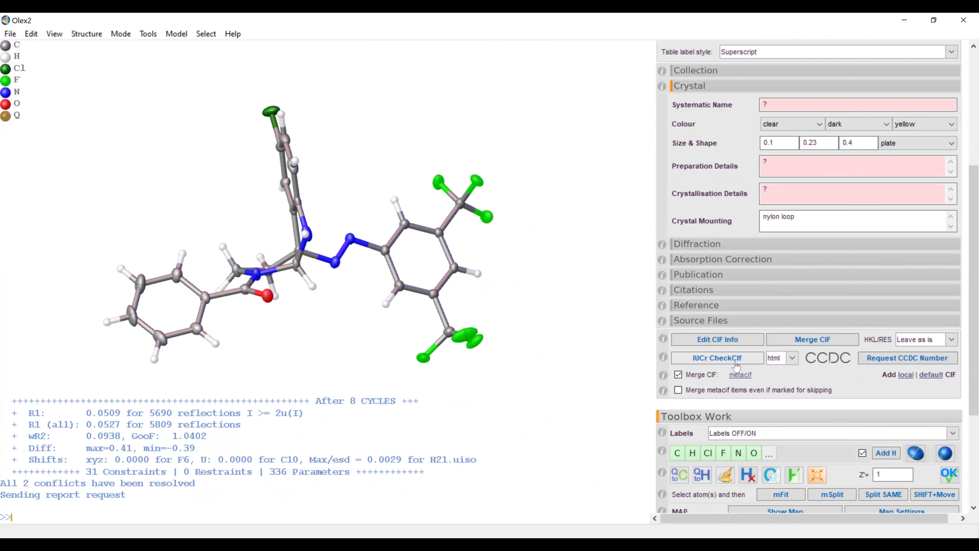
scroll(724, 165, up, 3)
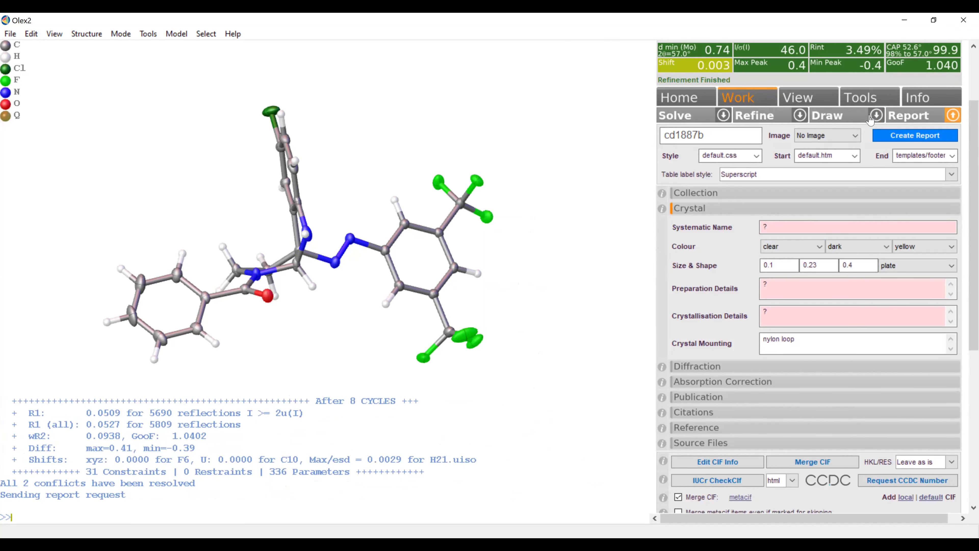
Label all non-hydrogen atoms, reorient the molecule, and expand the Bitmap Images export settings.
click(872, 118)
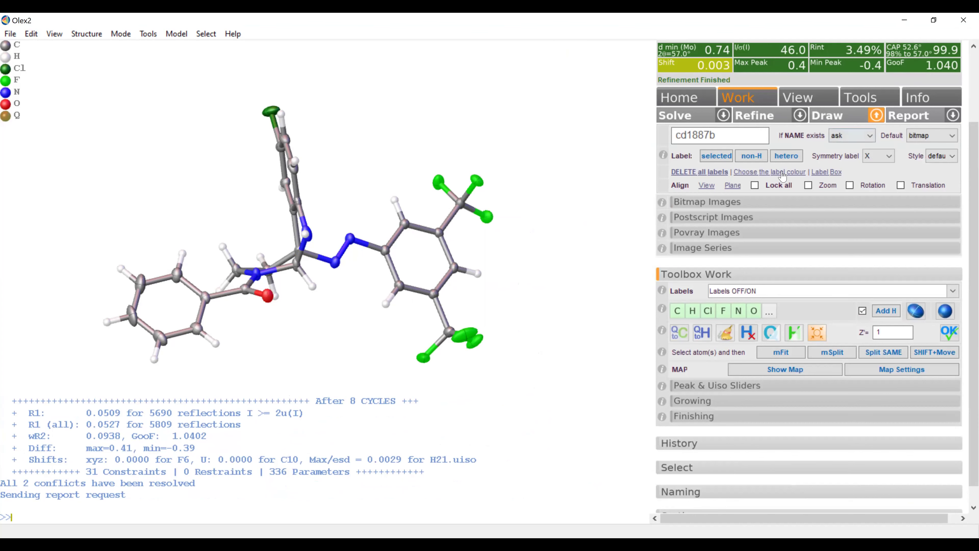
click(771, 178)
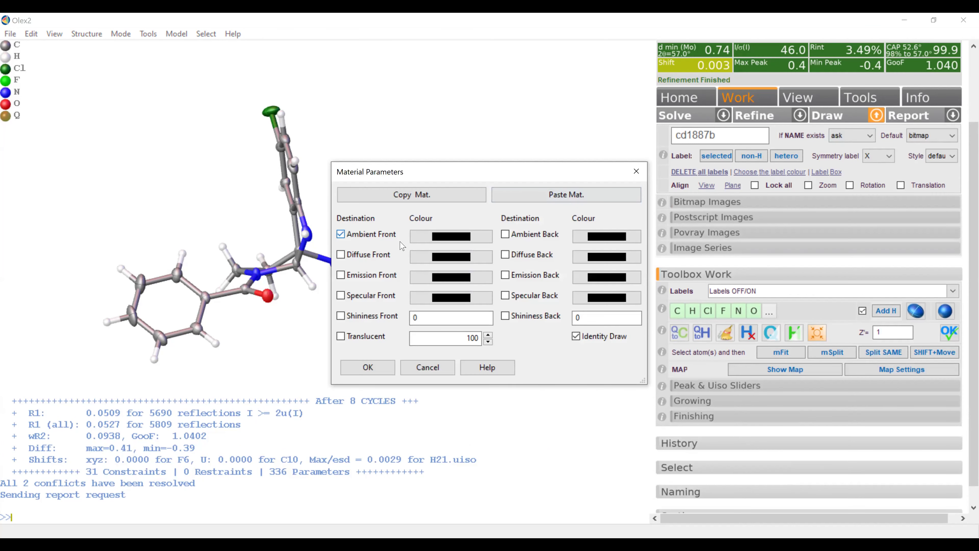
click(384, 371)
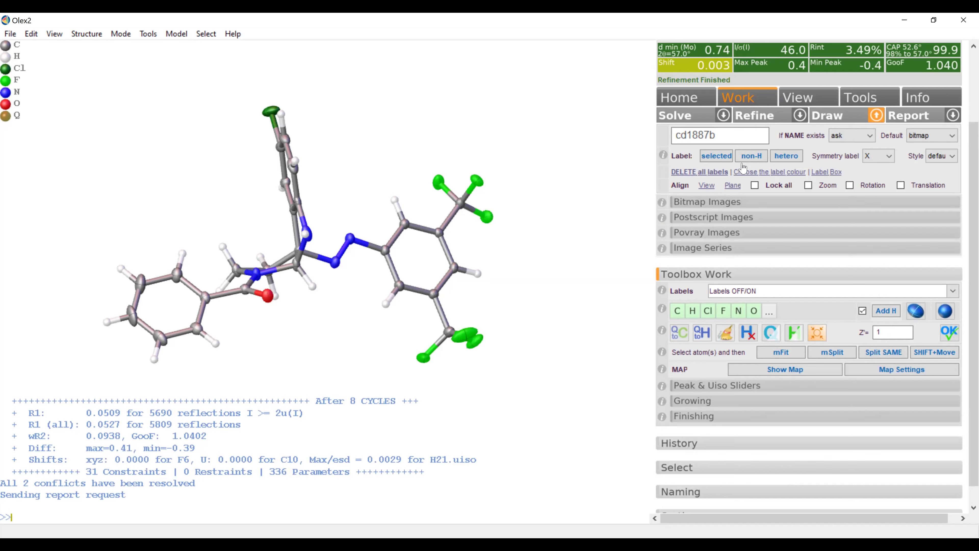
click(751, 156)
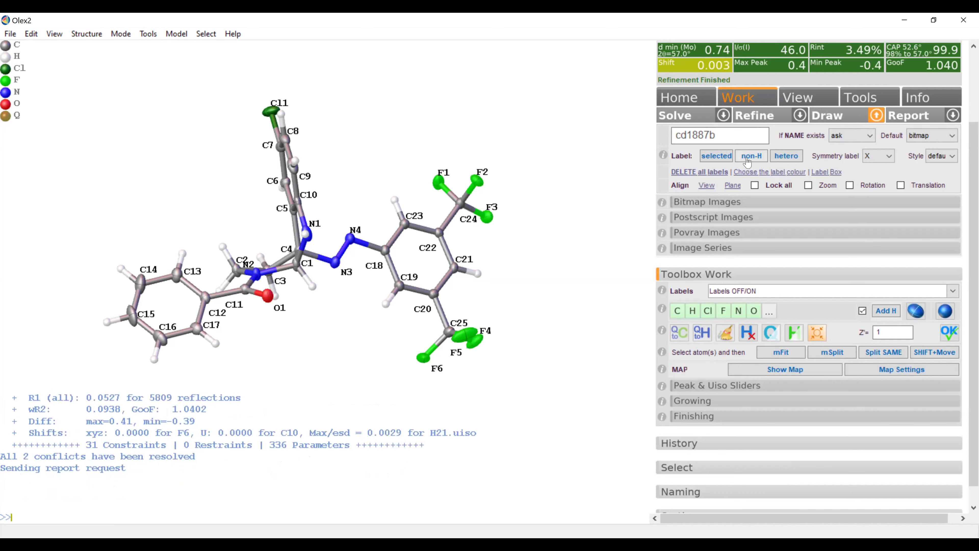
drag(346, 295, 355, 317)
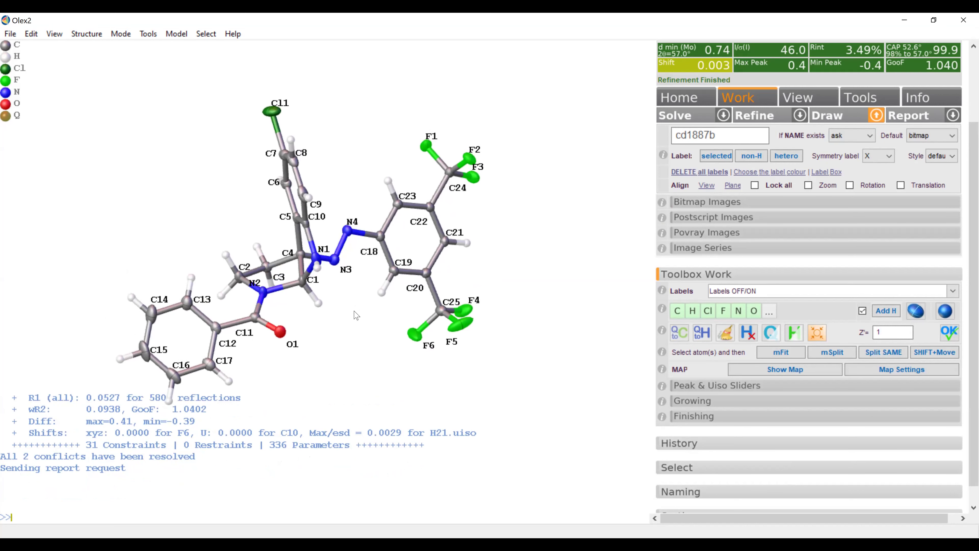
click(697, 207)
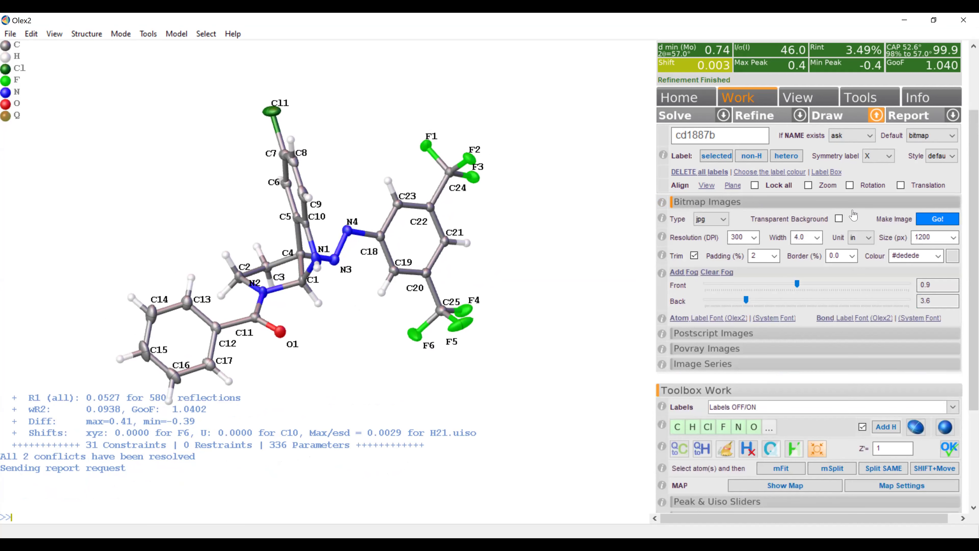
click(709, 325)
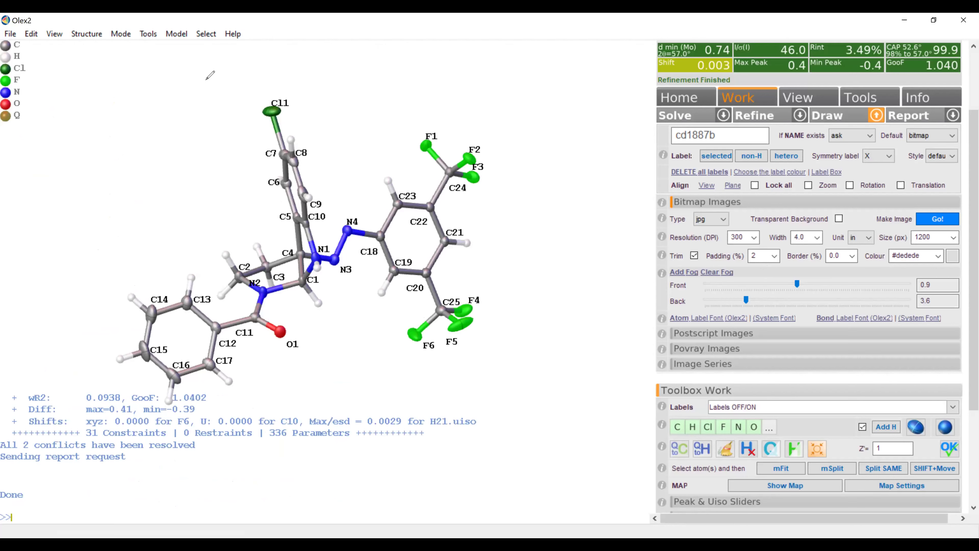
Clear all atom labels and relabel only the non-hydrogen atoms, keeping the label font at size 12.
click(684, 176)
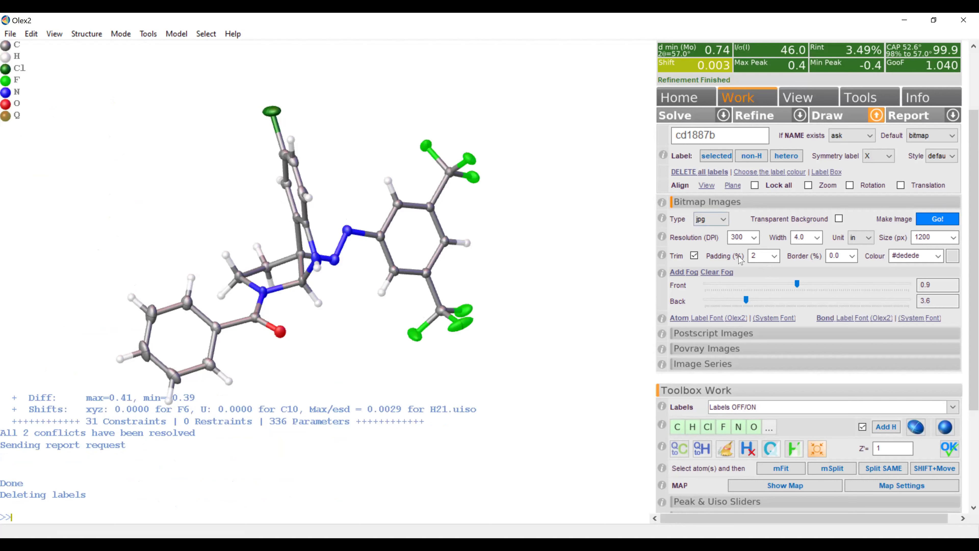
click(710, 321)
click(429, 276)
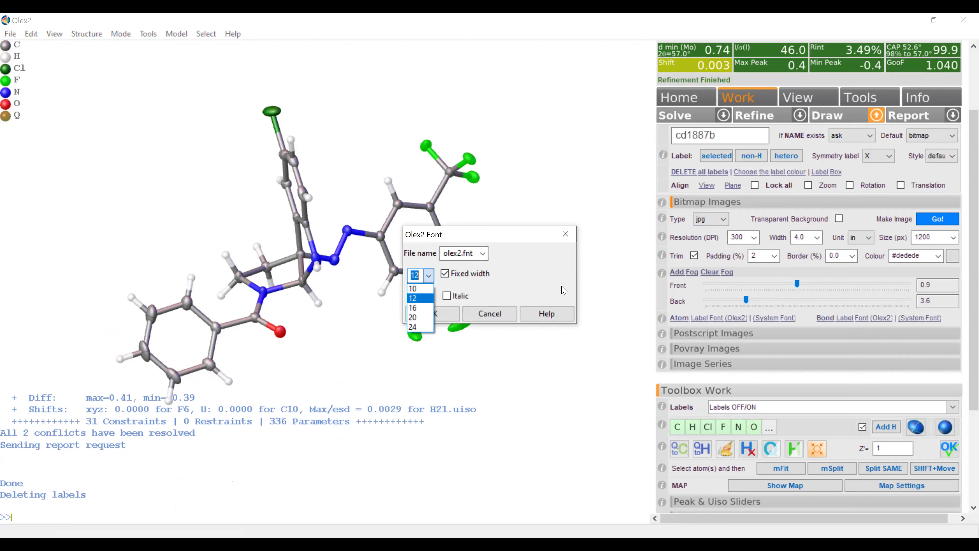
click(545, 292)
click(495, 312)
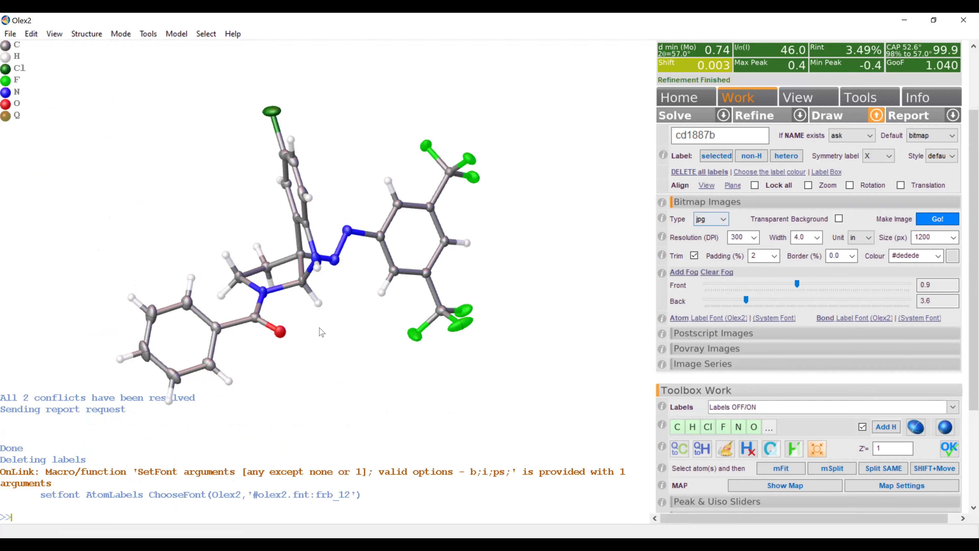
click(752, 157)
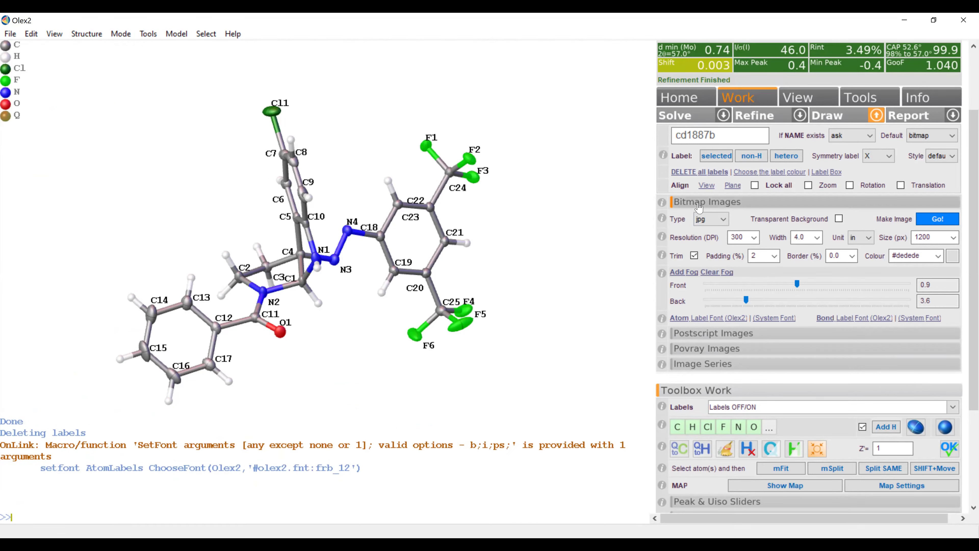
Generate a jpg bitmap image of the labelled cd1887b model at 300 DPI.
click(938, 219)
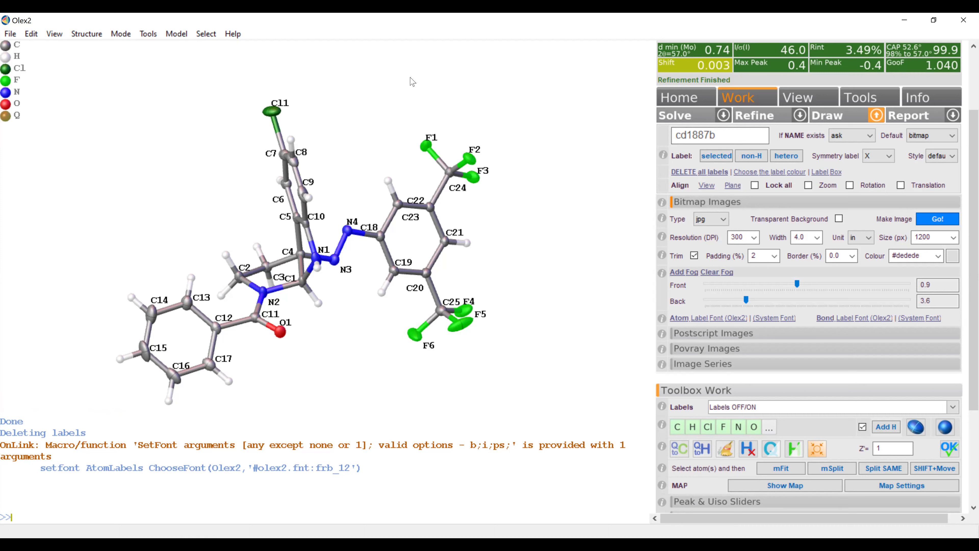
click(86, 34)
click(82, 85)
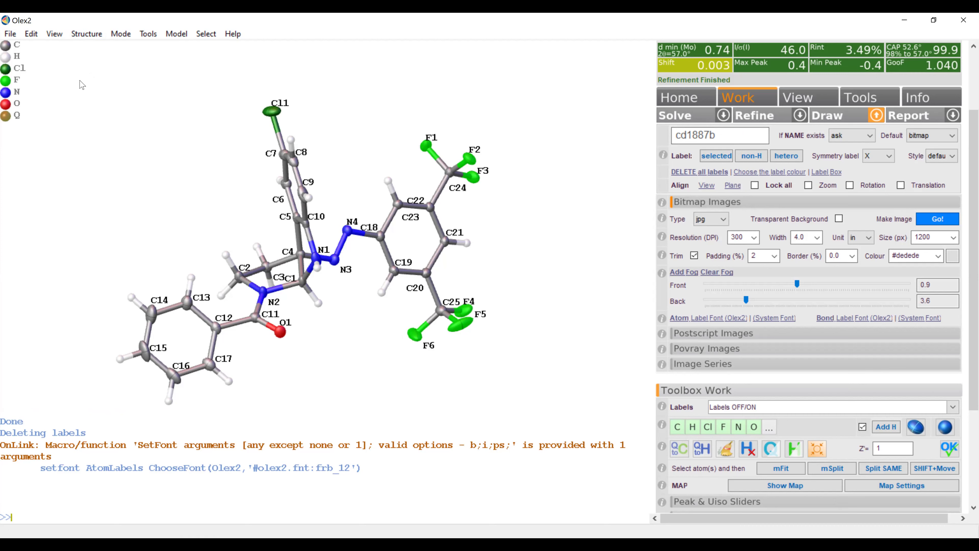